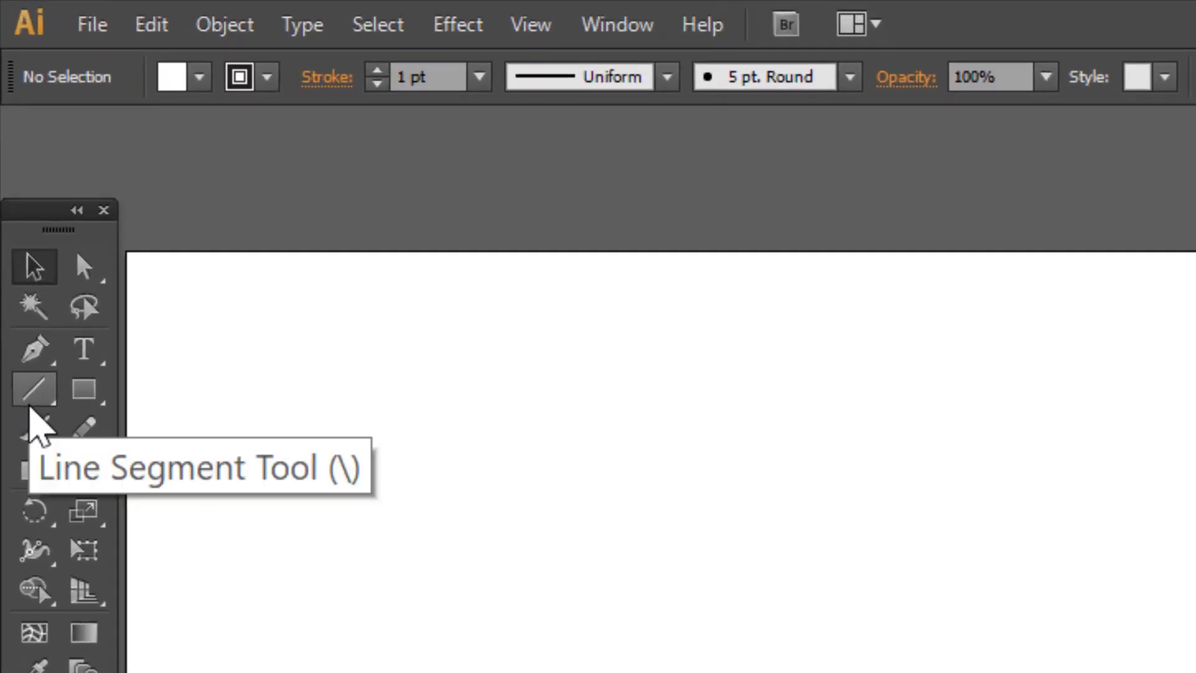
- Draw a short horizontal line, about 95 px long, near the top-left of the artboard
{"action": "left_click", "coordinate": [31, 404]}
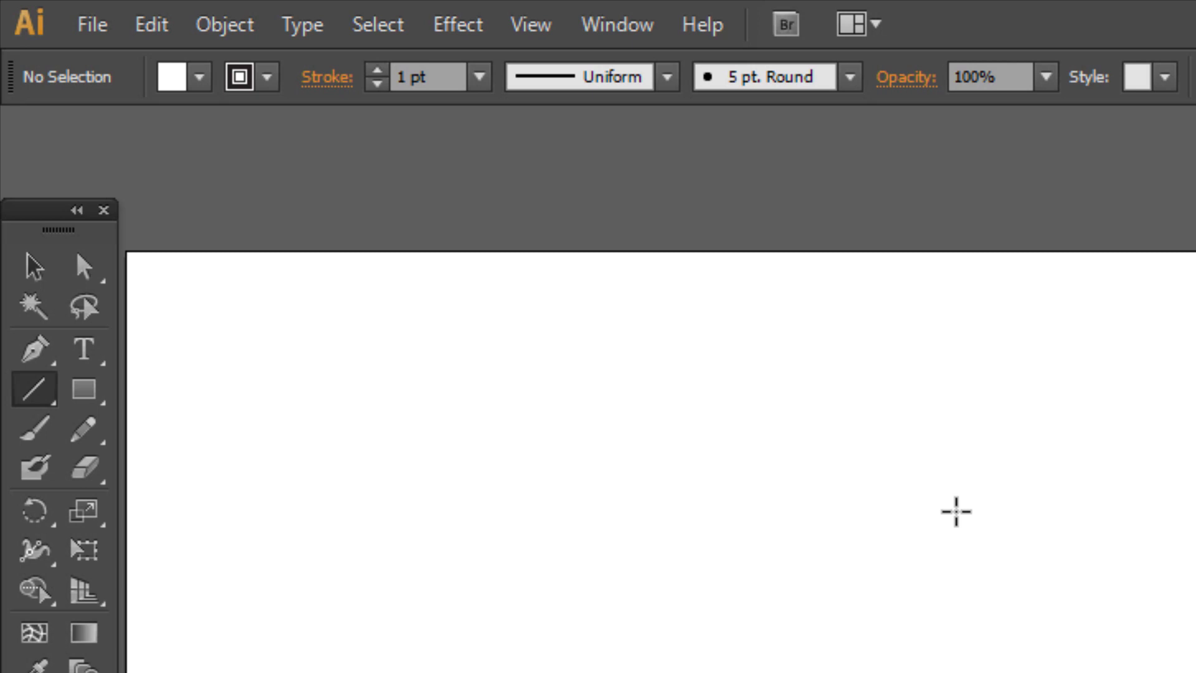
{"action": "left_click_drag", "start_coordinate": [208, 315], "coordinate": [379, 312]}
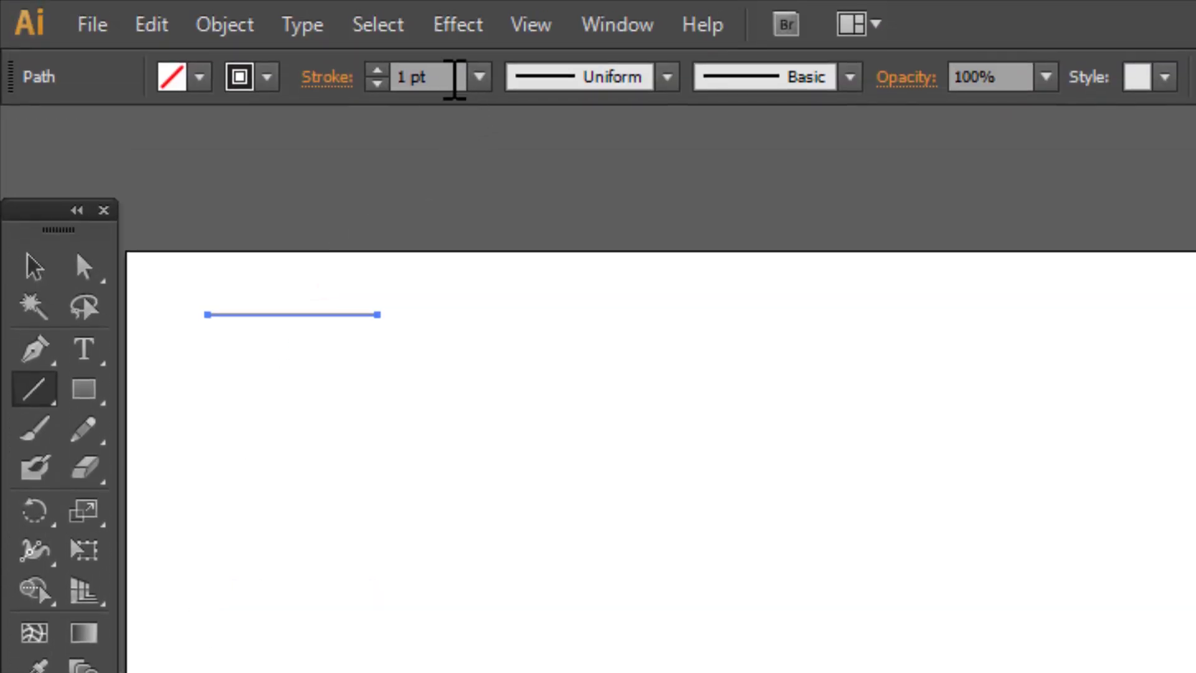
- Give the line a 25 pt stroke with Width Profile 6 to form a dome shape
{"action": "left_click", "coordinate": [449, 77]}
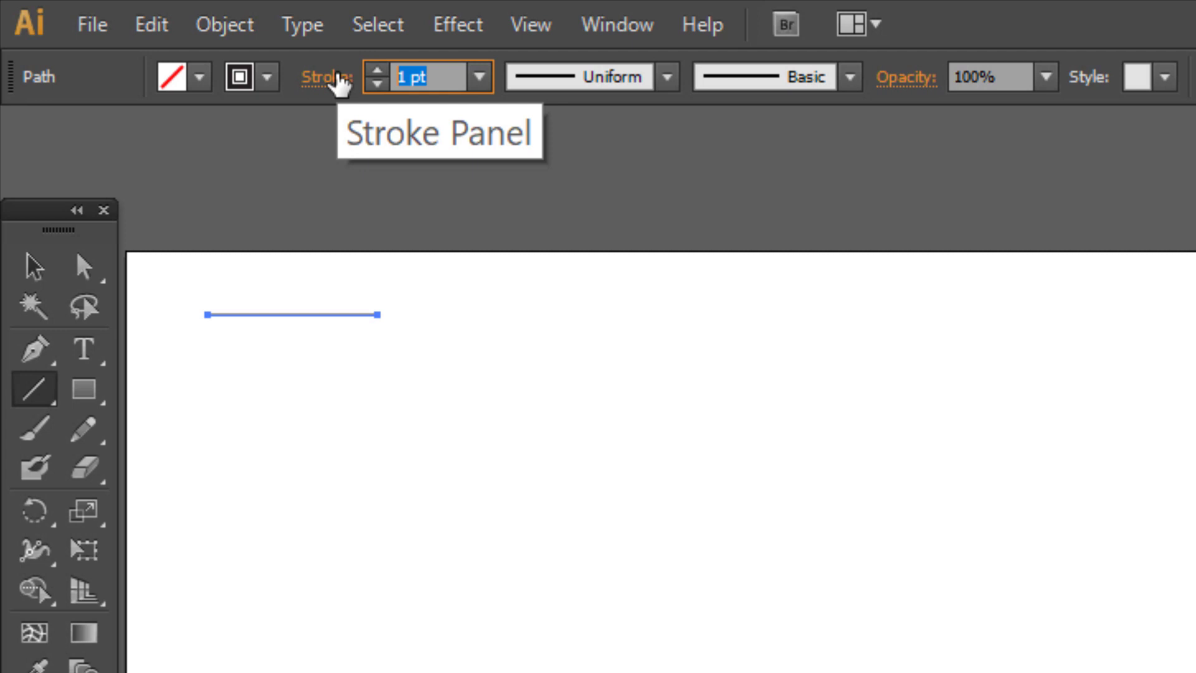
{"action": "type", "text": "25"}
{"action": "key", "text": "Return"}
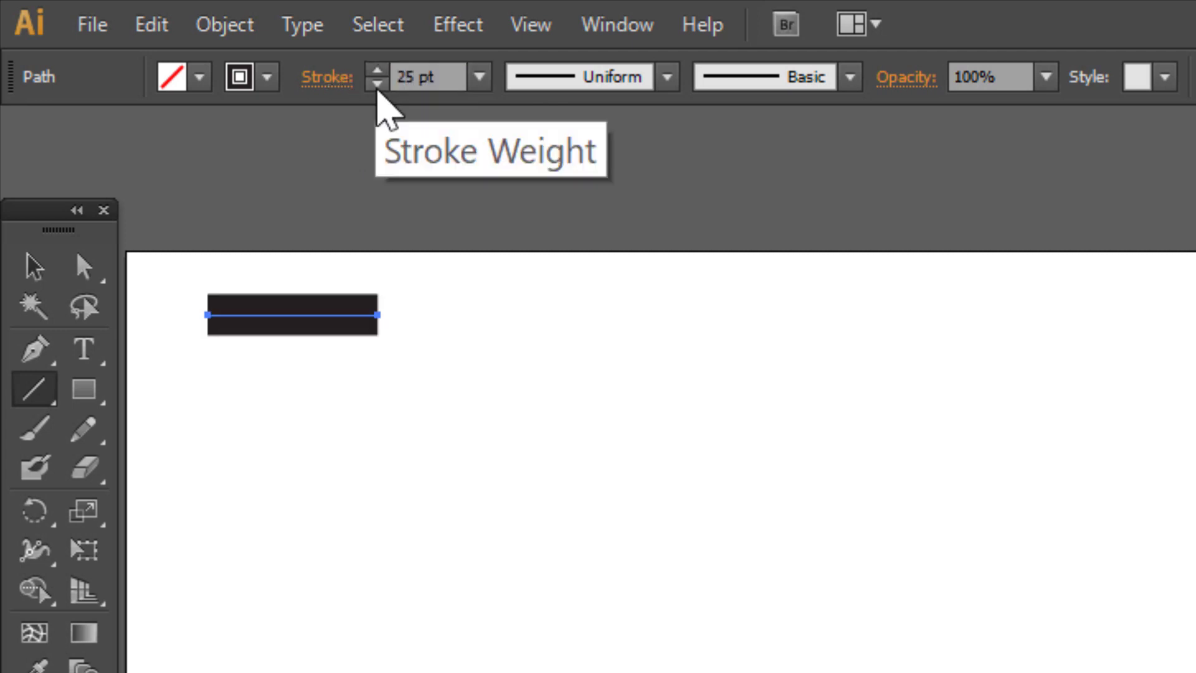
{"action": "left_click", "coordinate": [548, 77]}
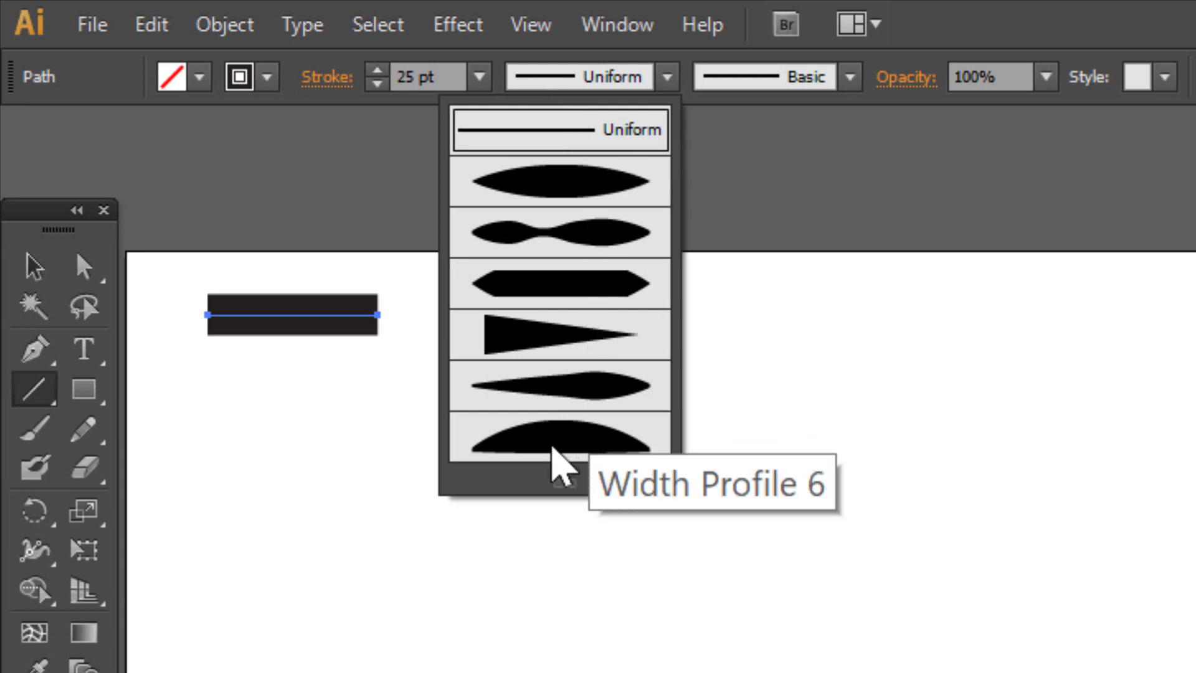
{"action": "left_click", "coordinate": [553, 450]}
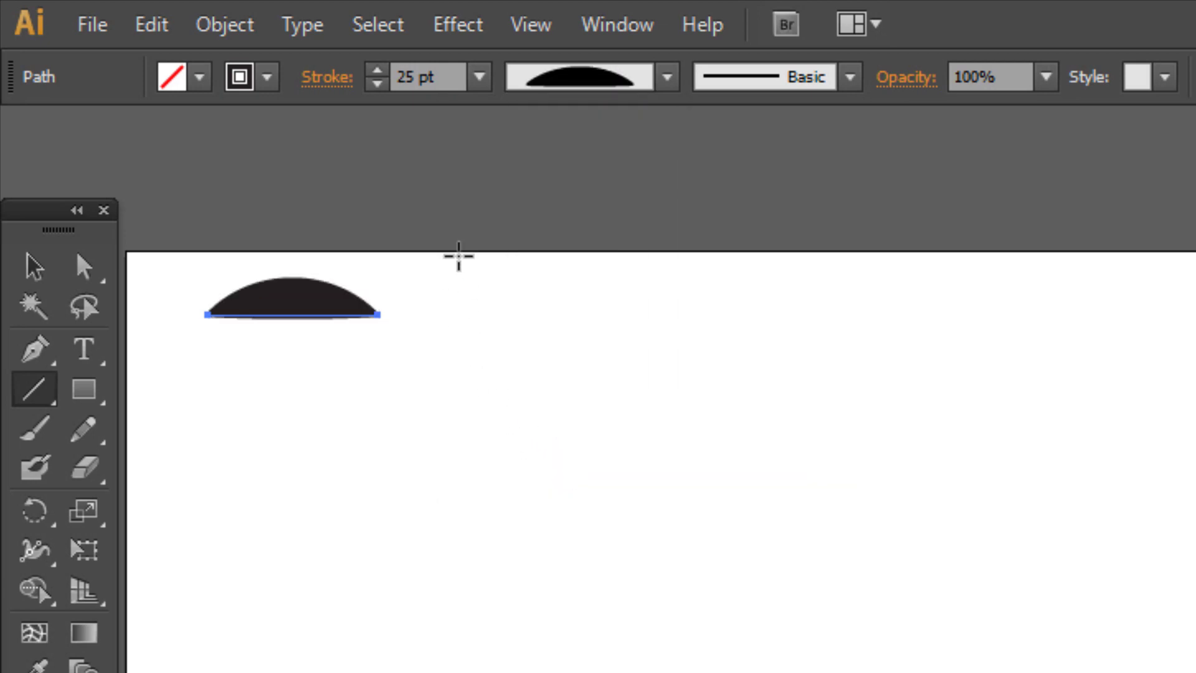
- Expand the dome stroke's appearance into a solid black filled shape, then reach Effect > Distort & Transform
{"action": "left_click", "coordinate": [231, 25]}
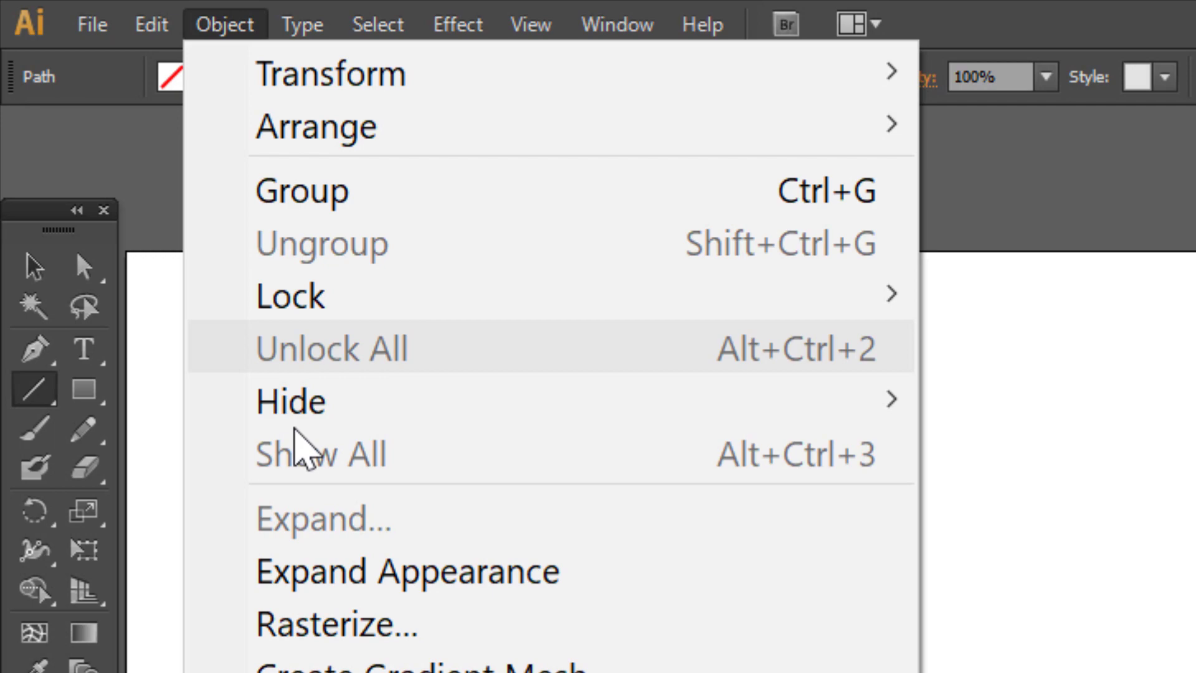
{"action": "left_click", "coordinate": [399, 595]}
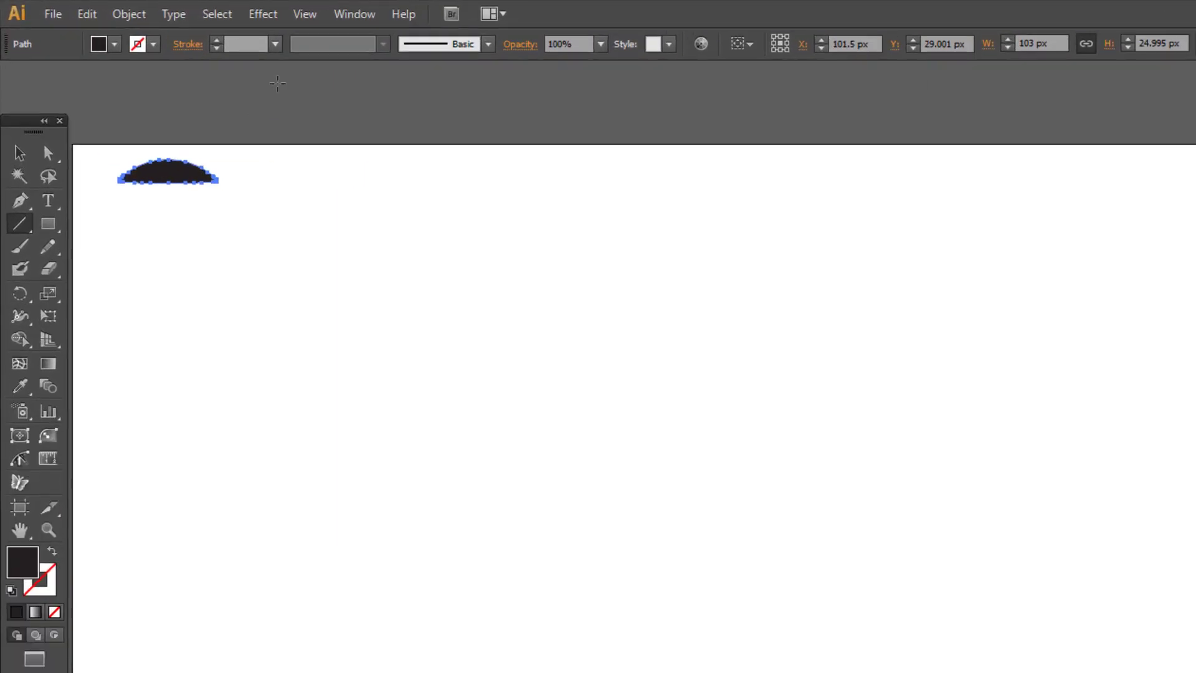
{"action": "left_click", "coordinate": [265, 15]}
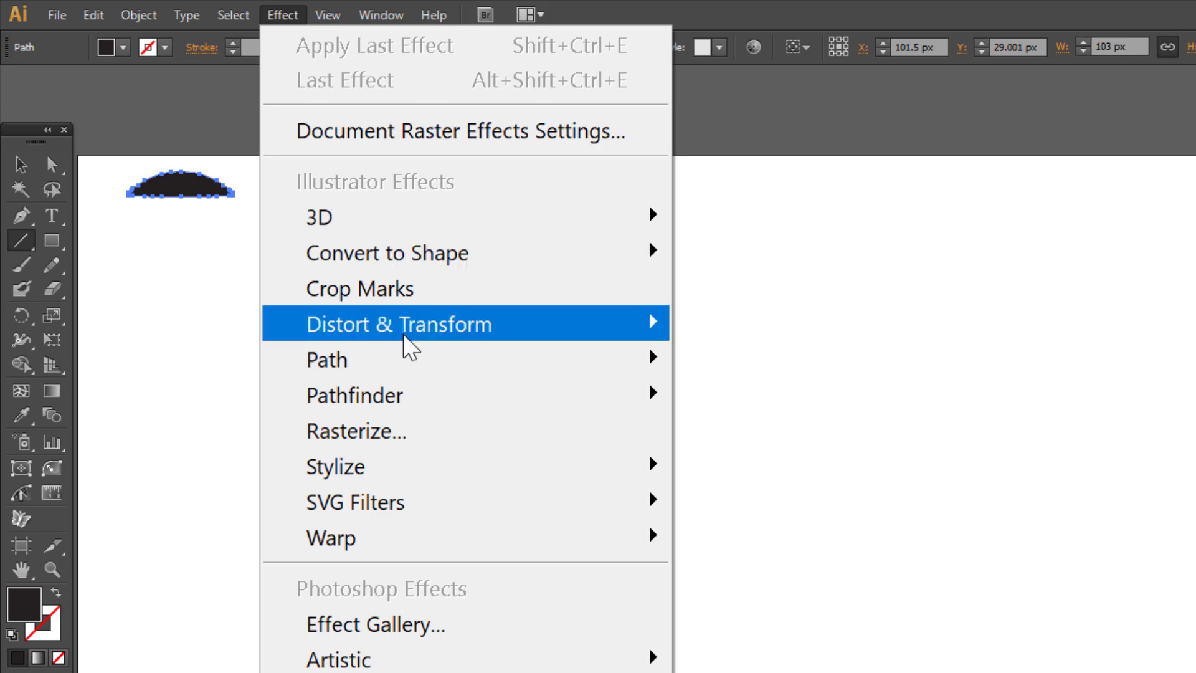
{"action": "mouse_move", "coordinate": [403, 335]}
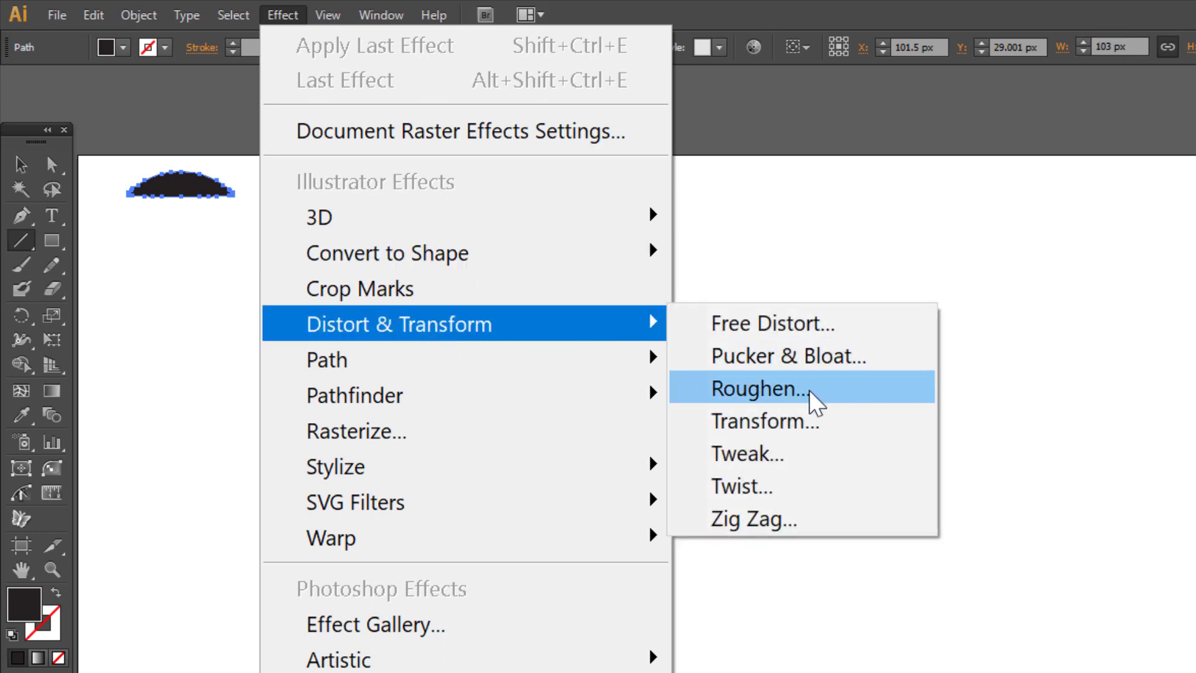
- Apply Roughen to the black dome with Size 1%, Detail 15/in and Smooth points
{"action": "left_click", "coordinate": [816, 404]}
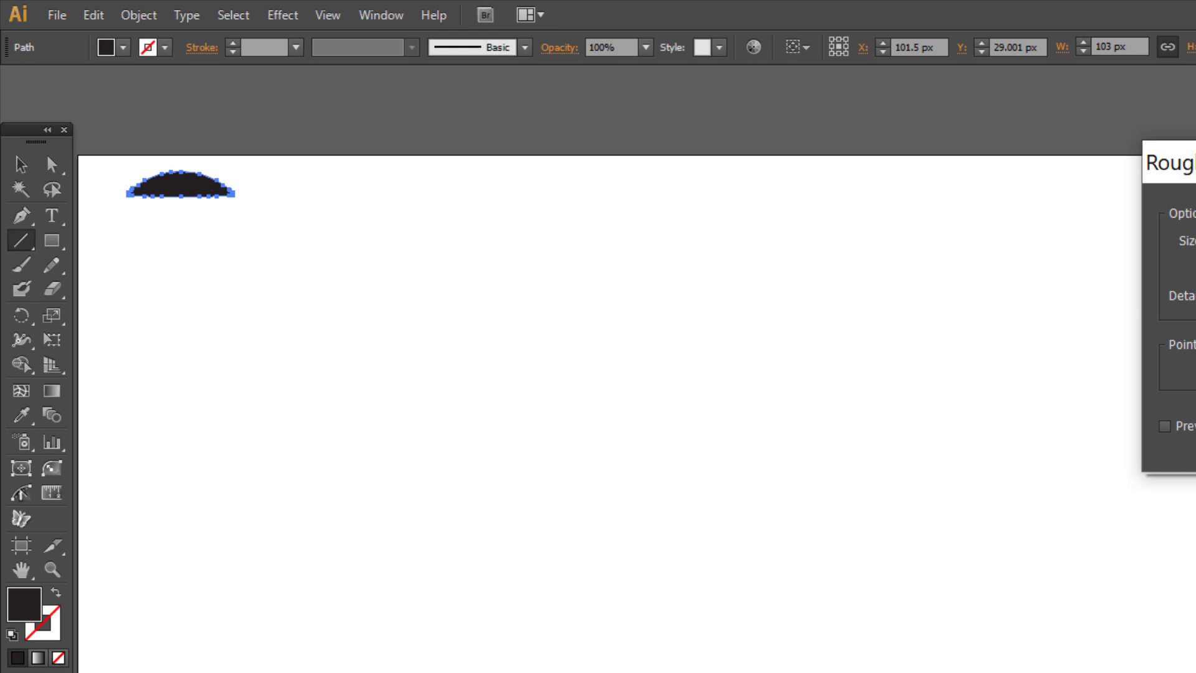
{"action": "left_click_drag", "start_coordinate": [1170, 163], "coordinate": [352, 160]}
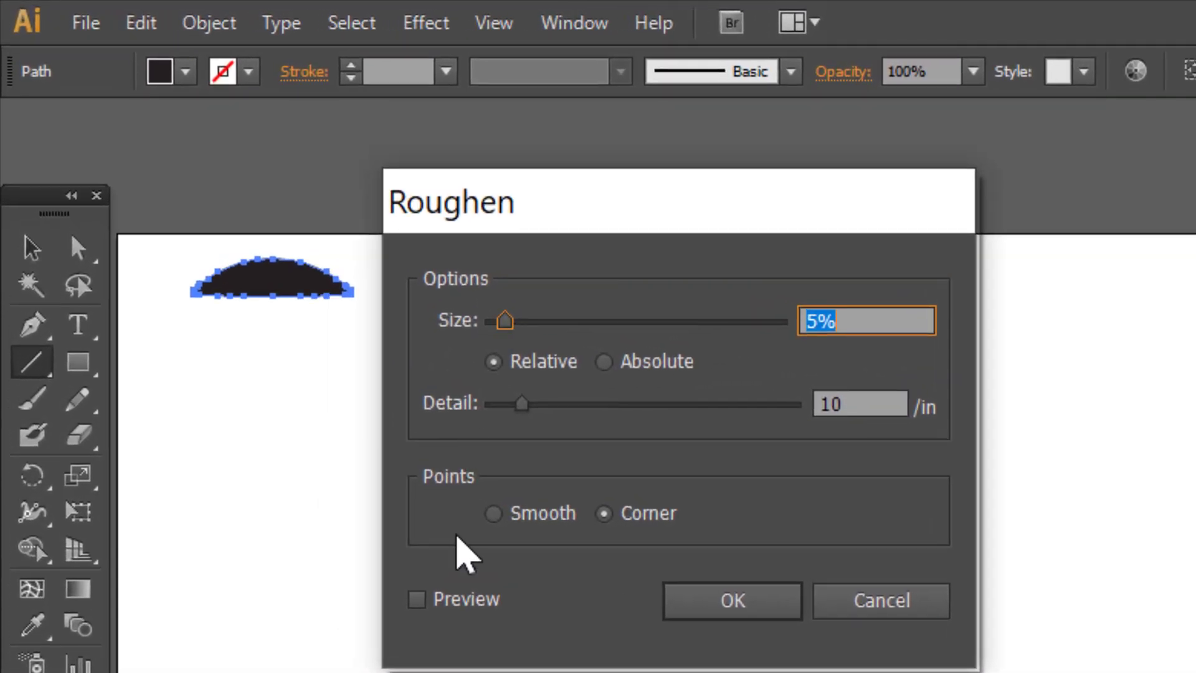
{"action": "left_click", "coordinate": [353, 479]}
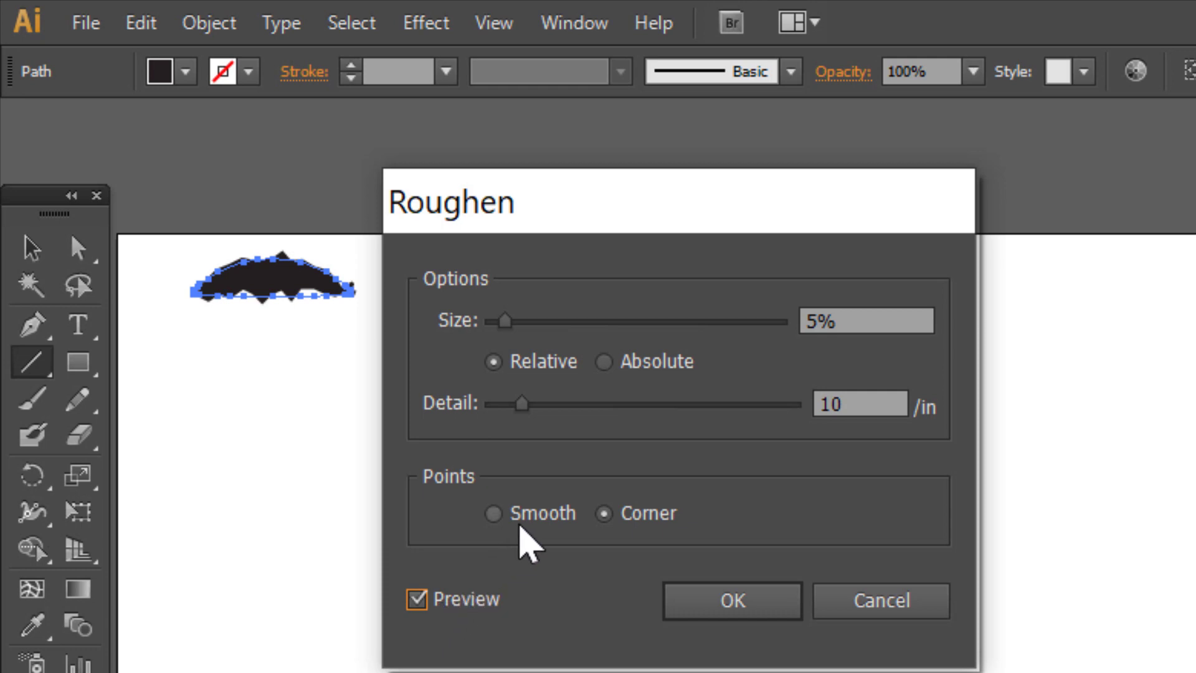
{"action": "left_click", "coordinate": [520, 524]}
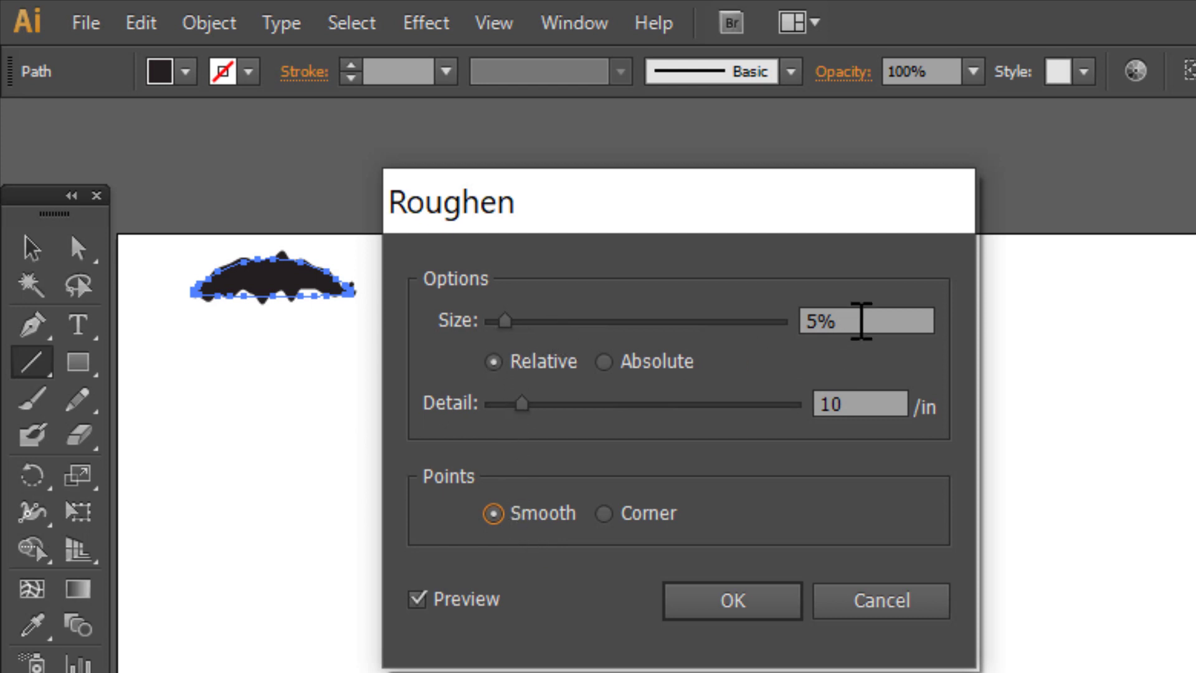
{"action": "left_click_drag", "start_coordinate": [859, 320], "coordinate": [755, 320]}
{"action": "type", "text": "1"}
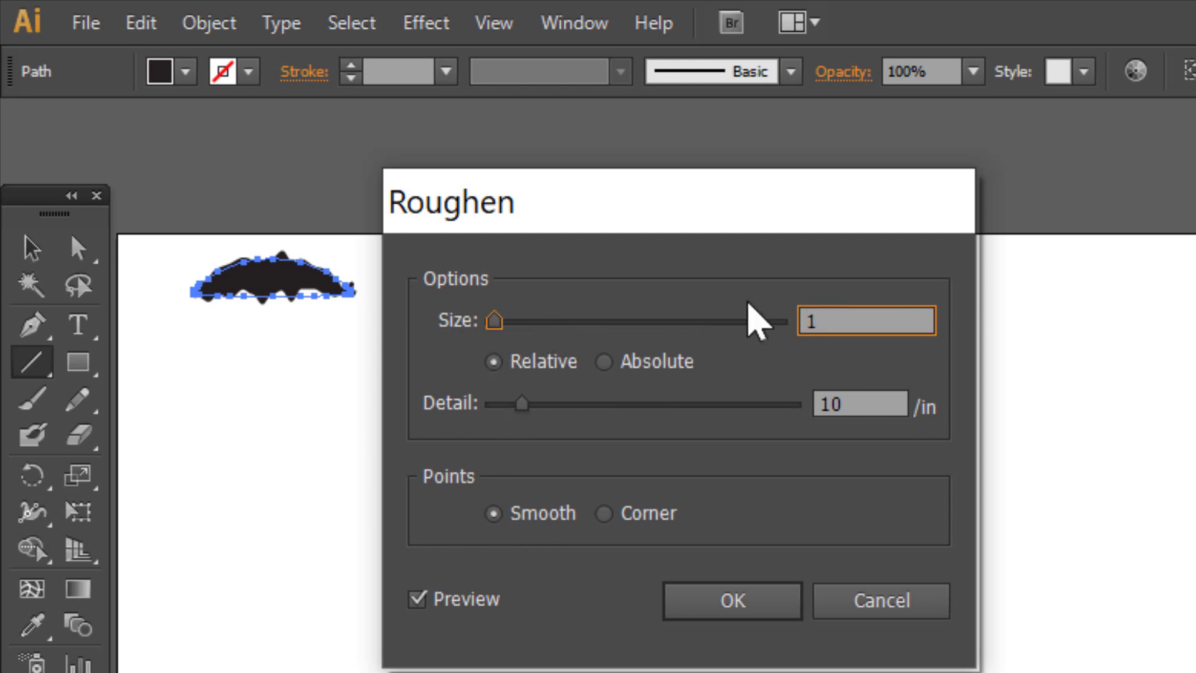
{"action": "key", "text": "Tab"}
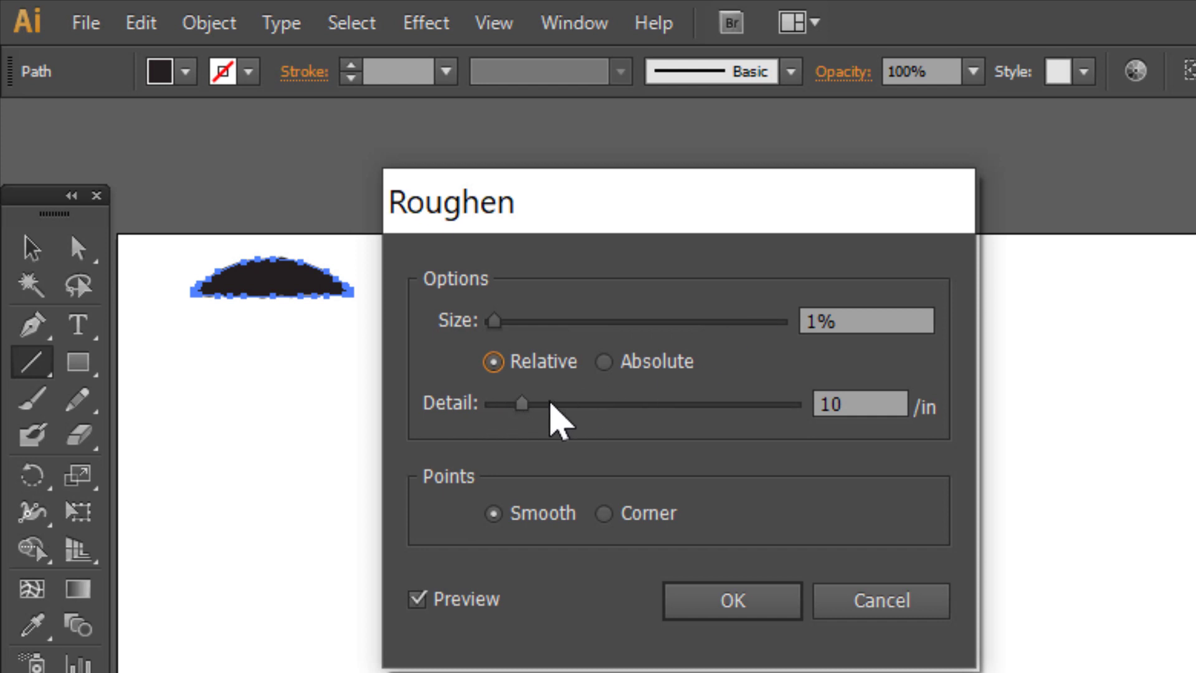
{"action": "left_click_drag", "start_coordinate": [856, 405], "coordinate": [790, 387]}
{"action": "type", "text": "15"}
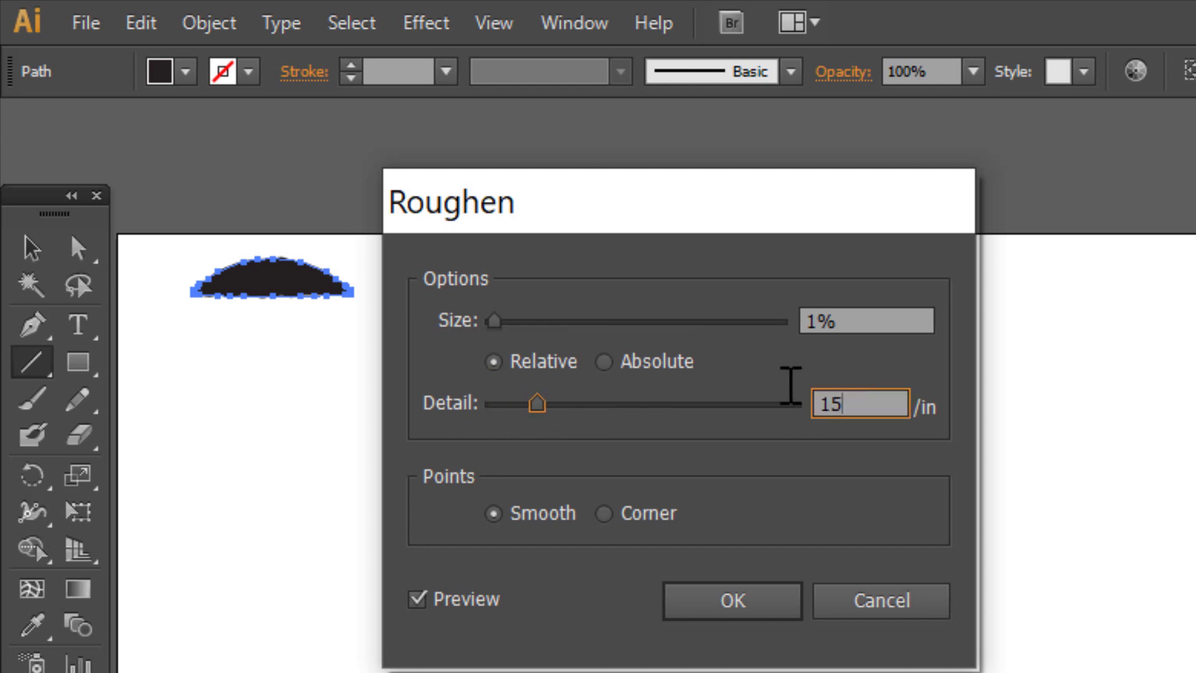
{"action": "key", "text": "Tab"}
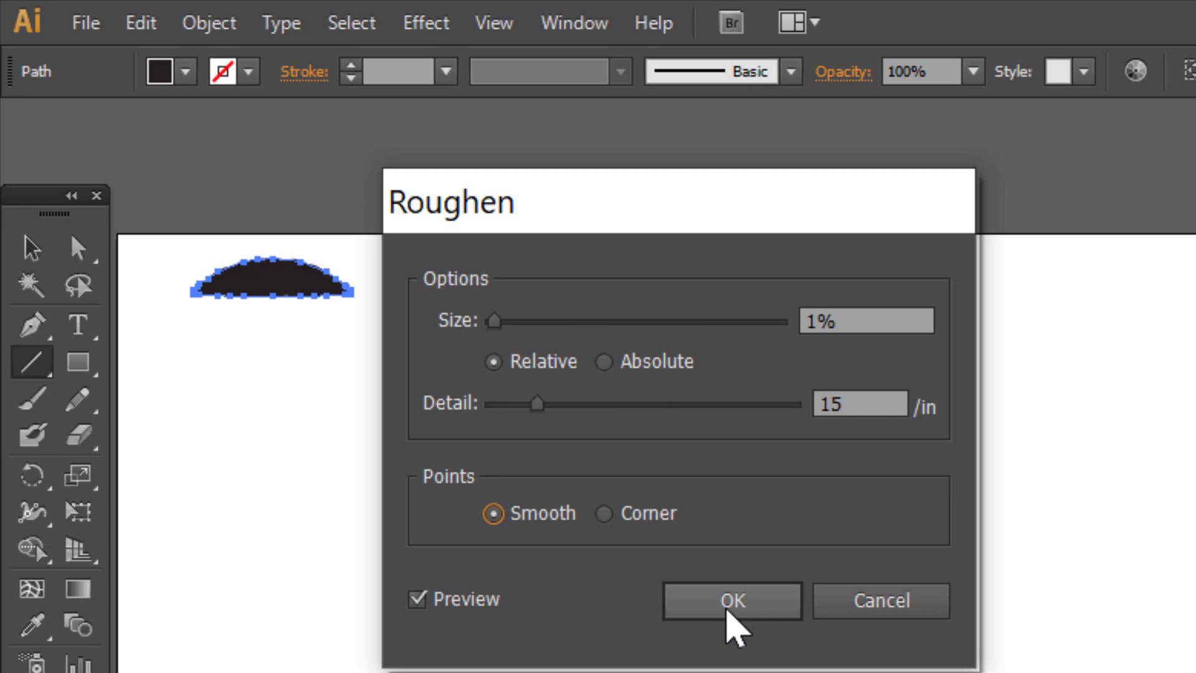
{"action": "left_click", "coordinate": [727, 610]}
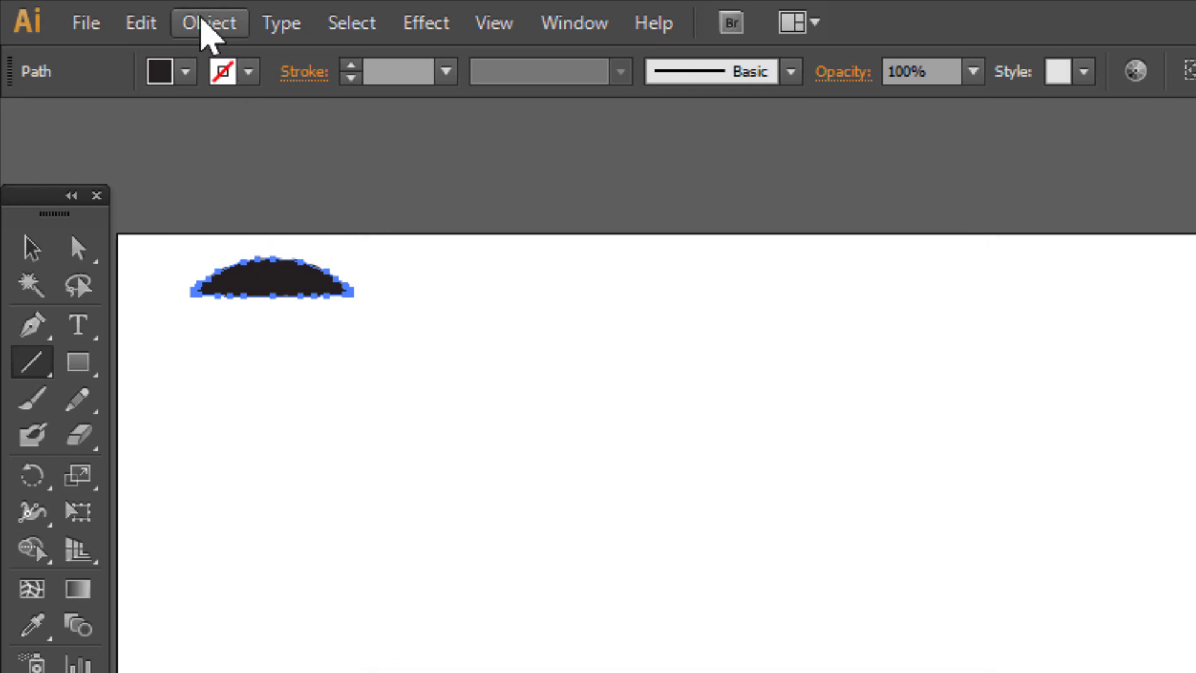
- Expand the roughened appearance into a real path and zoom in on the black shape
{"action": "left_click", "coordinate": [201, 25]}
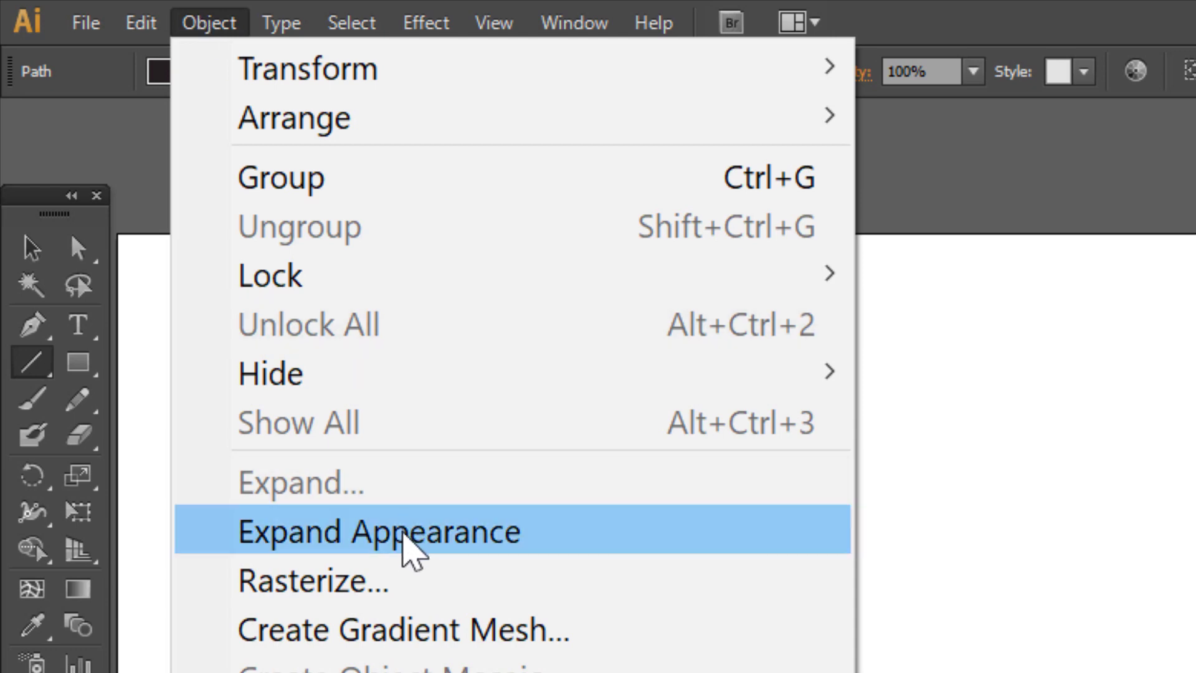
{"action": "left_click", "coordinate": [402, 534]}
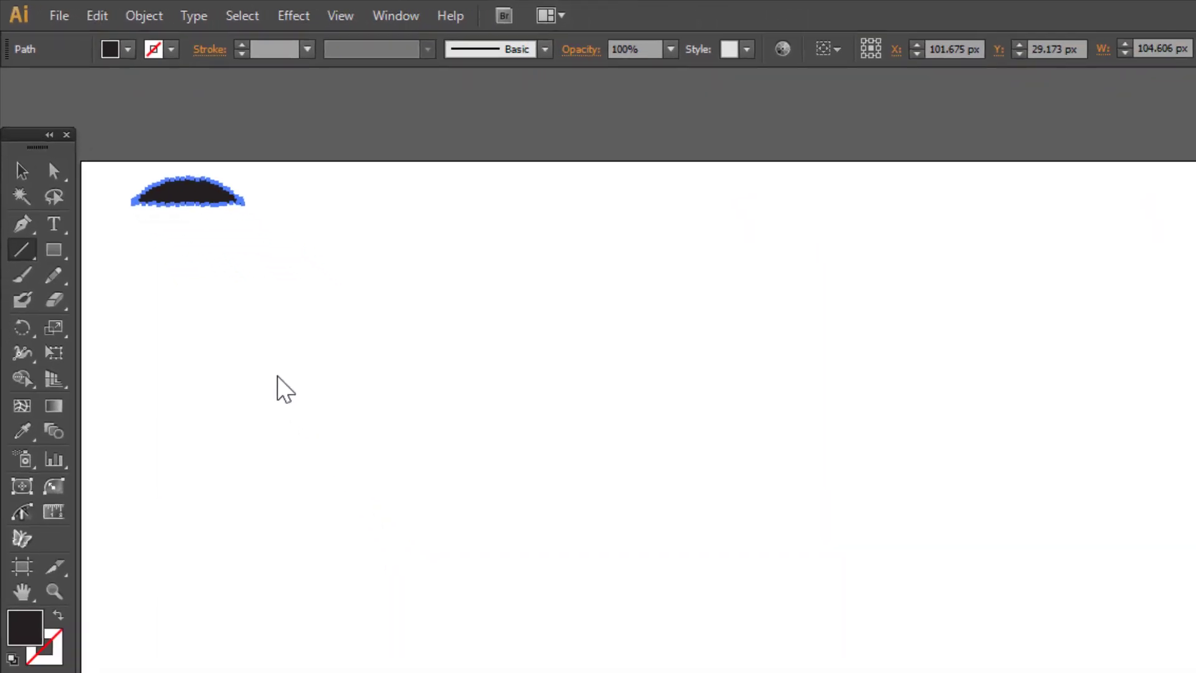
{"action": "left_click", "coordinate": [54, 591]}
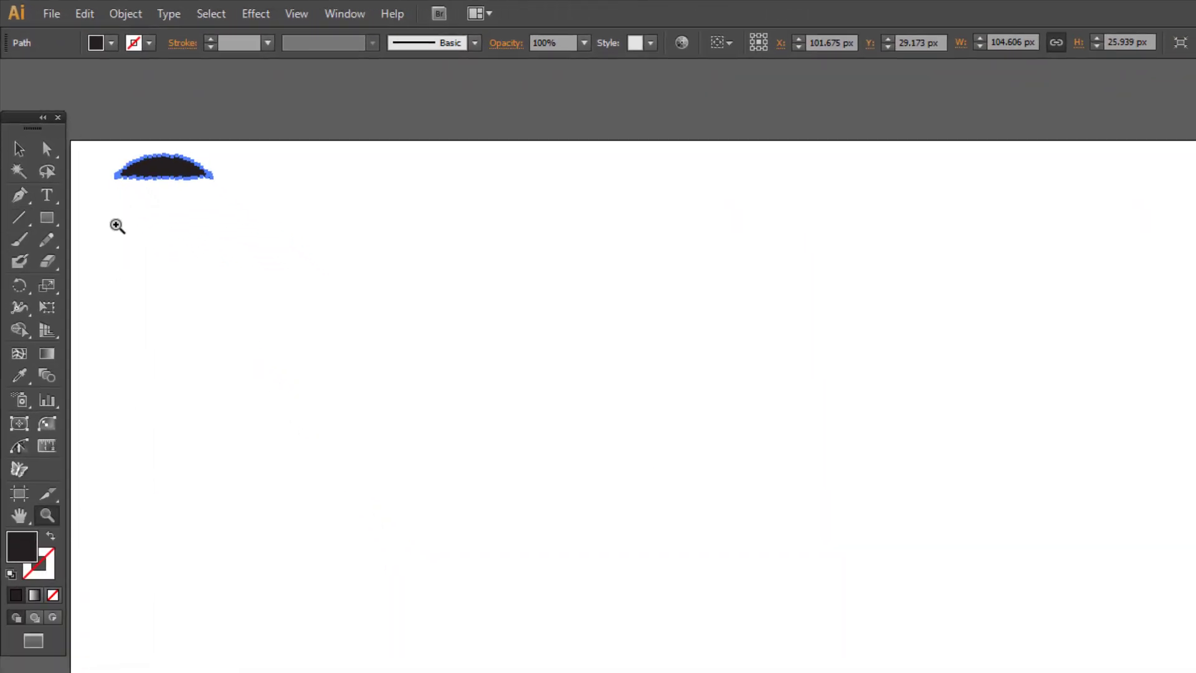
{"action": "left_click_drag", "start_coordinate": [142, 139], "coordinate": [230, 216]}
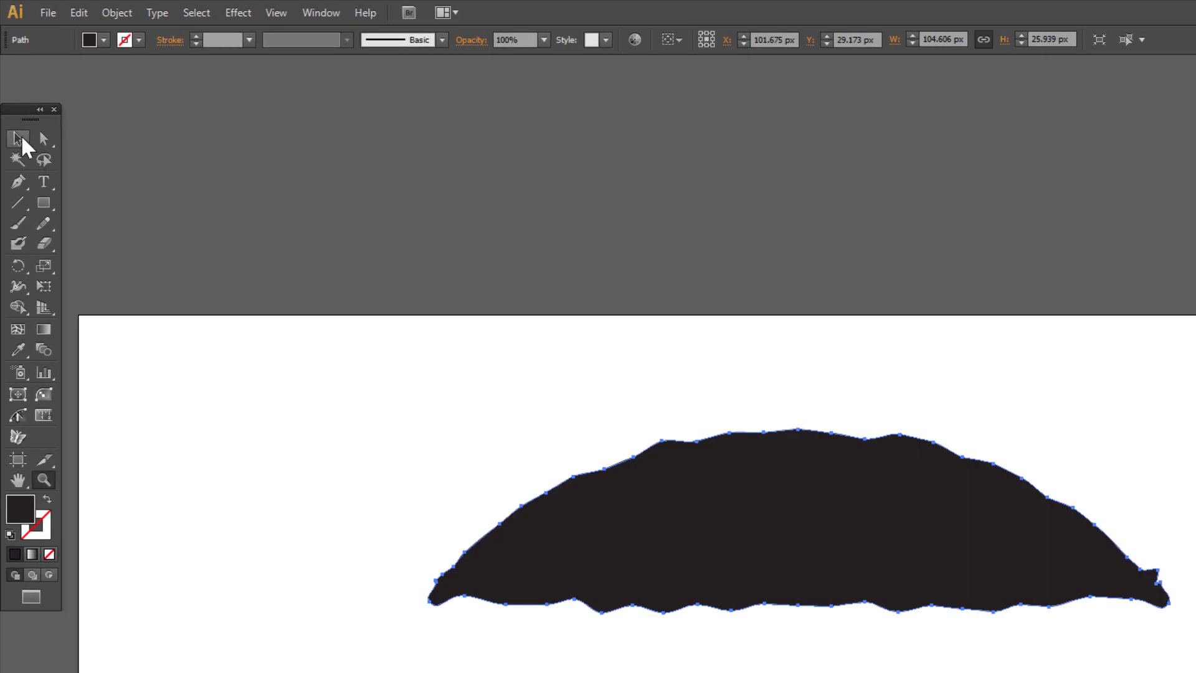
{"action": "left_click", "coordinate": [15, 140]}
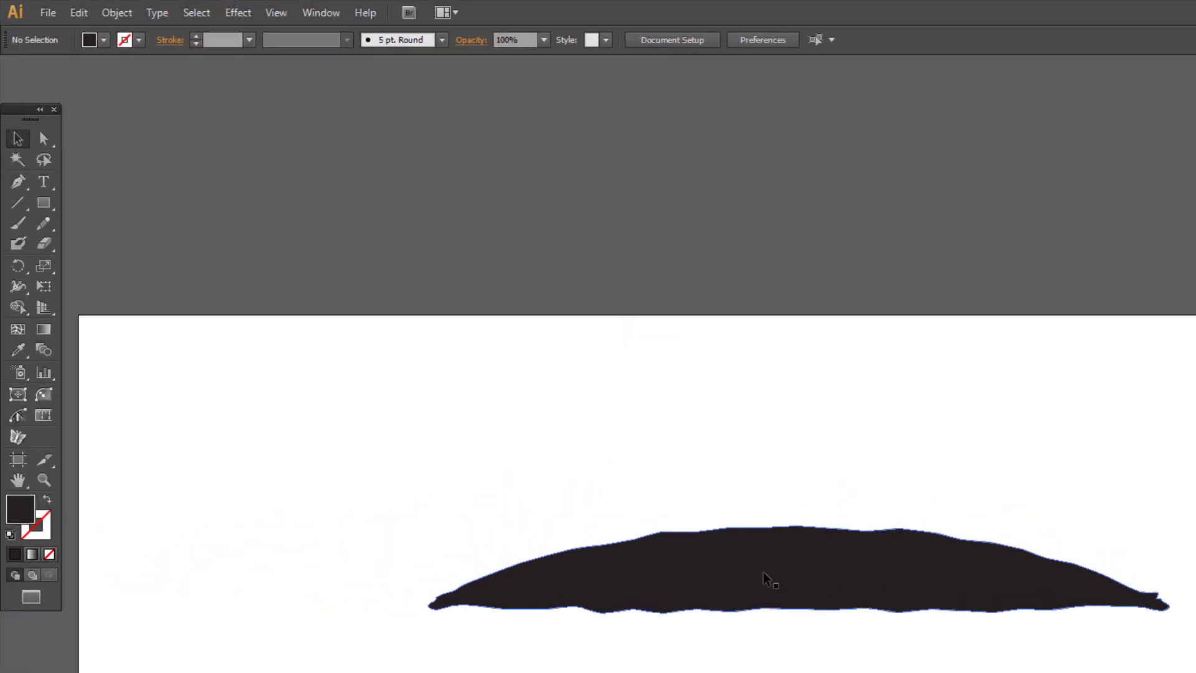
- Alt-drag copies of the bark shape, squashing one thinner and stretching another wider below
{"action": "key", "text": "alt"}
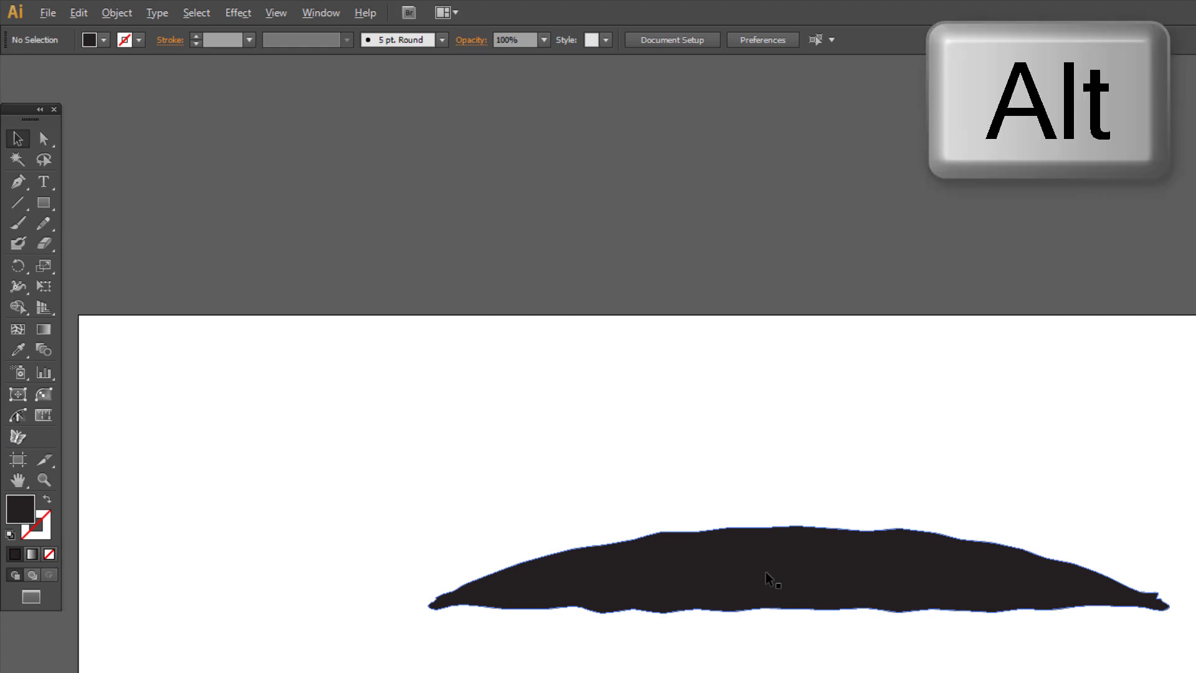
{"action": "left_click_drag", "start_coordinate": [776, 569], "coordinate": [767, 458]}
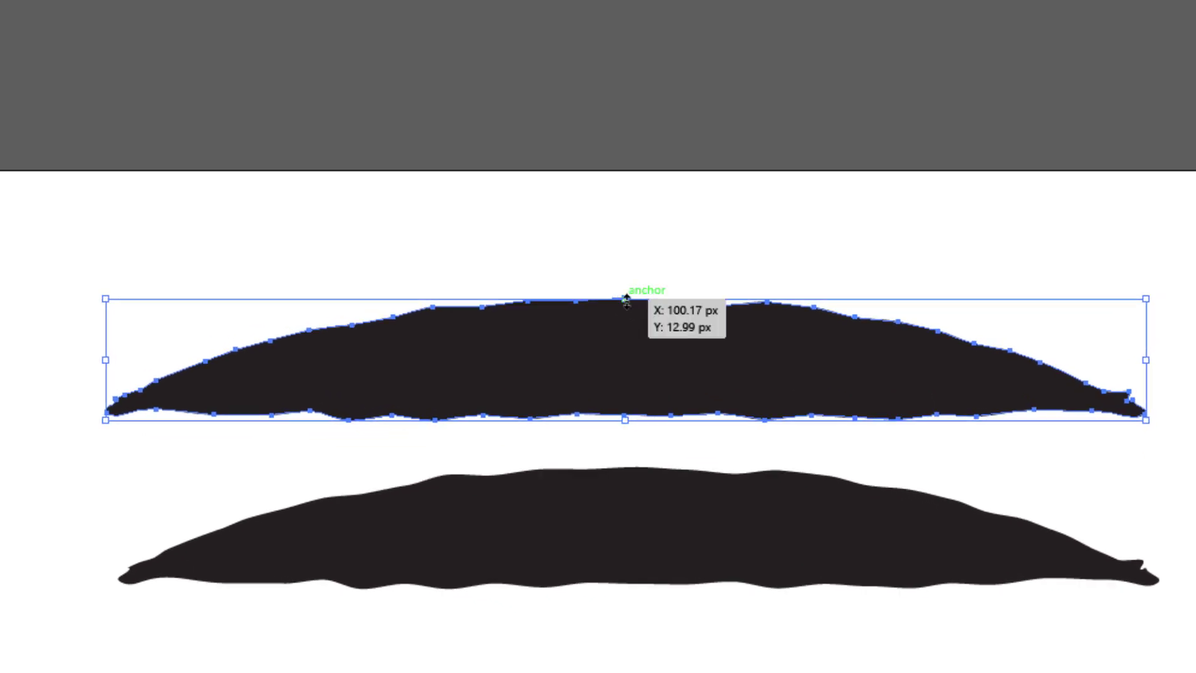
{"action": "mouse_move", "coordinate": [626, 300]}
{"action": "left_mouse_down"}
{"action": "mouse_move", "coordinate": [626, 359]}
{"action": "mouse_move", "coordinate": [632, 295]}
{"action": "mouse_move", "coordinate": [627, 309]}
{"action": "left_mouse_up"}
{"action": "key", "text": "alt"}
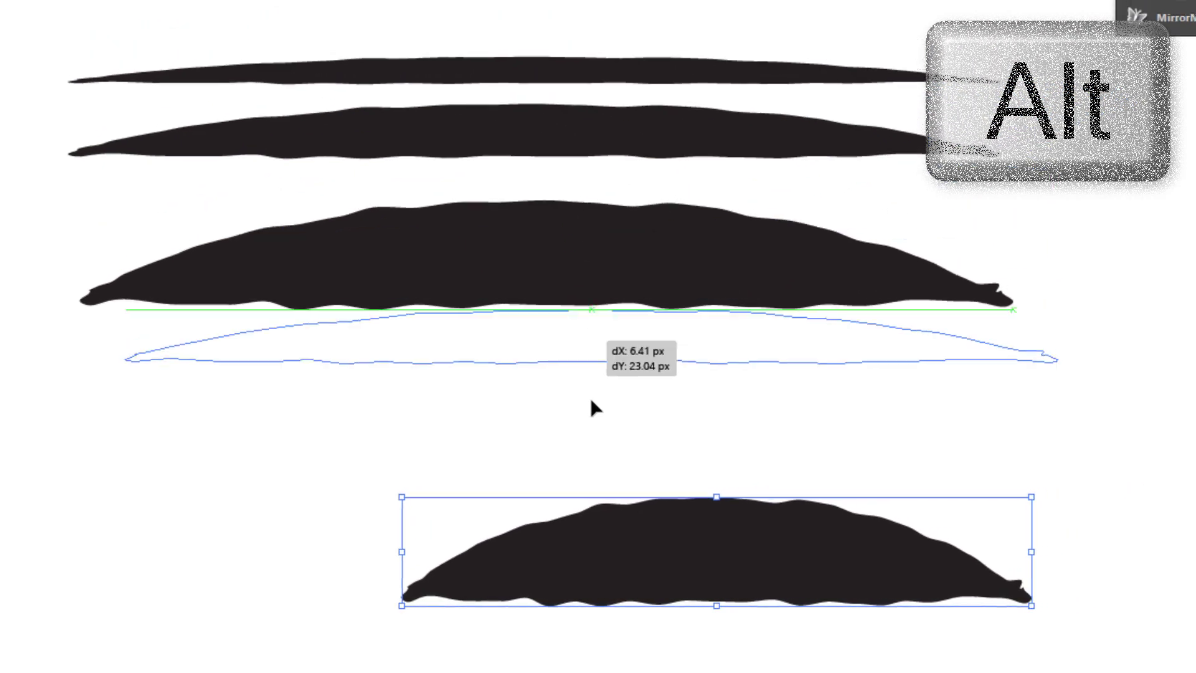
{"action": "mouse_move", "coordinate": [590, 401]}
{"action": "left_mouse_down"}
{"action": "mouse_move", "coordinate": [586, 616]}
{"action": "mouse_move", "coordinate": [685, 599]}
{"action": "mouse_move", "coordinate": [708, 608]}
{"action": "left_mouse_up"}
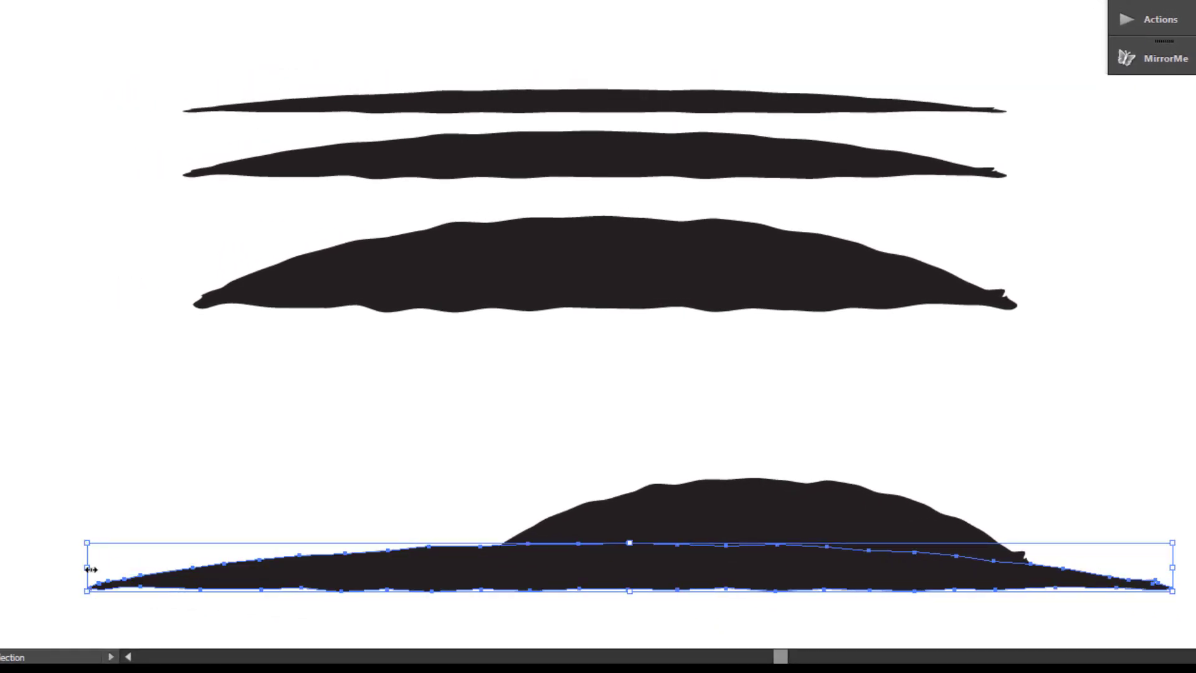
{"action": "left_click", "coordinate": [291, 430]}
{"action": "left_click", "coordinate": [791, 512]}
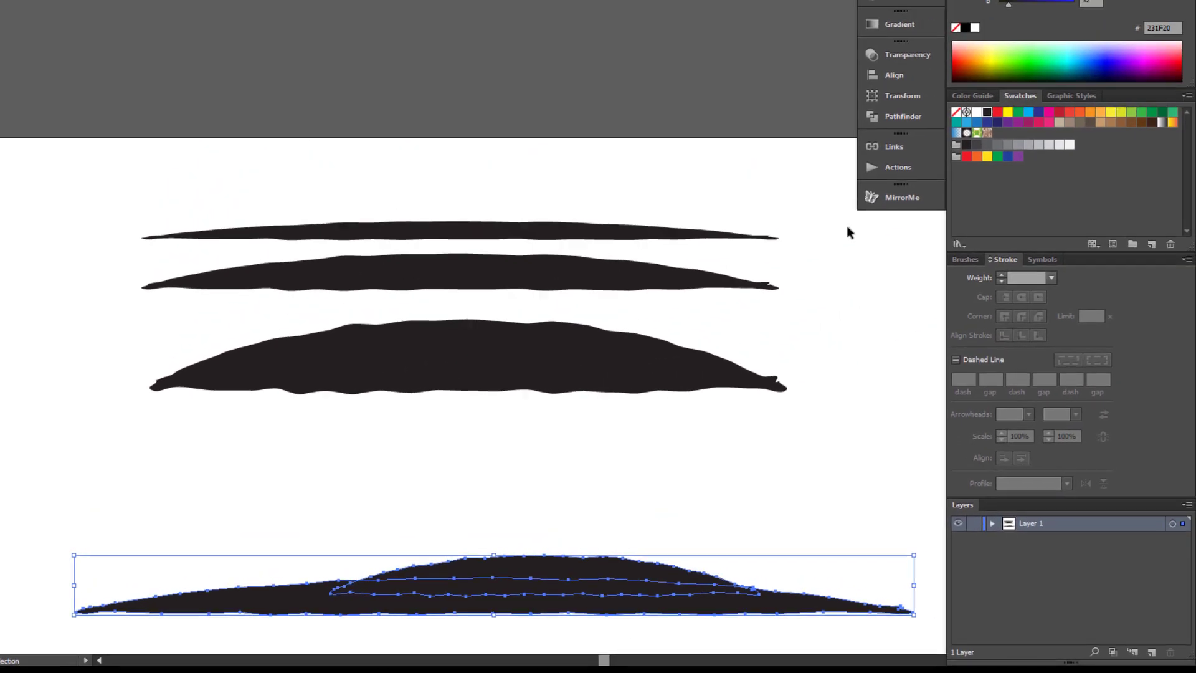
- Unite the wide bottom strip and its dome in Pathfinder into one shape
{"action": "left_click", "coordinate": [906, 114]}
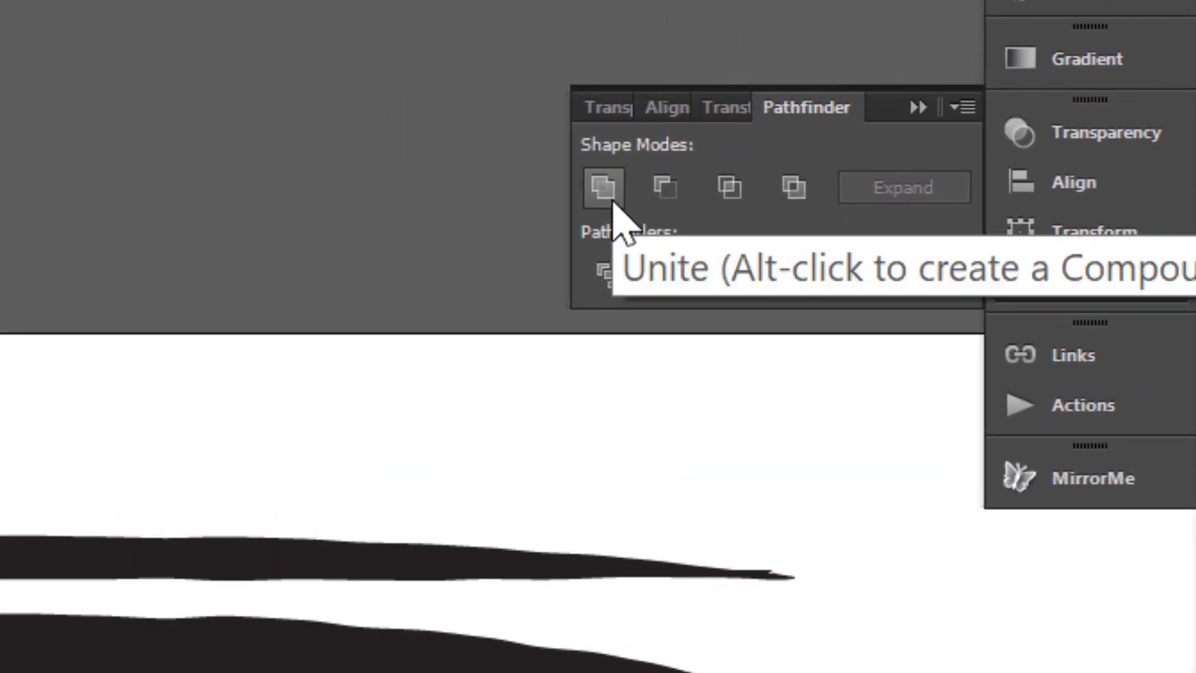
{"action": "left_click", "coordinate": [609, 202]}
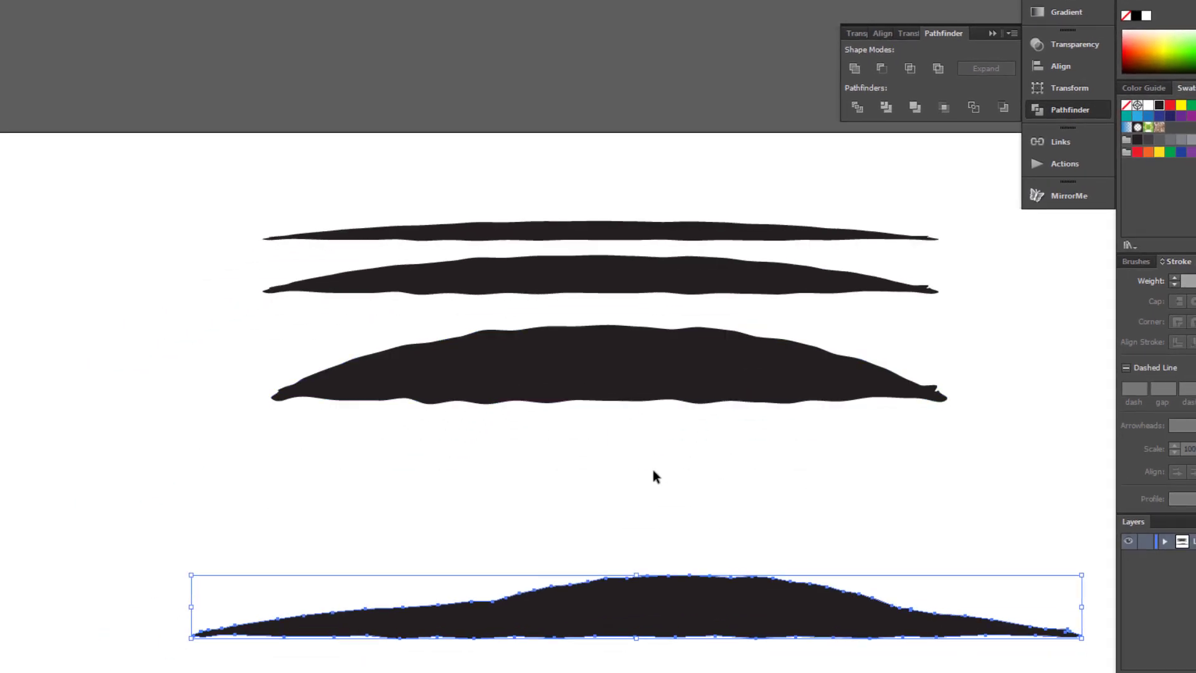
- Duplicate the third stroke below and squeeze the copy into a short dome
{"action": "key", "text": "alt"}
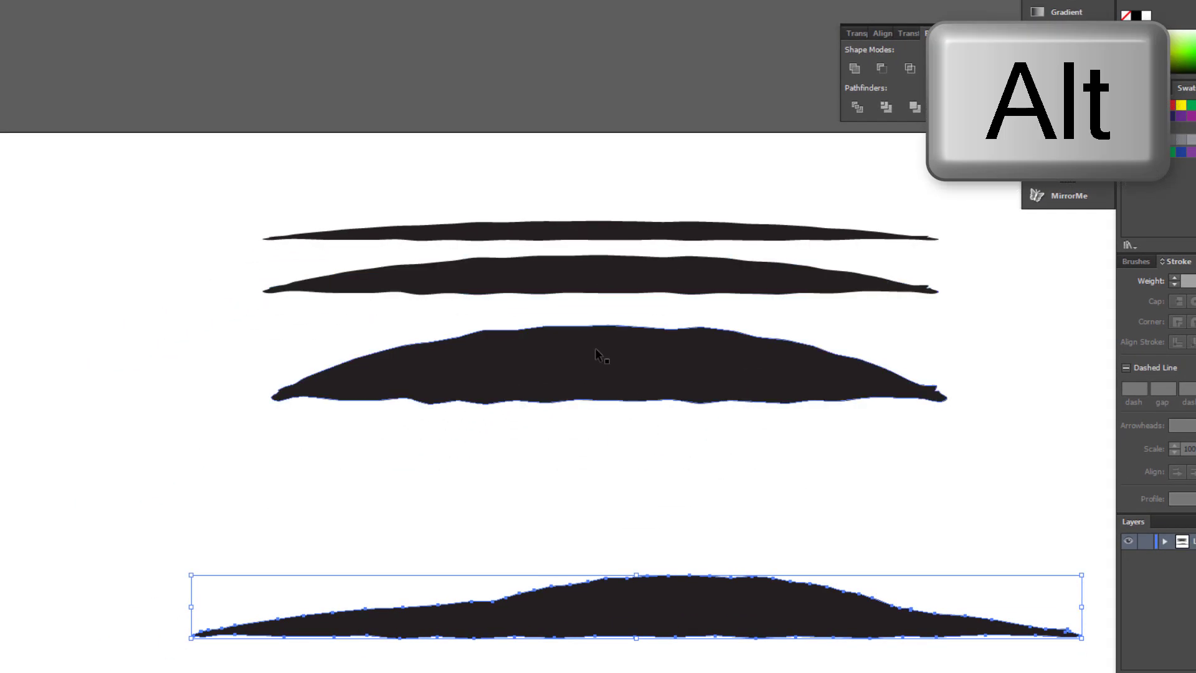
{"action": "left_click_drag", "start_coordinate": [596, 356], "coordinate": [610, 475]}
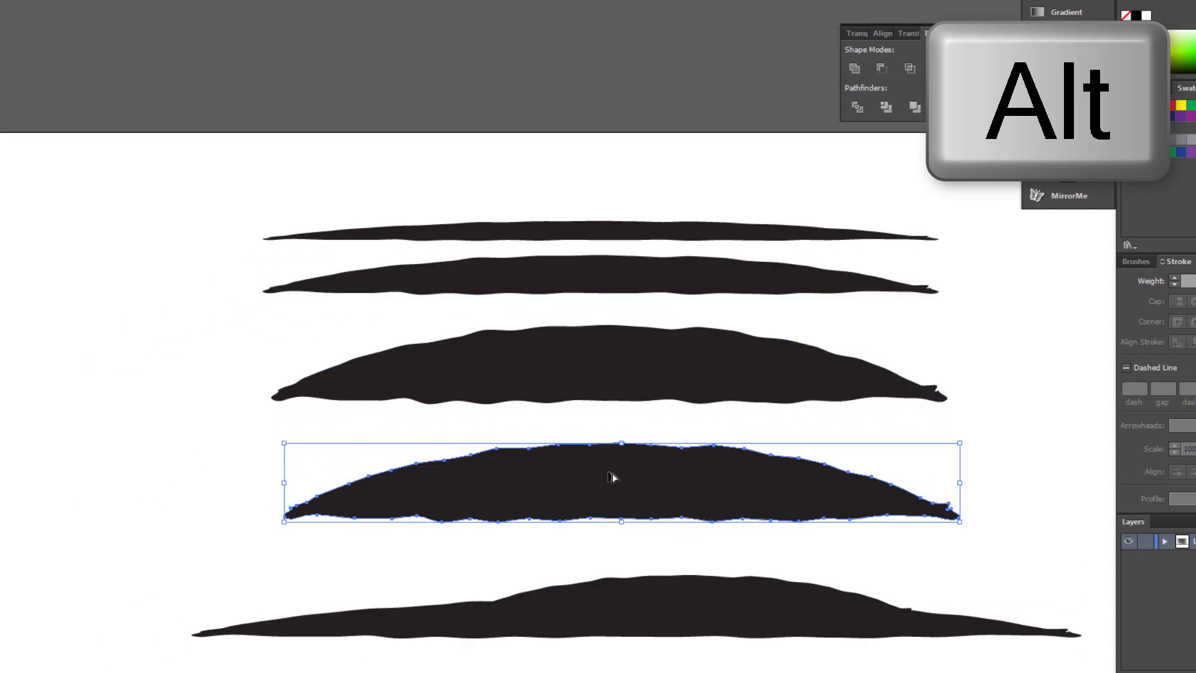
{"action": "left_click_drag", "start_coordinate": [284, 482], "coordinate": [739, 483]}
{"action": "left_click_drag", "start_coordinate": [870, 516], "coordinate": [720, 540]}
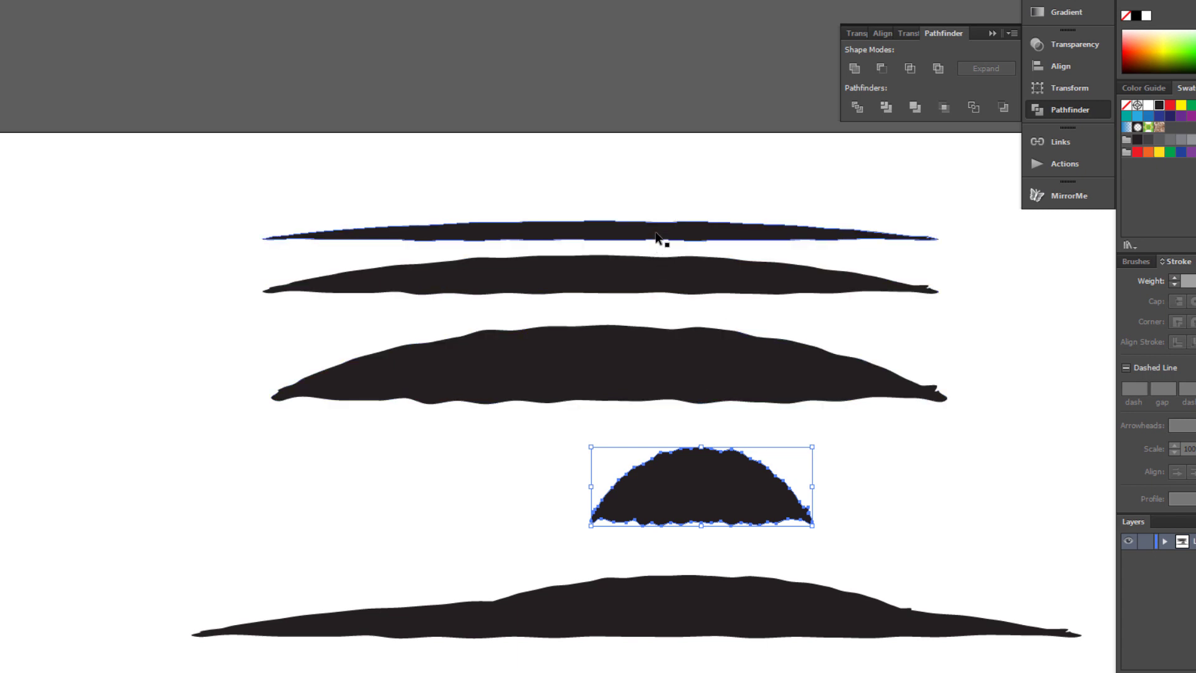
- Duplicate the top stroke upward and place a copy of the dome onto it
{"action": "left_click_drag", "start_coordinate": [657, 237], "coordinate": [657, 177]}
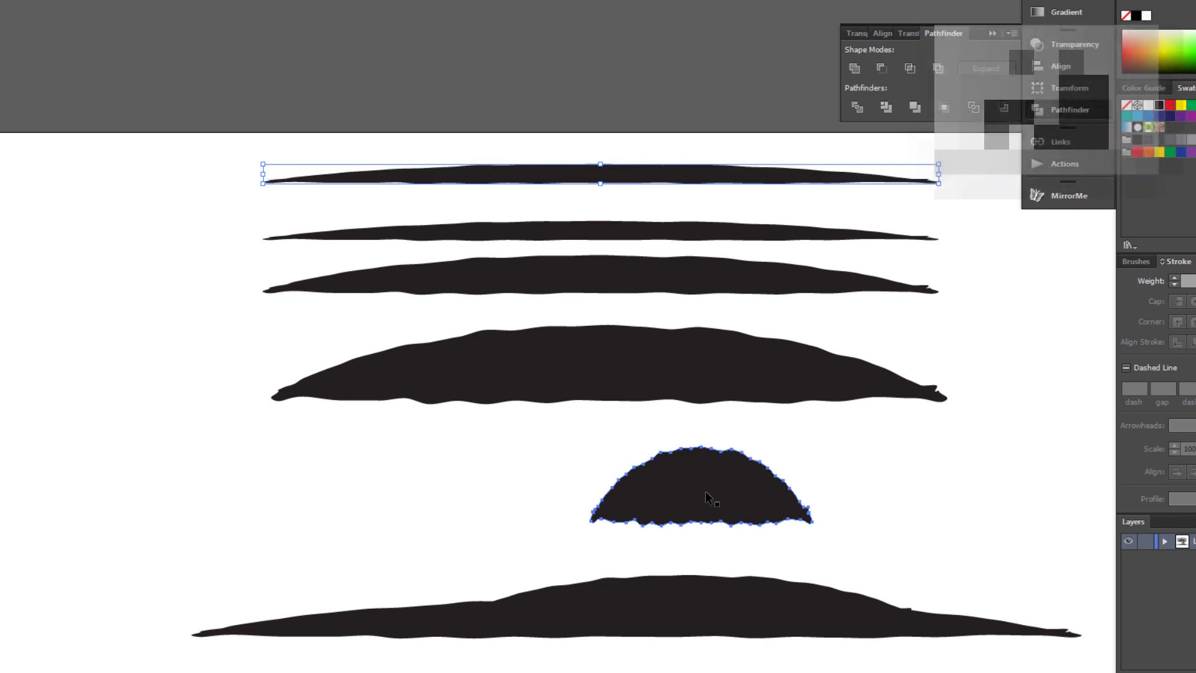
{"action": "mouse_move", "coordinate": [705, 491]}
{"action": "left_mouse_down"}
{"action": "mouse_move", "coordinate": [613, 134]}
{"action": "mouse_move", "coordinate": [617, 144]}
{"action": "left_mouse_up"}
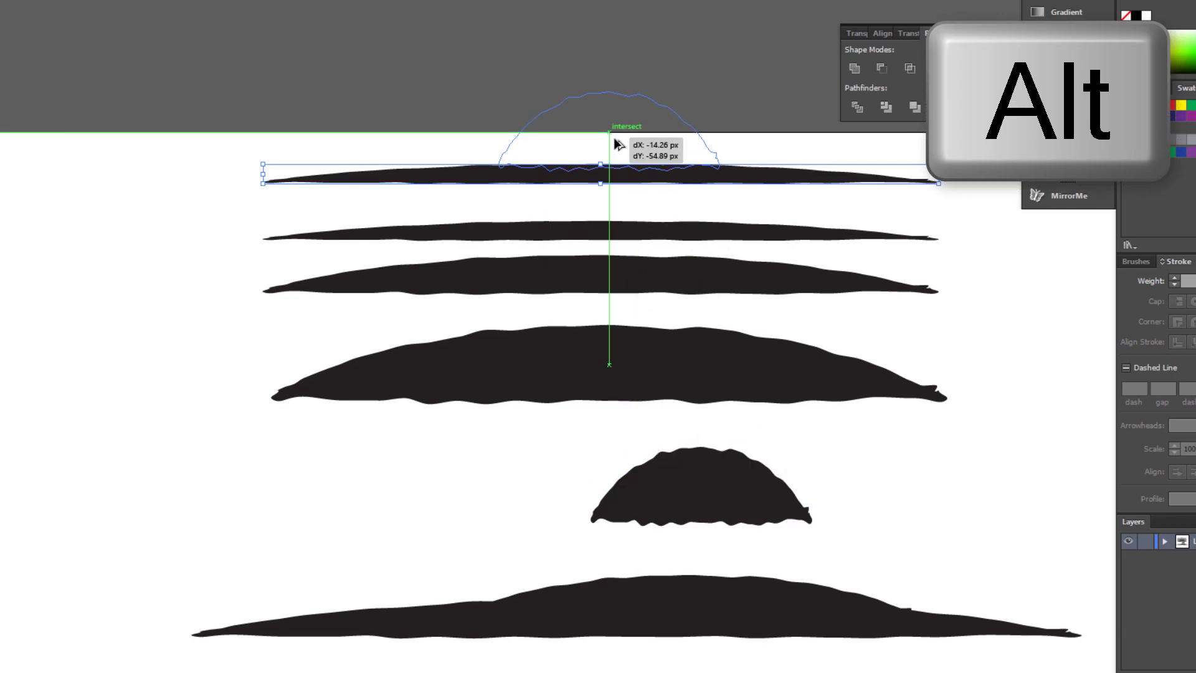
{"action": "left_click_drag", "start_coordinate": [618, 144], "coordinate": [617, 145]}
- Narrow and flatten the dome on the top stroke, then widen it slightly rightward
{"action": "left_click", "coordinate": [638, 43]}
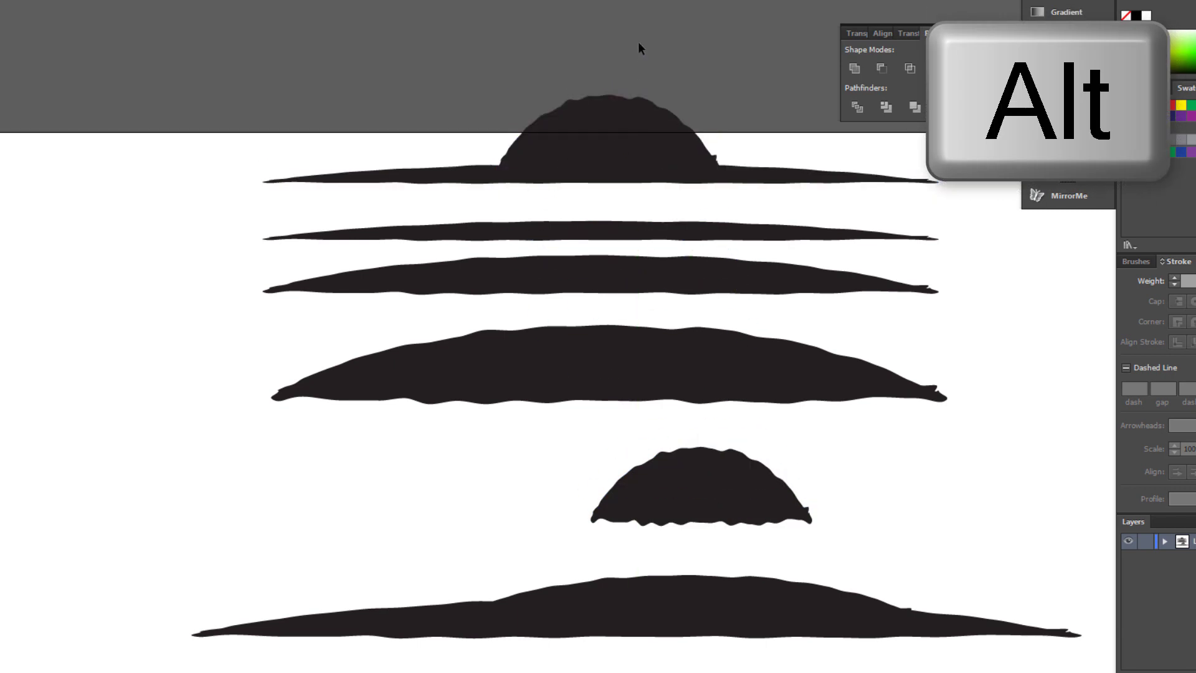
{"action": "left_click", "coordinate": [619, 137]}
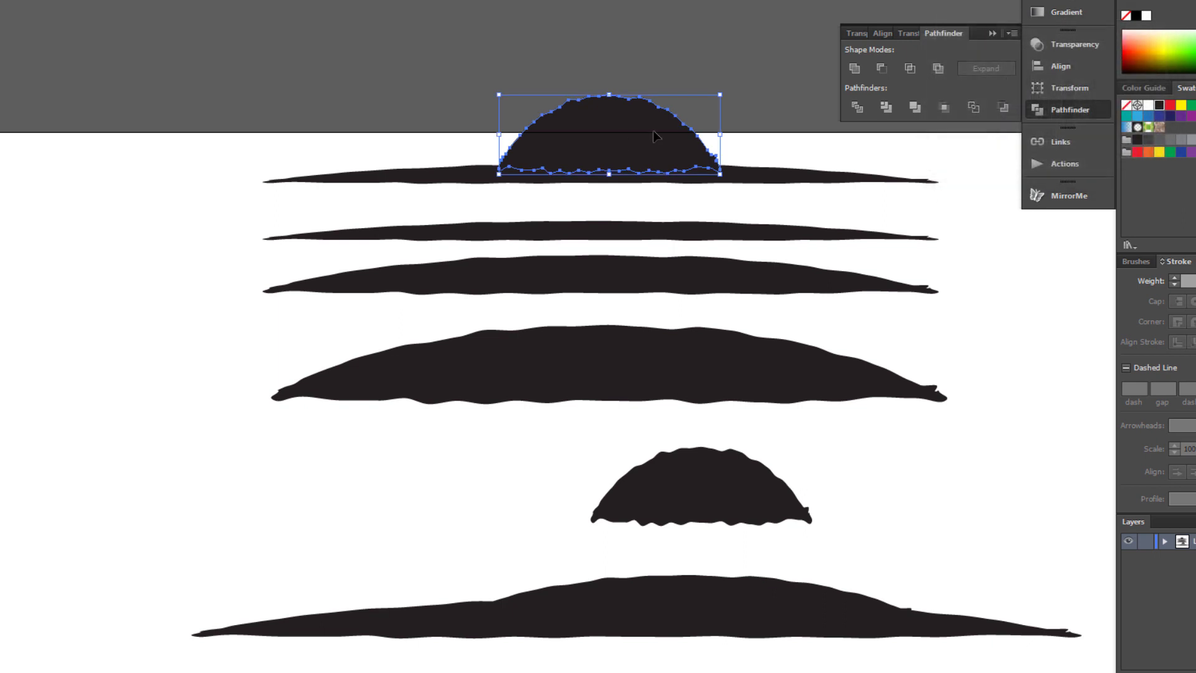
{"action": "left_click_drag", "start_coordinate": [724, 137], "coordinate": [652, 135]}
{"action": "left_click_drag", "start_coordinate": [576, 95], "coordinate": [518, 160]}
{"action": "left_click", "coordinate": [609, 72]}
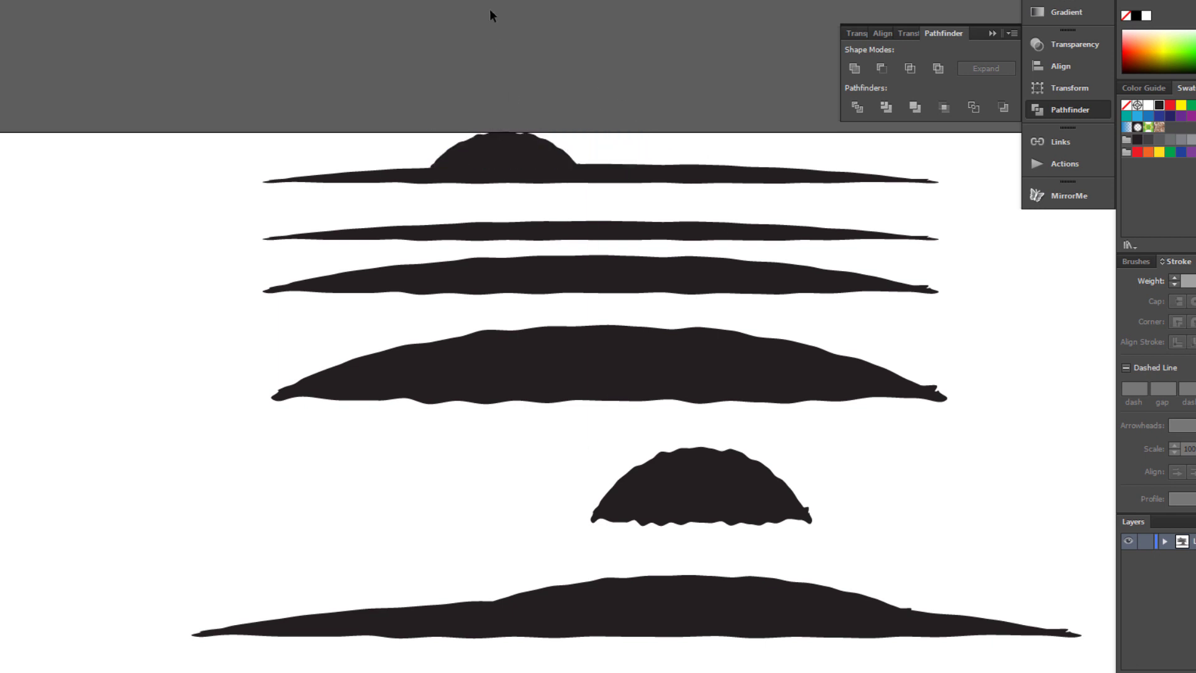
{"action": "left_click", "coordinate": [552, 159]}
{"action": "left_click_drag", "start_coordinate": [585, 161], "coordinate": [625, 161]}
- Select the small dome with the top strip and Unite them in Pathfinder
{"action": "left_click", "coordinate": [607, 73]}
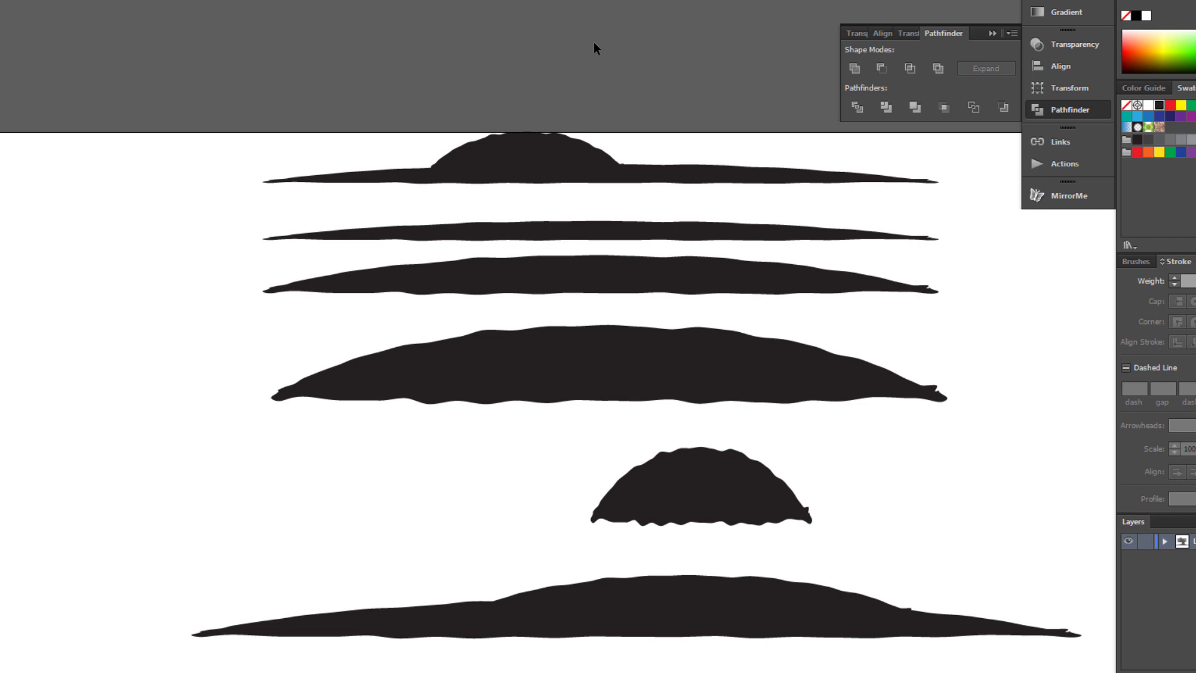
{"action": "left_click_drag", "start_coordinate": [448, 152], "coordinate": [530, 196]}
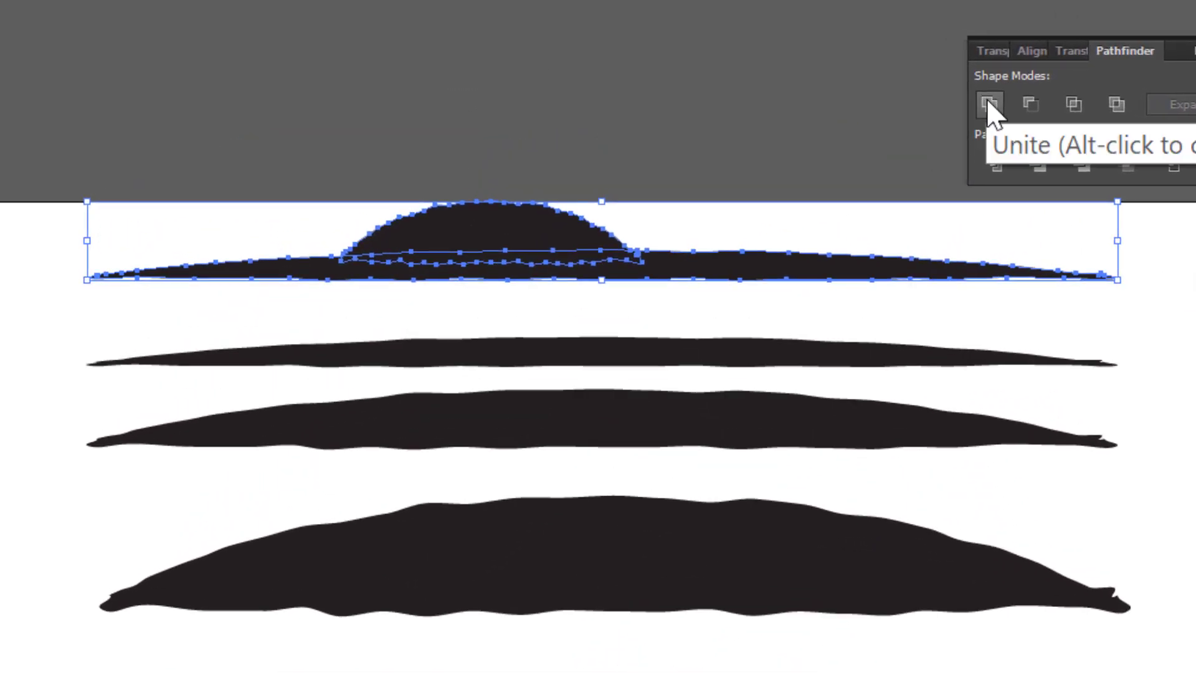
{"action": "left_click", "coordinate": [989, 103]}
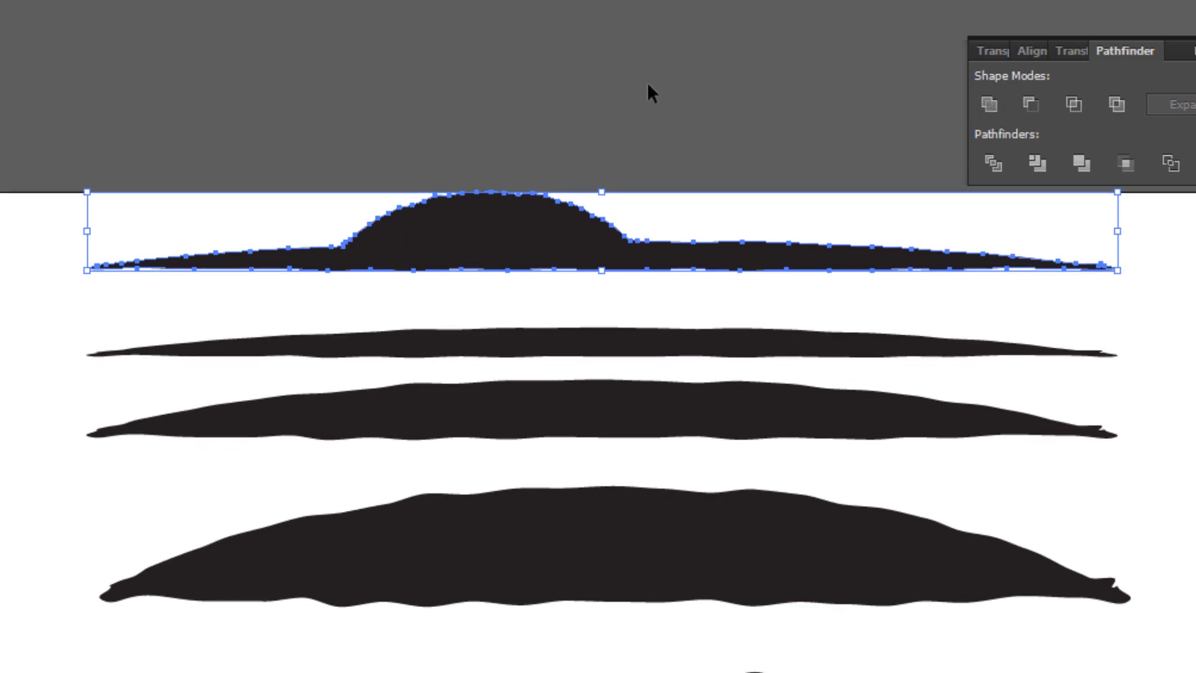
{"action": "left_click", "coordinate": [615, 190]}
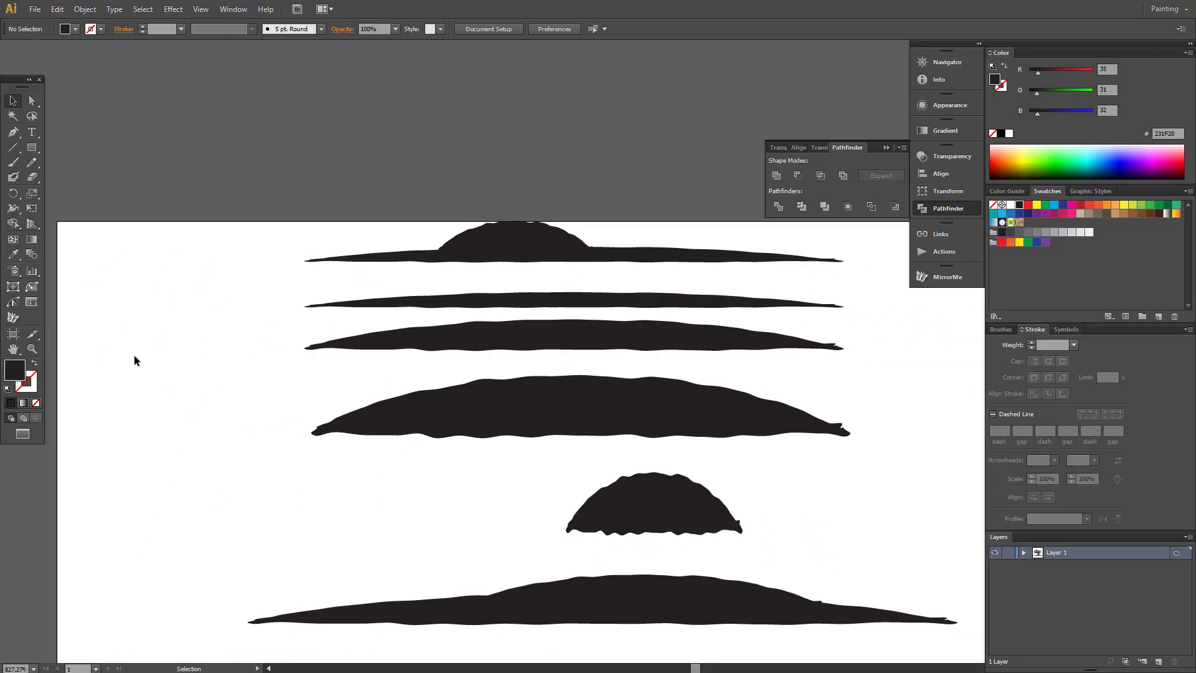
- Zoom out, recentre the view, and marquee-select all six black shapes
{"action": "left_click", "coordinate": [31, 349]}
{"action": "left_click", "coordinate": [487, 426], "text": "alt"}
{"action": "left_click_drag", "start_coordinate": [667, 380], "coordinate": [450, 368]}
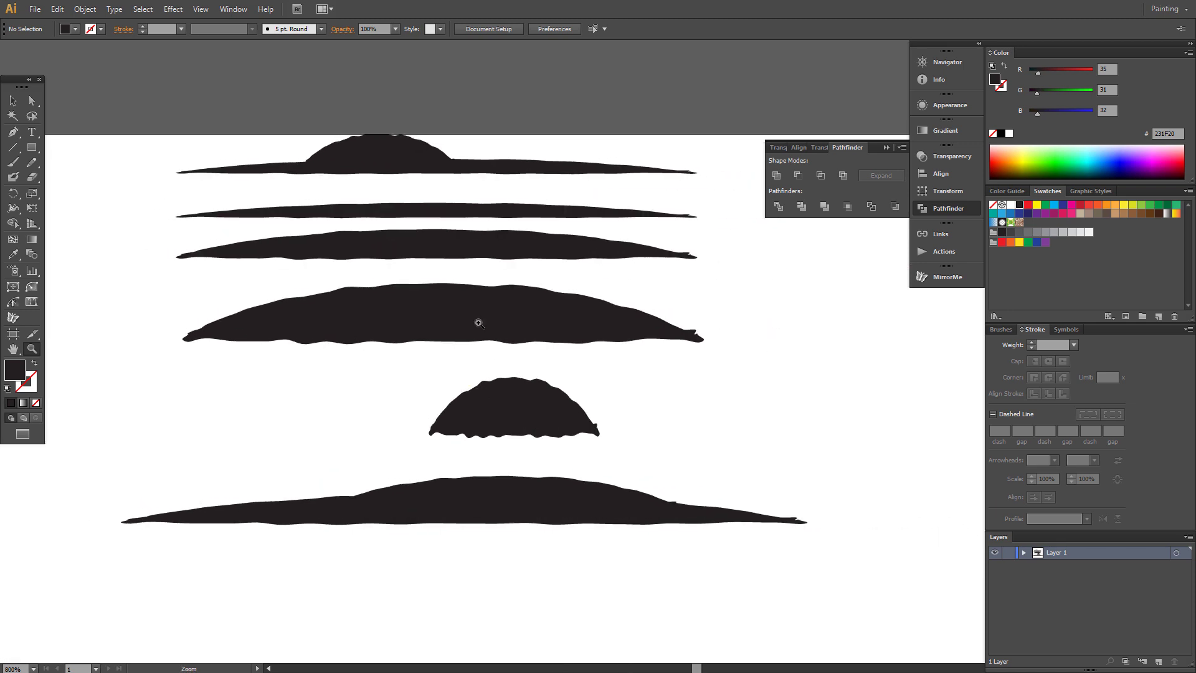
{"action": "left_click", "coordinate": [13, 100]}
{"action": "left_click_drag", "start_coordinate": [168, 95], "coordinate": [809, 561]}
- Simplify all six shapes at 99% Curve Precision, cutting 364 anchor points to 218
{"action": "left_click", "coordinate": [130, 14]}
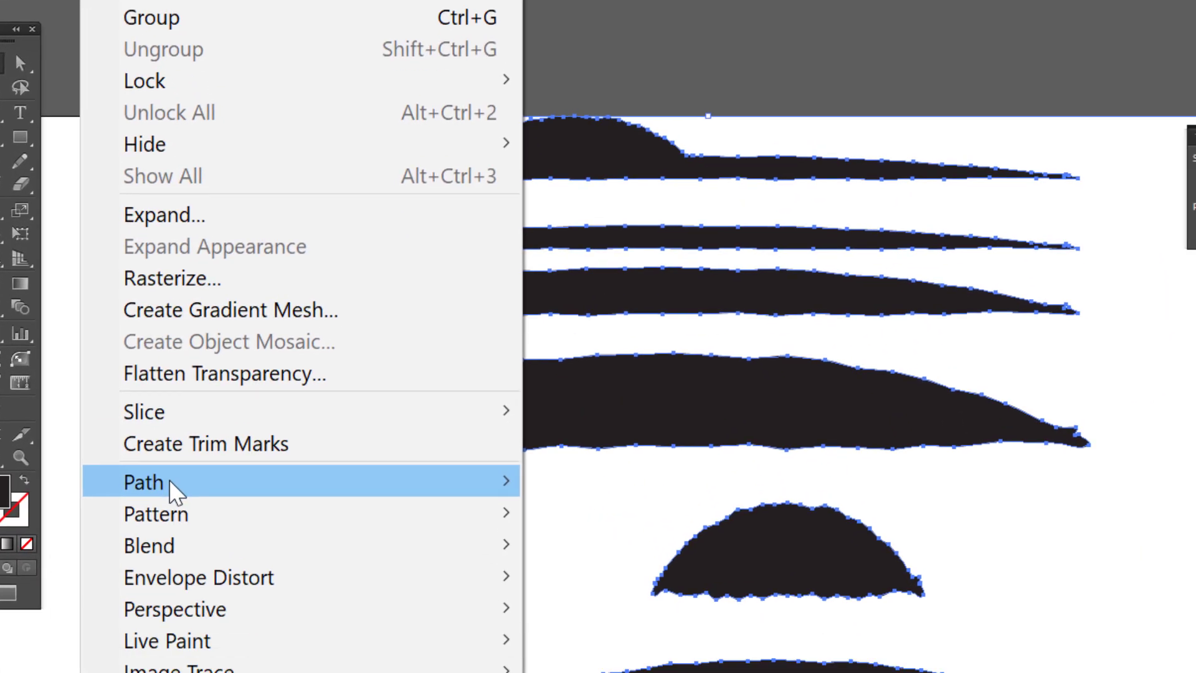
{"action": "mouse_move", "coordinate": [169, 480]}
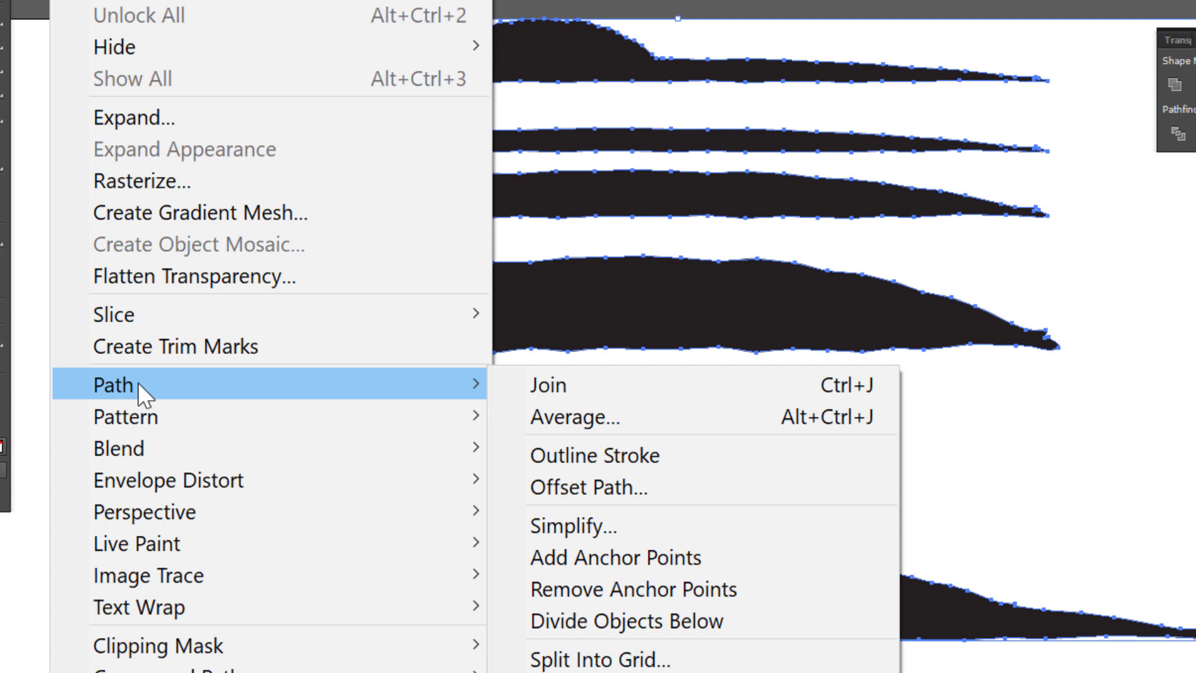
{"action": "left_click", "coordinate": [608, 531]}
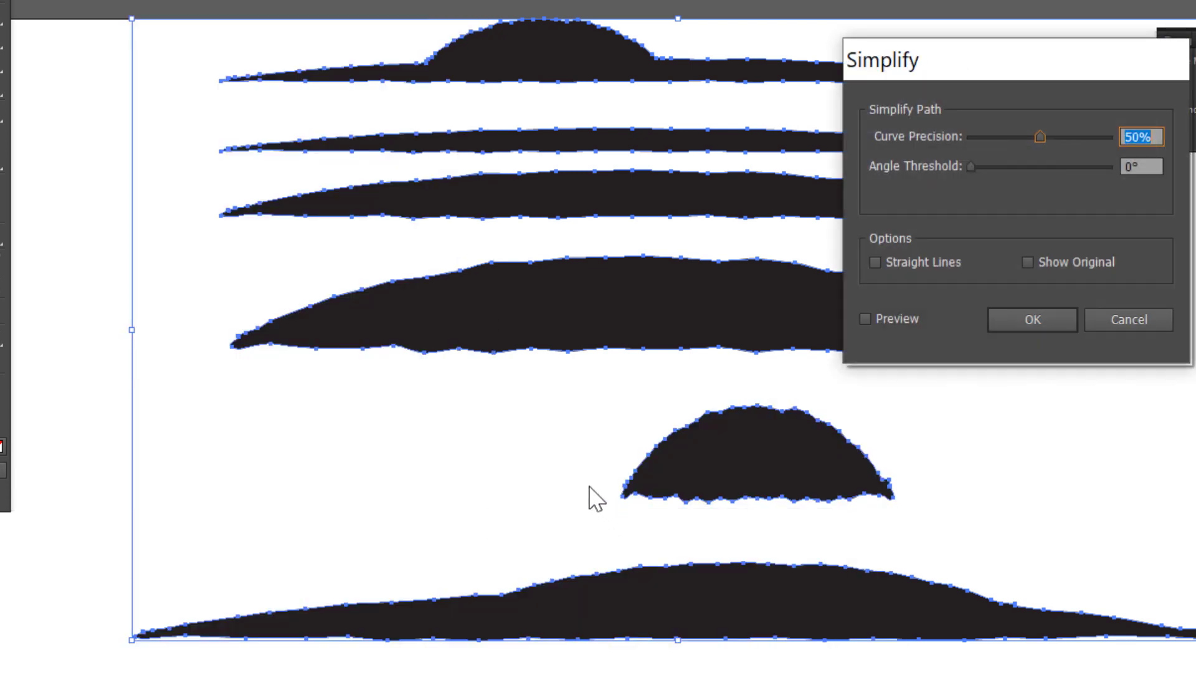
{"action": "left_click", "coordinate": [896, 319]}
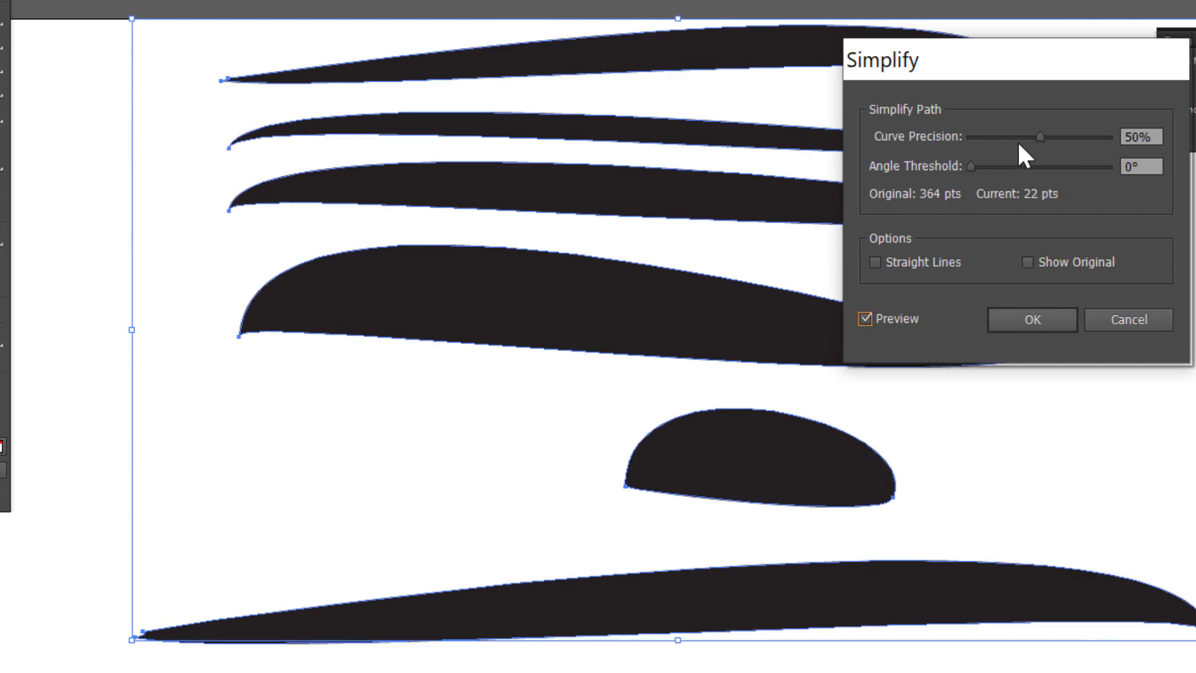
{"action": "left_click_drag", "start_coordinate": [1040, 137], "coordinate": [1108, 137]}
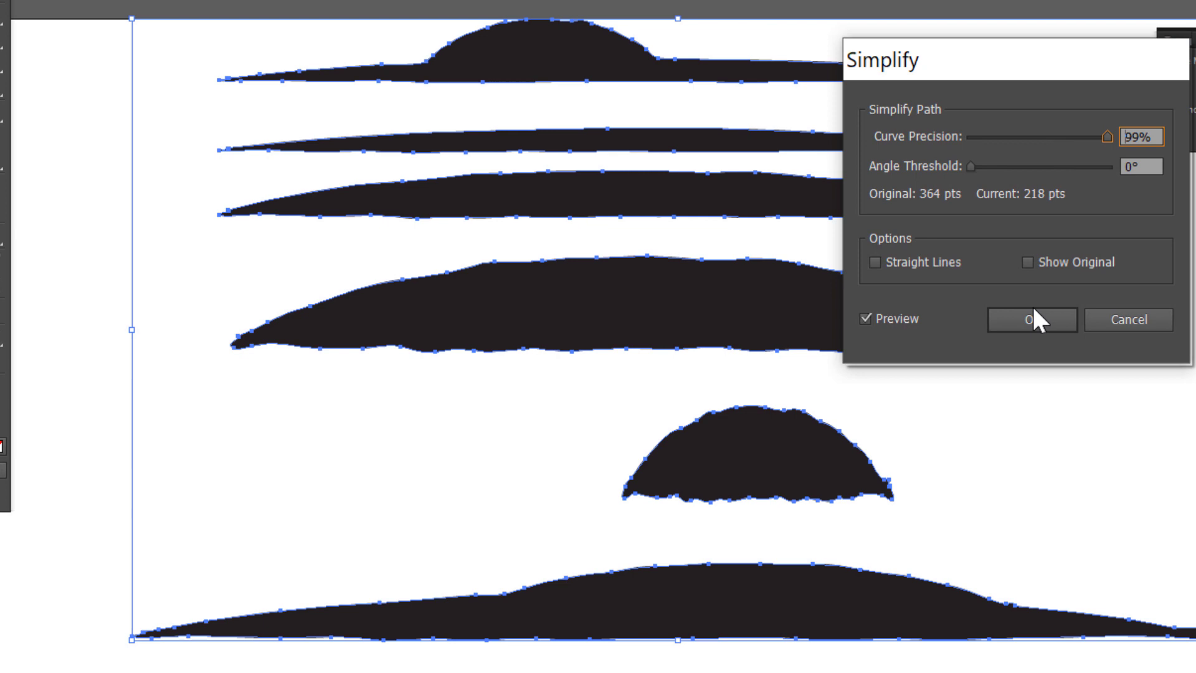
{"action": "left_click", "coordinate": [1028, 327]}
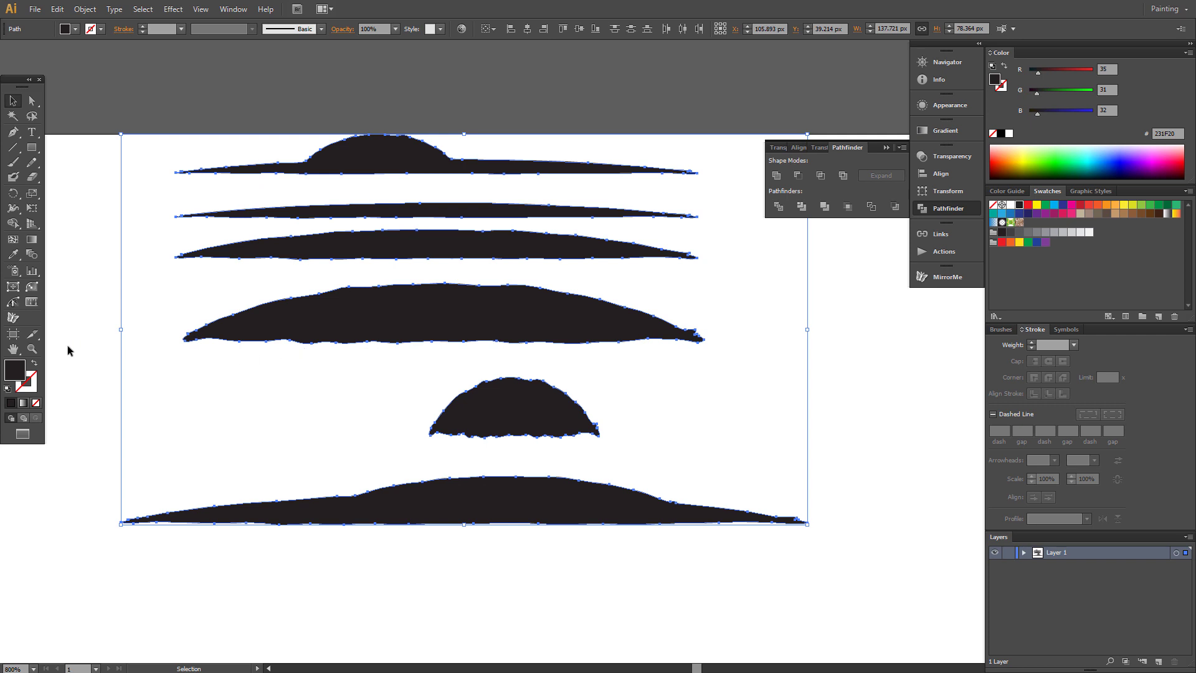
{"action": "left_click", "coordinate": [32, 349]}
{"action": "left_click", "coordinate": [434, 398], "text": "alt"}
{"action": "left_click", "coordinate": [435, 398], "text": "alt"}
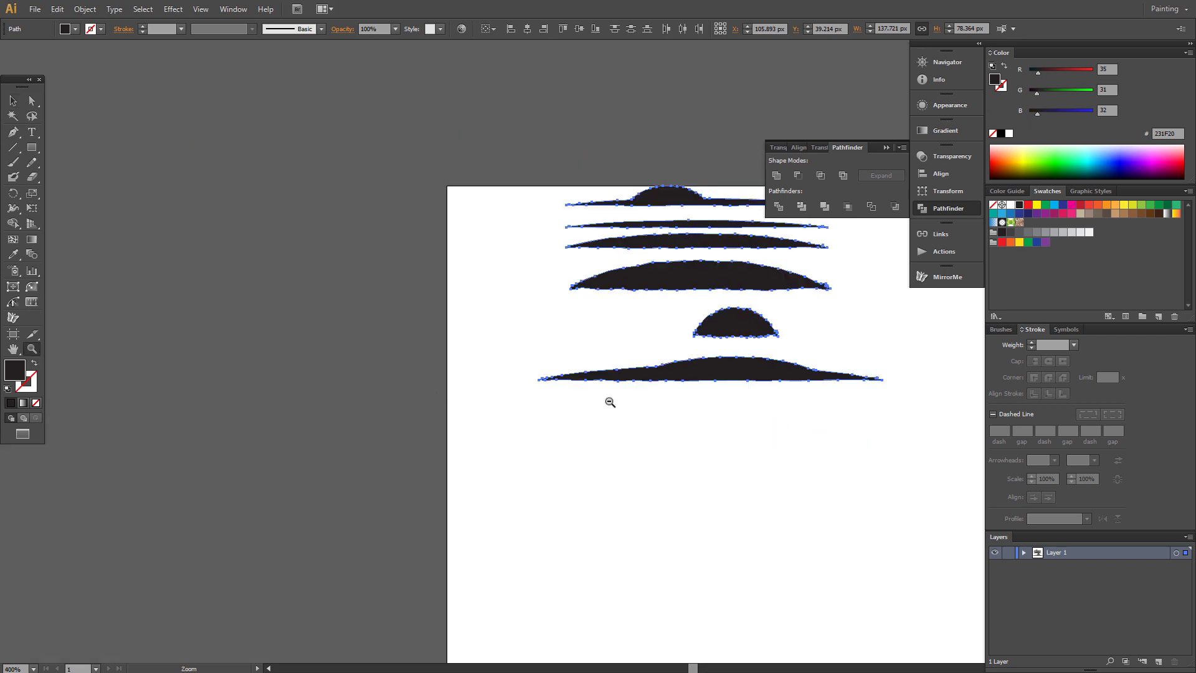
{"action": "left_click", "coordinate": [610, 402], "text": "alt"}
{"action": "left_click_drag", "start_coordinate": [704, 382], "coordinate": [381, 326]}
{"action": "left_click", "coordinate": [484, 331], "text": "alt"}
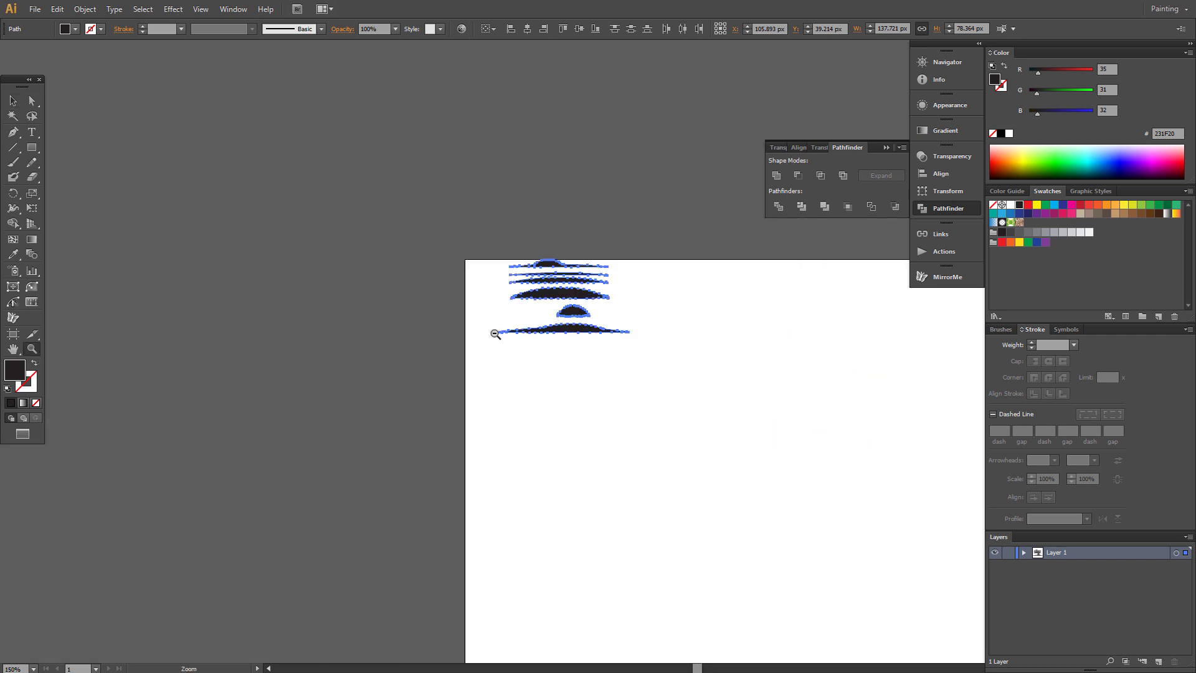
{"action": "left_click_drag", "start_coordinate": [656, 363], "coordinate": [310, 270]}
{"action": "left_click", "coordinate": [481, 313], "text": "alt"}
{"action": "left_click", "coordinate": [563, 342], "text": "alt"}
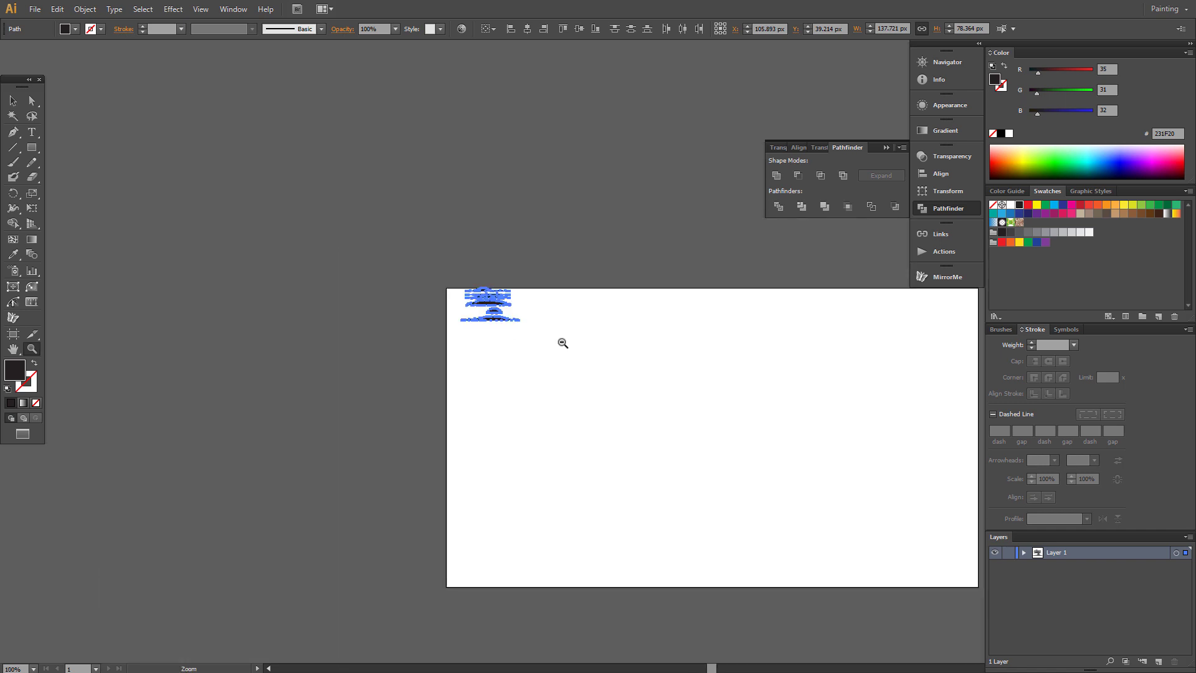
{"action": "left_click_drag", "start_coordinate": [694, 373], "coordinate": [513, 336]}
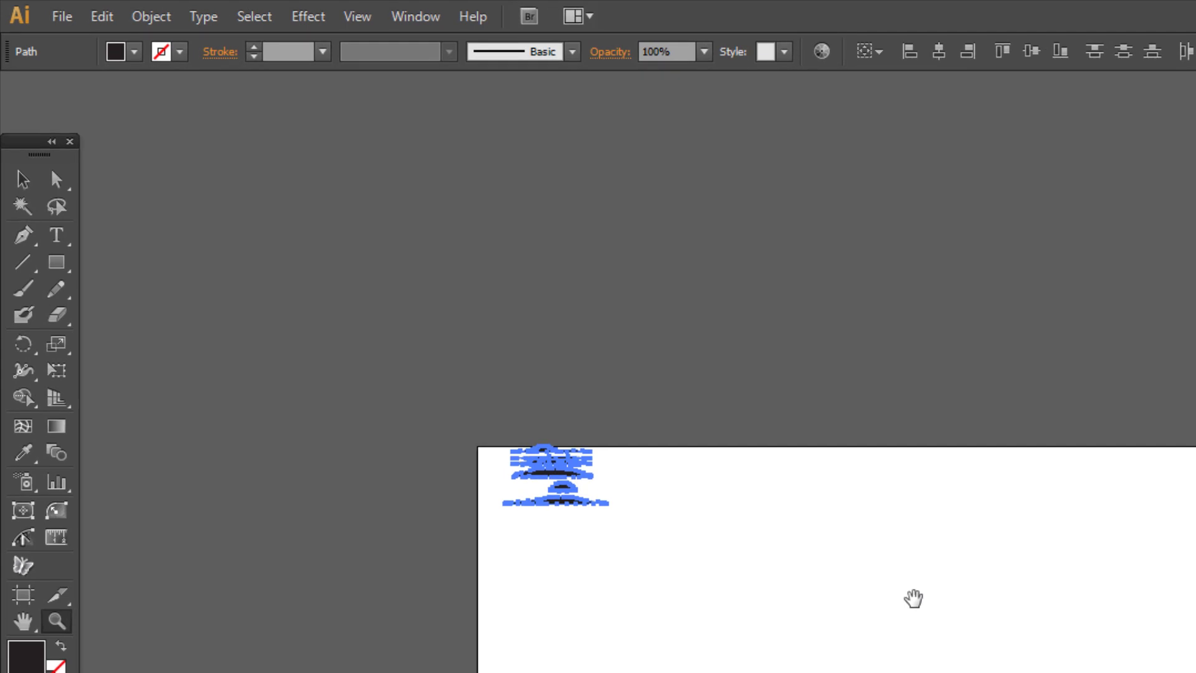
- Add a Transform effect that repeats the bark-mark cluster 10 times, 110 px apart horizontally
{"action": "left_click", "coordinate": [305, 25]}
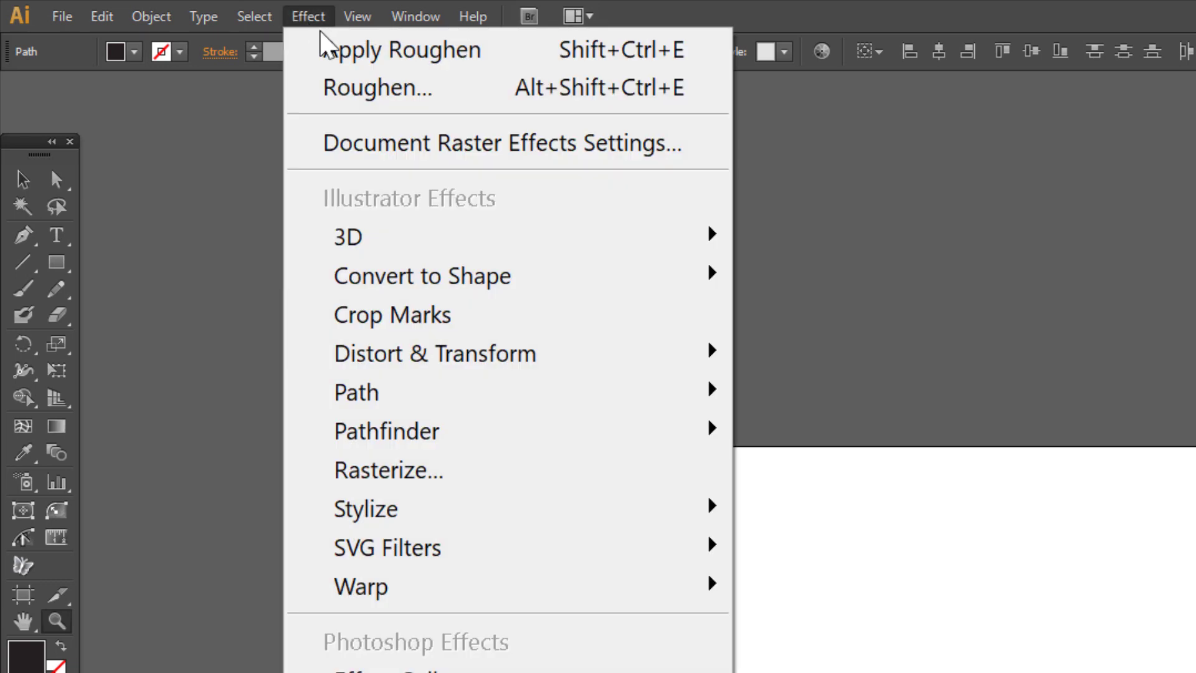
{"action": "mouse_move", "coordinate": [490, 359]}
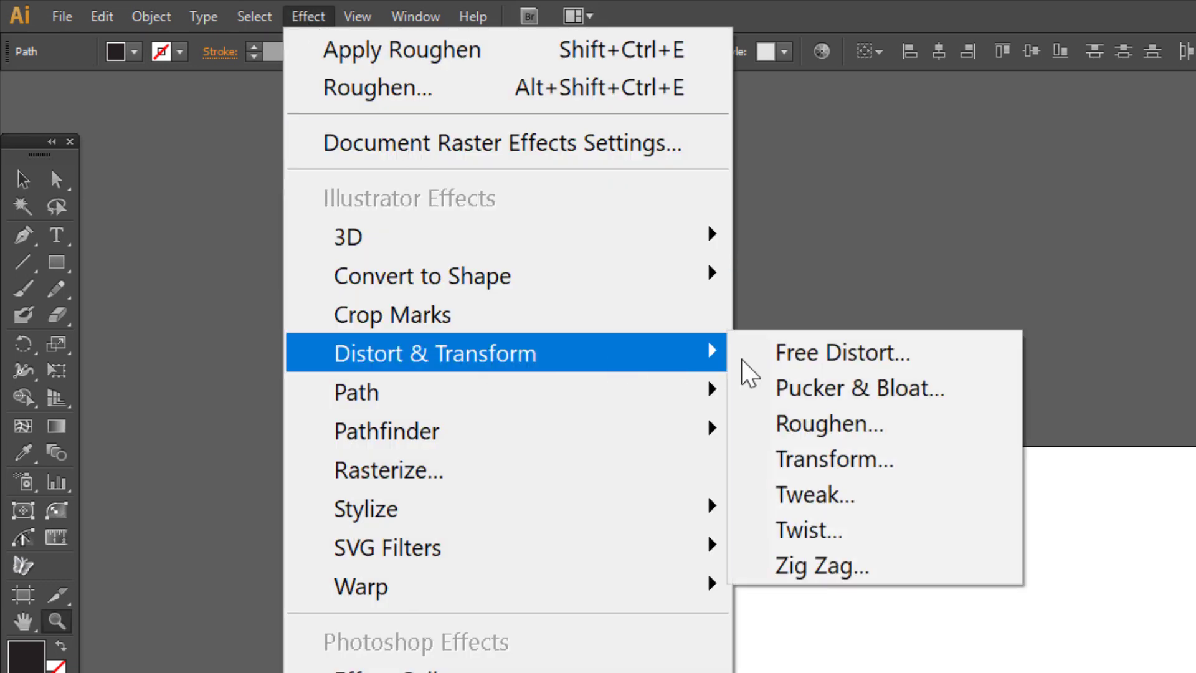
{"action": "left_click", "coordinate": [861, 468]}
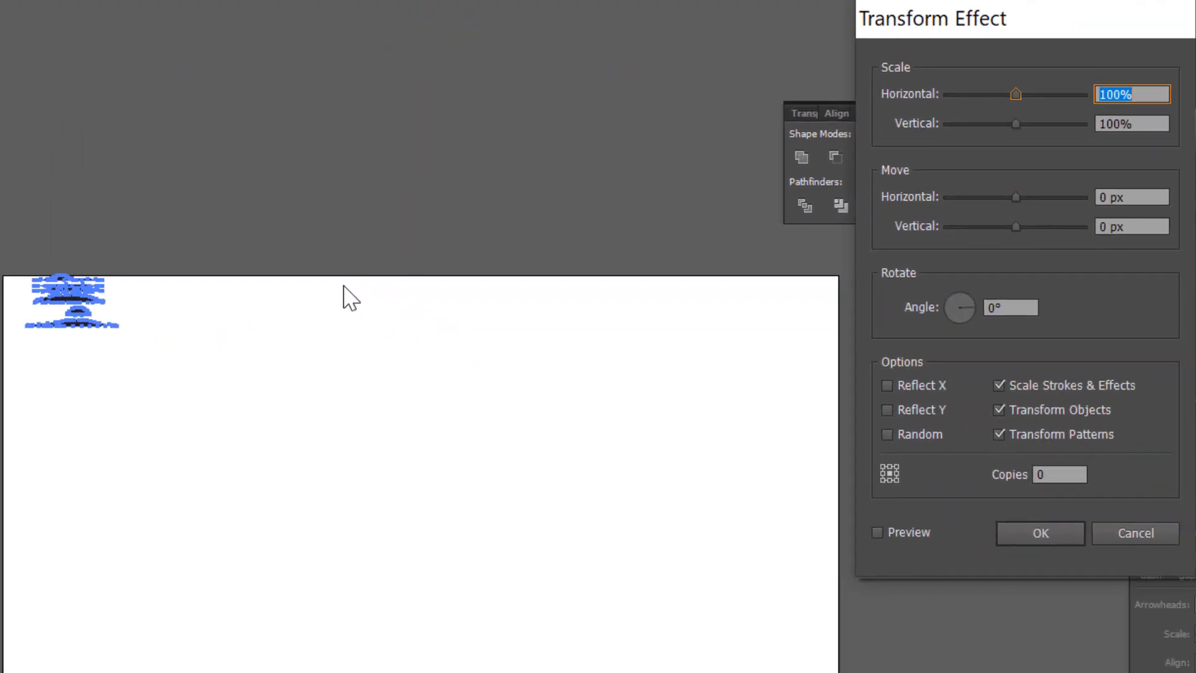
{"action": "left_click", "coordinate": [887, 531]}
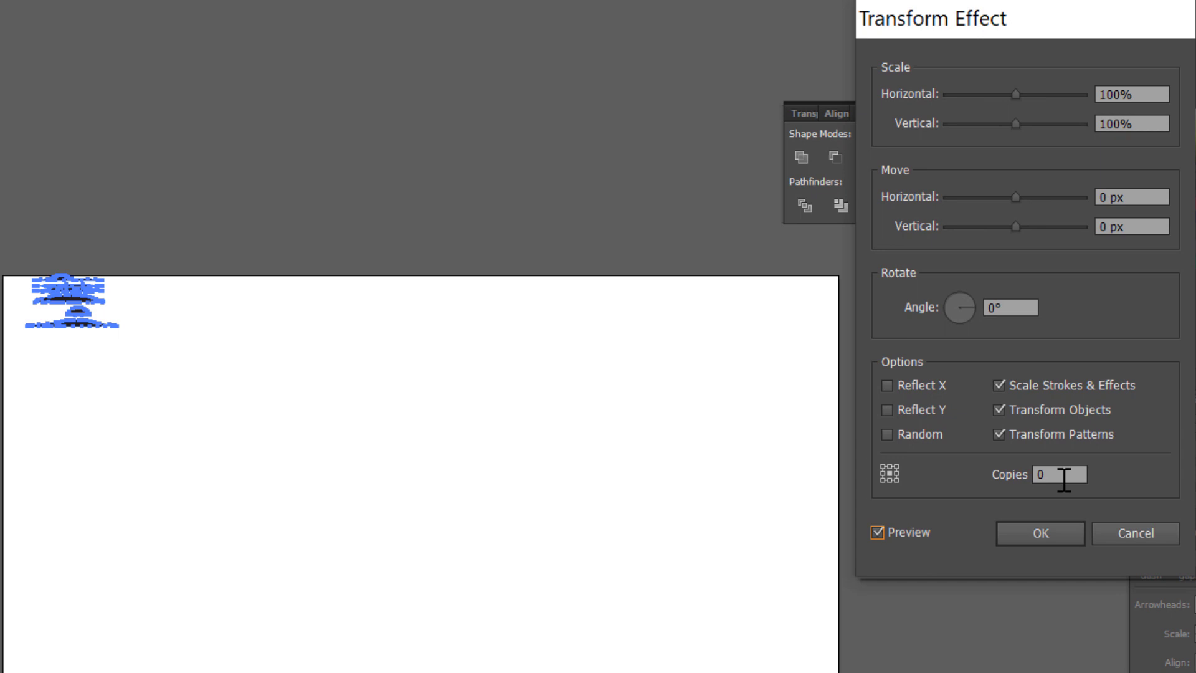
{"action": "left_click", "coordinate": [1064, 475]}
{"action": "type", "text": "10"}
{"action": "mouse_move", "coordinate": [1025, 198]}
{"action": "left_mouse_down"}
{"action": "mouse_move", "coordinate": [1099, 198]}
{"action": "mouse_move", "coordinate": [1032, 198]}
{"action": "left_mouse_up"}
{"action": "type", "text": "110"}
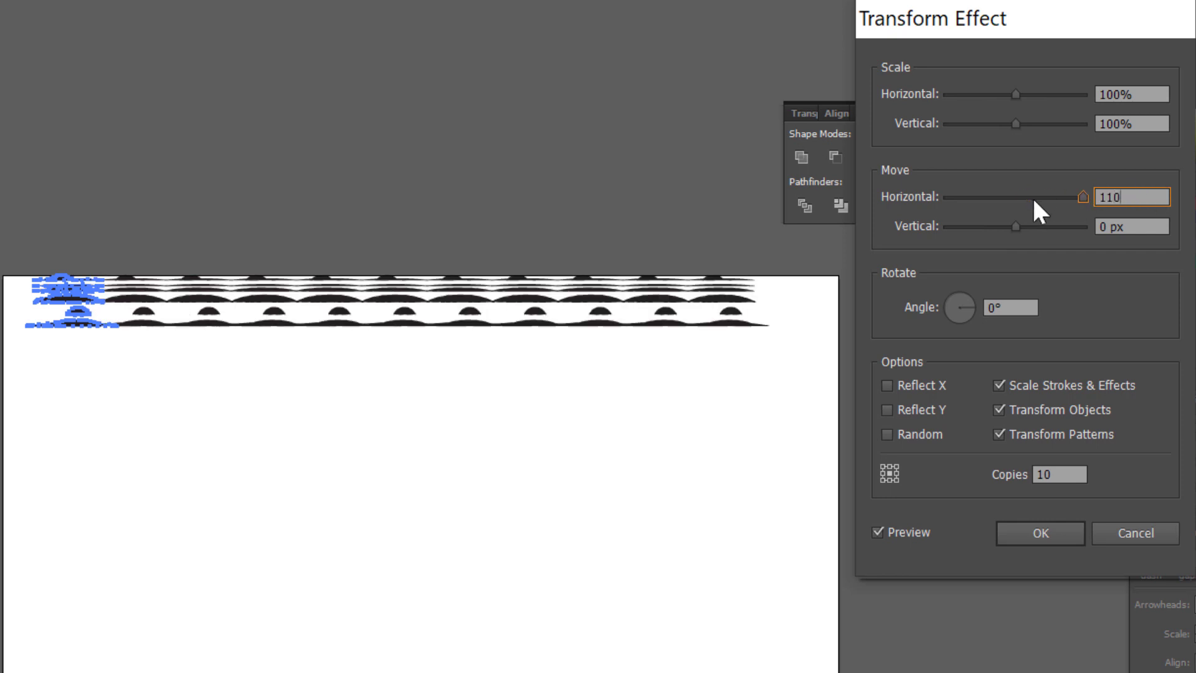
{"action": "key", "text": "Tab"}
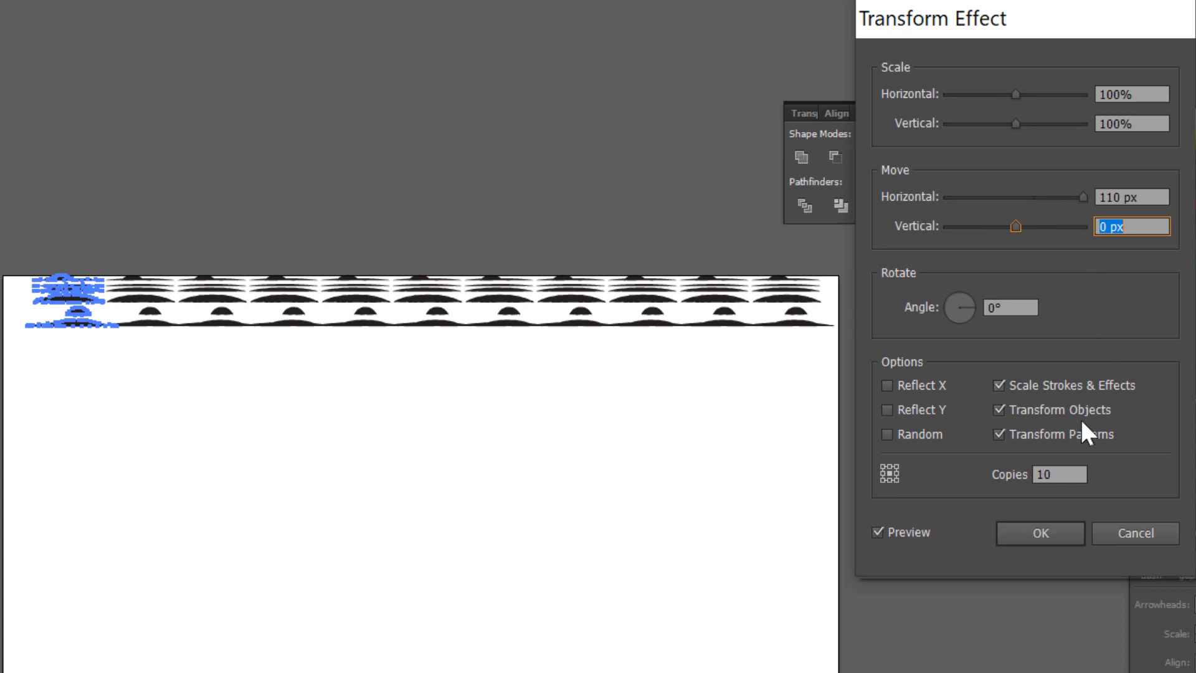
{"action": "left_click", "coordinate": [1040, 536]}
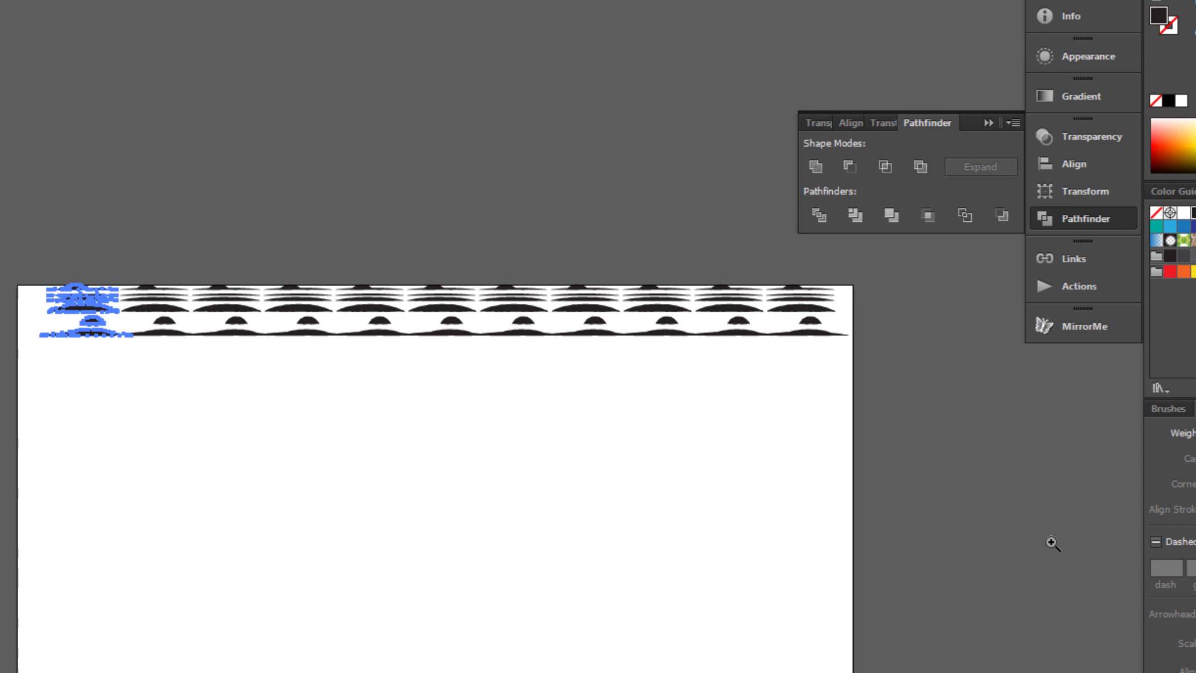
- Add a second Transform effect with 10 copies, 0 px horizontal and 90 px vertical spacing
{"action": "left_click", "coordinate": [32, 13]}
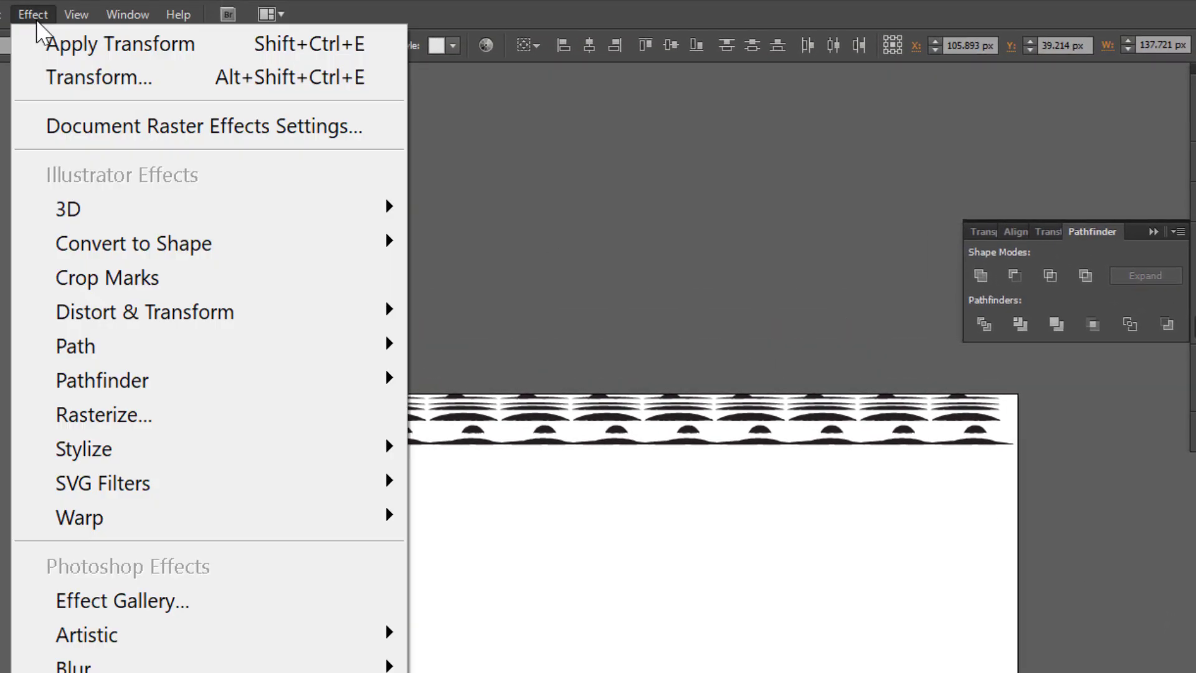
{"action": "left_click", "coordinate": [68, 88]}
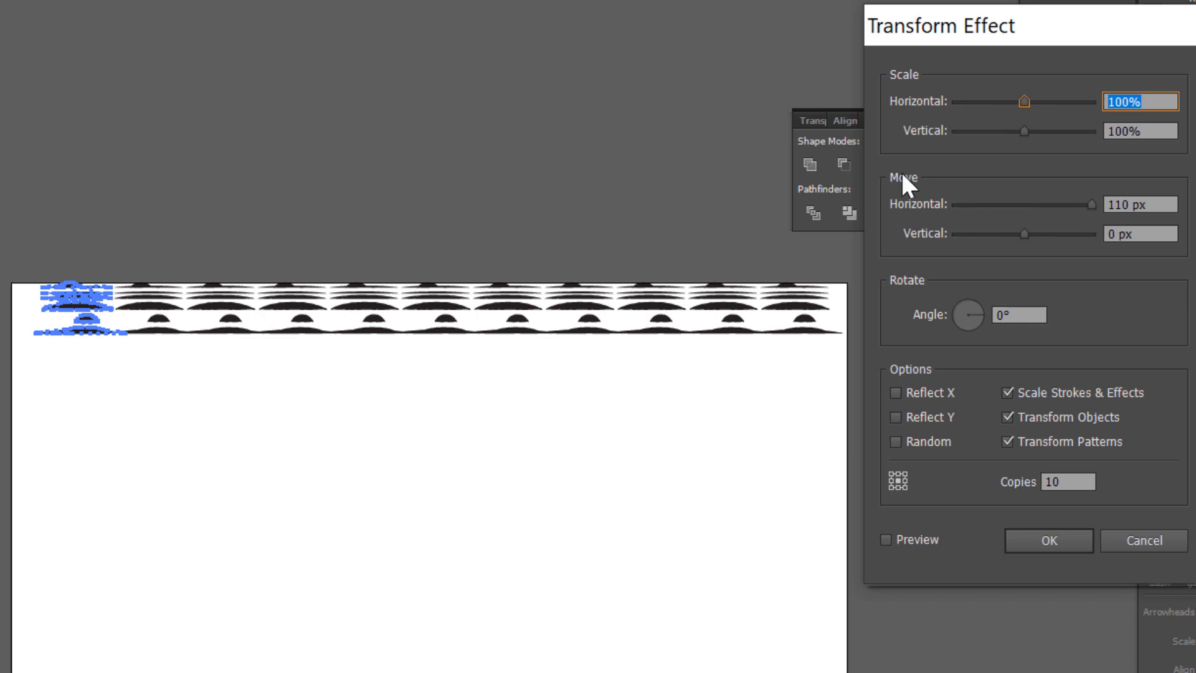
{"action": "key", "text": "Tab"}
{"action": "key", "text": "Tab"}
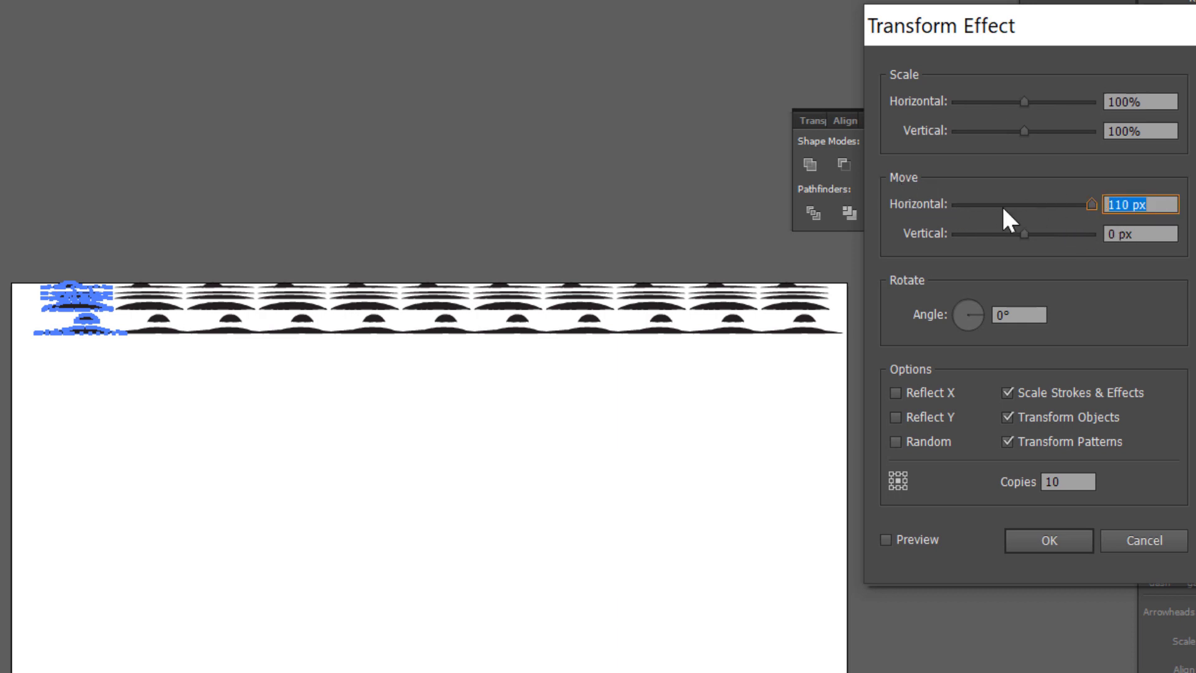
{"action": "type", "text": "0"}
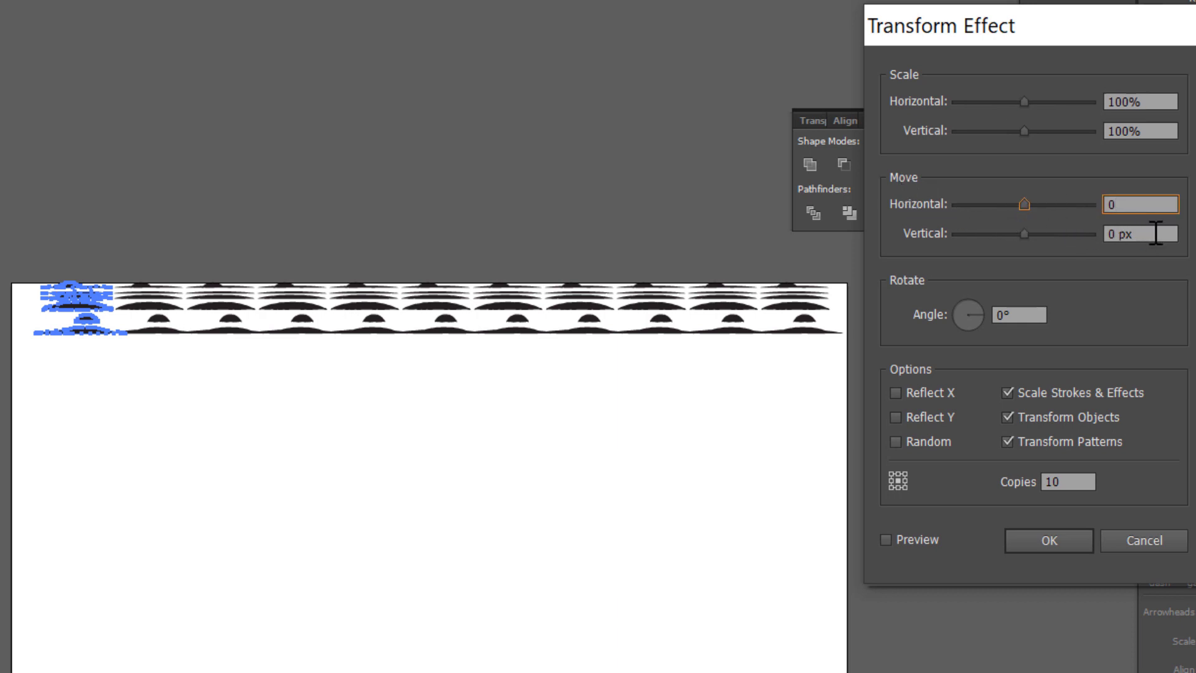
{"action": "left_click", "coordinate": [1154, 232]}
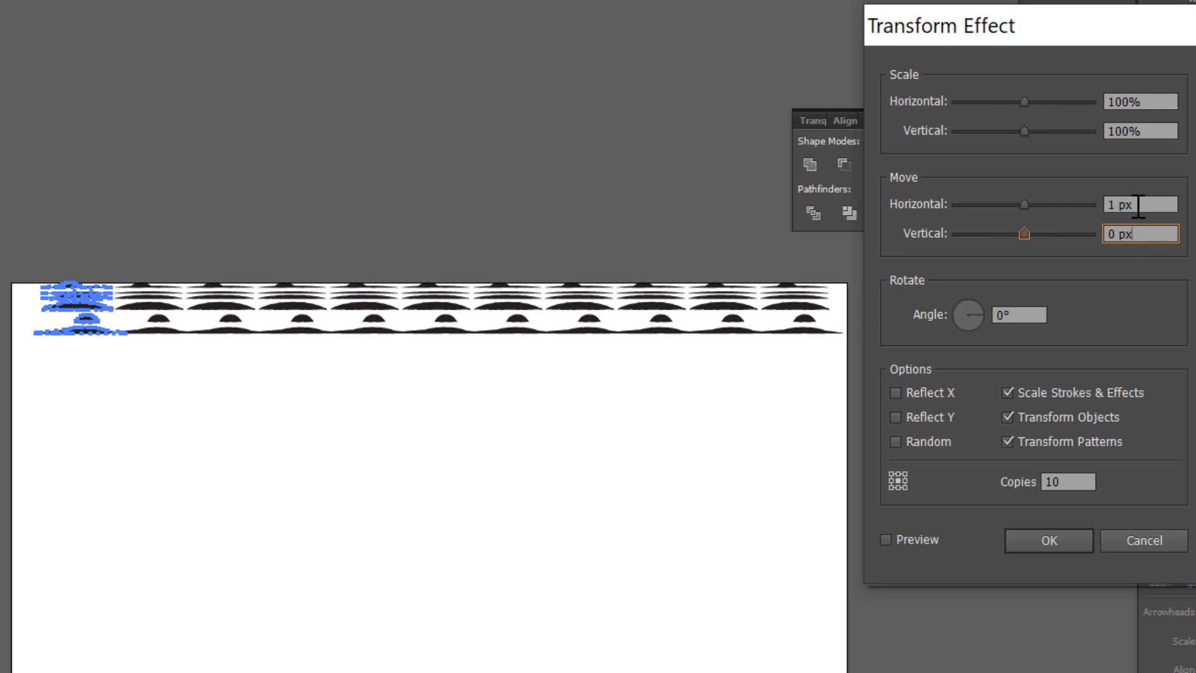
{"action": "key", "text": "Up"}
{"action": "key", "text": "Up"}
{"action": "key", "text": "Up"}
{"action": "key", "text": "Up"}
{"action": "key", "text": "Up"}
{"action": "key", "text": "Up"}
{"action": "key", "text": "Up"}
{"action": "key", "text": "Up"}
{"action": "key", "text": "Up"}
{"action": "key", "text": "Up"}
{"action": "key", "text": "Up"}
{"action": "key", "text": "Up"}
{"action": "key", "text": "Up"}
{"action": "key", "text": "Up"}
{"action": "key", "text": "Up"}
{"action": "key", "text": "Up"}
{"action": "left_click", "coordinate": [885, 539]}
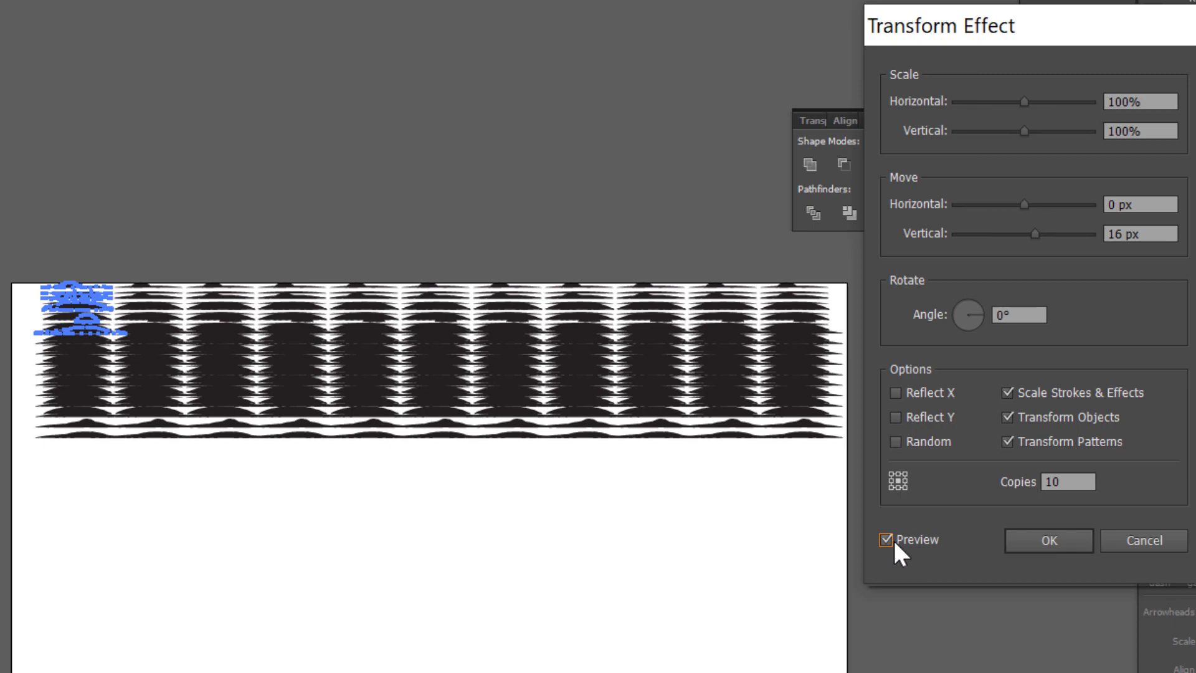
{"action": "scroll", "coordinate": [1131, 237], "scroll_direction": "up", "scroll_amount": 15}
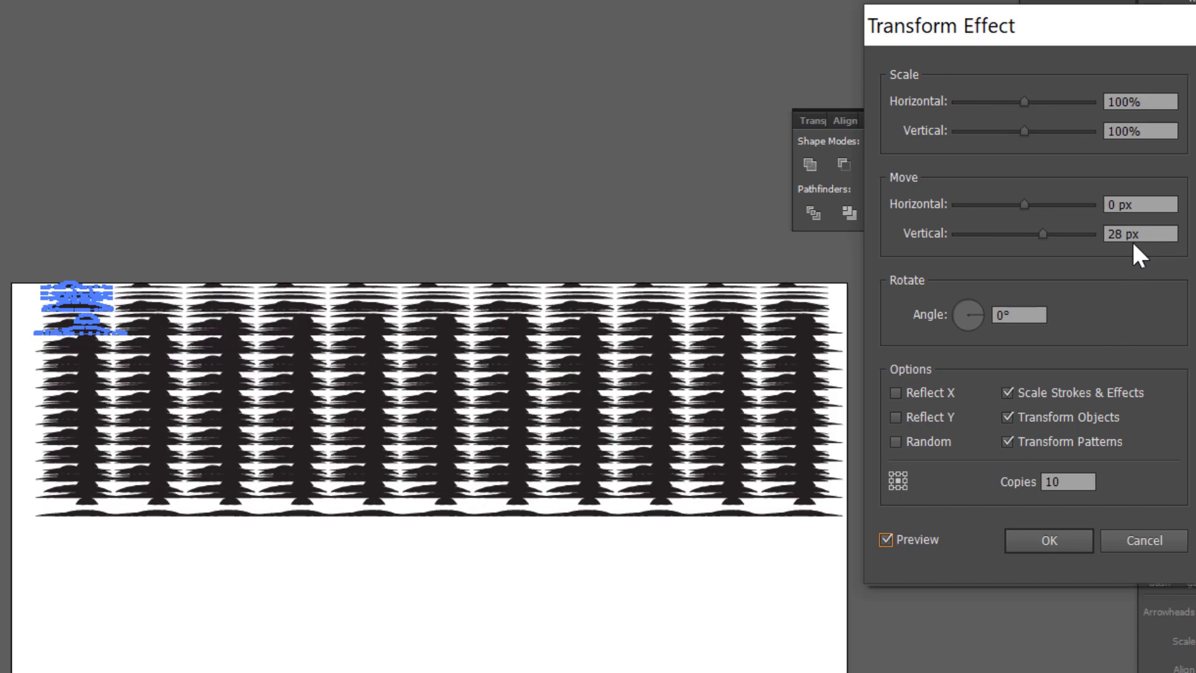
{"action": "scroll", "coordinate": [1143, 237], "scroll_direction": "up", "scroll_amount": 16}
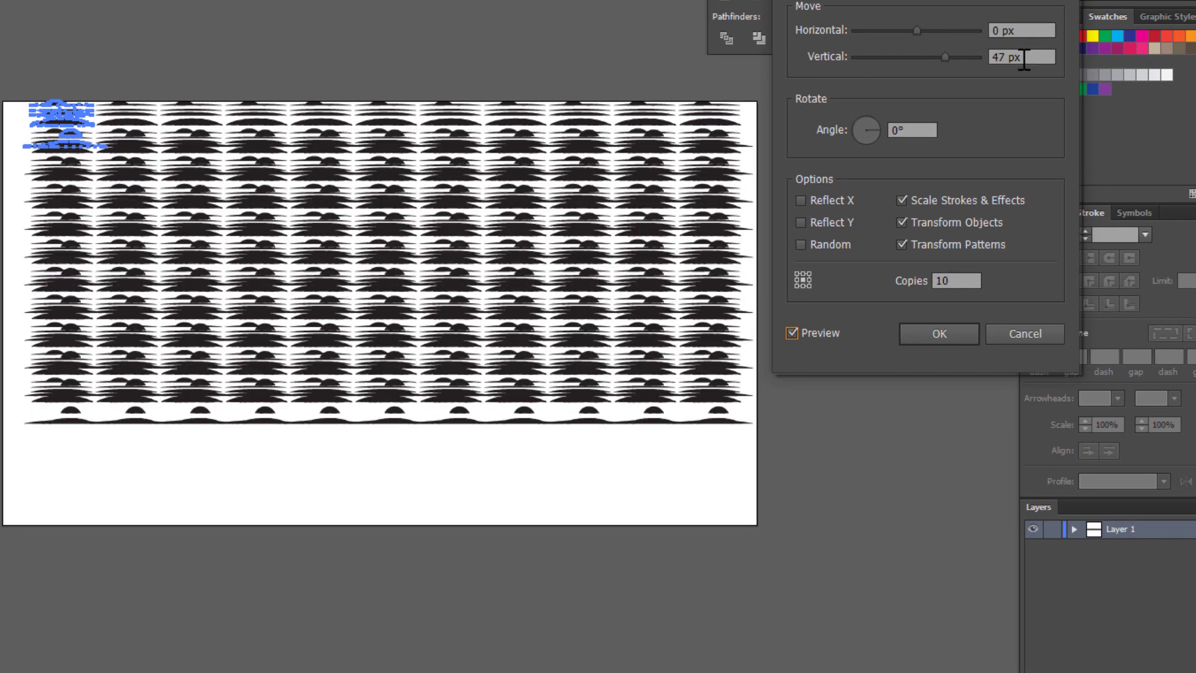
{"action": "scroll", "coordinate": [1023, 57], "scroll_direction": "up", "scroll_amount": 20}
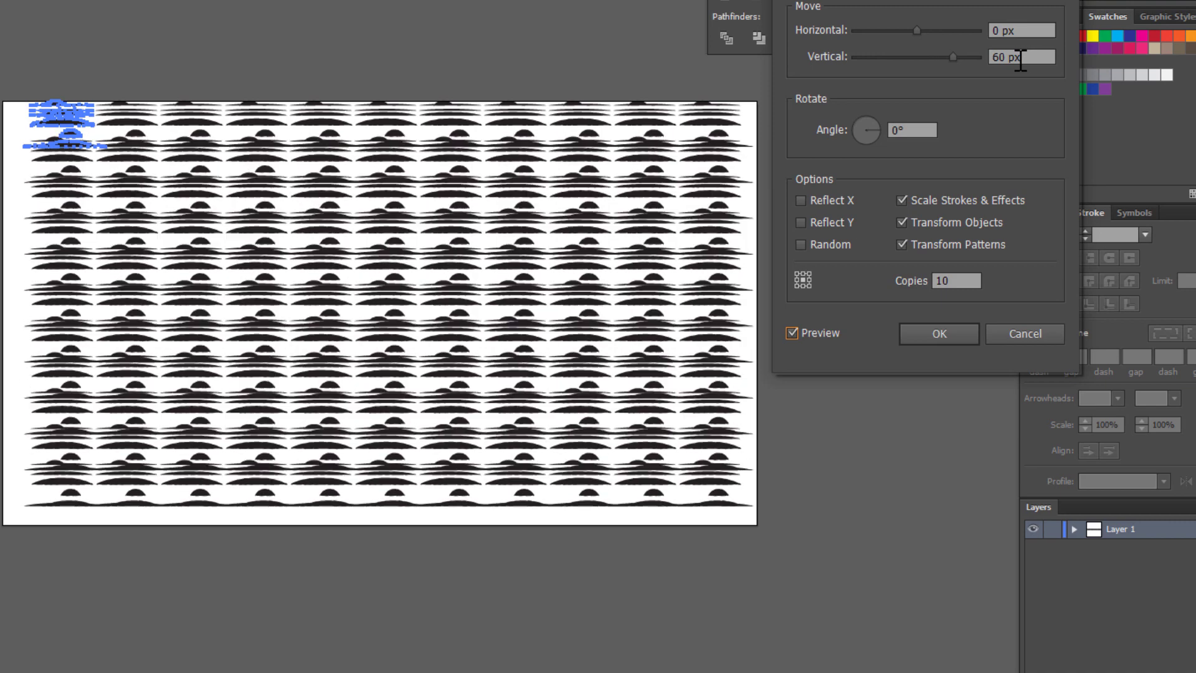
{"action": "scroll", "coordinate": [1016, 61], "scroll_direction": "up", "scroll_amount": 15}
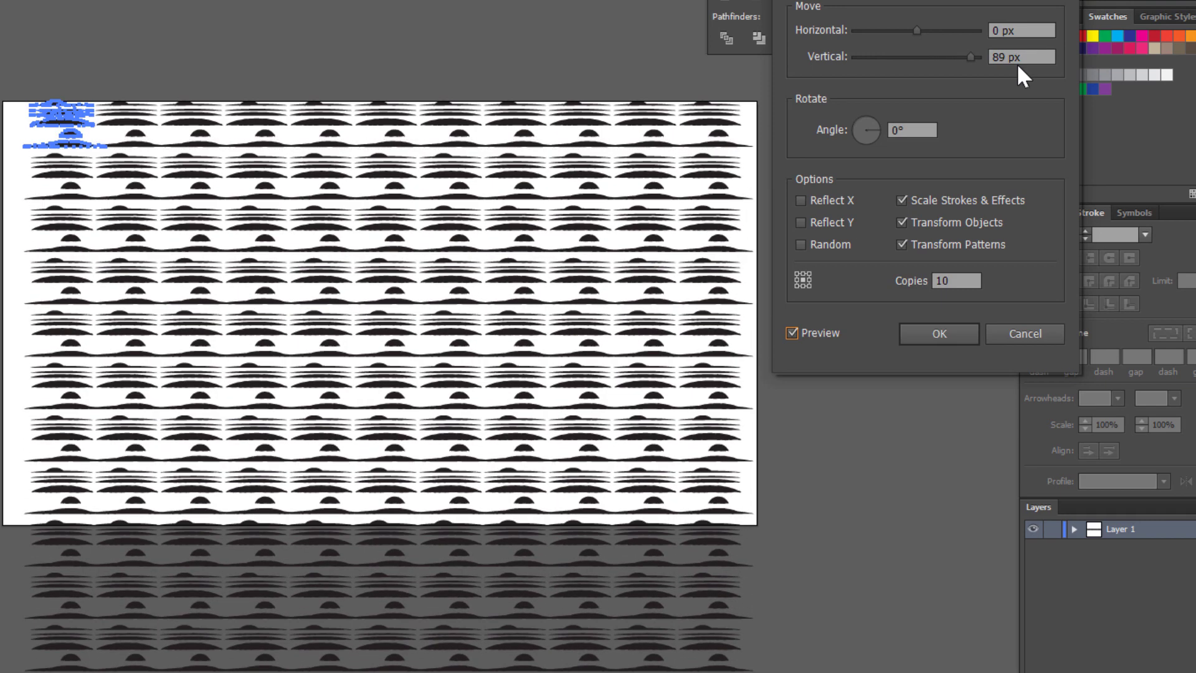
{"action": "scroll", "coordinate": [1024, 77], "scroll_direction": "up", "scroll_amount": 1}
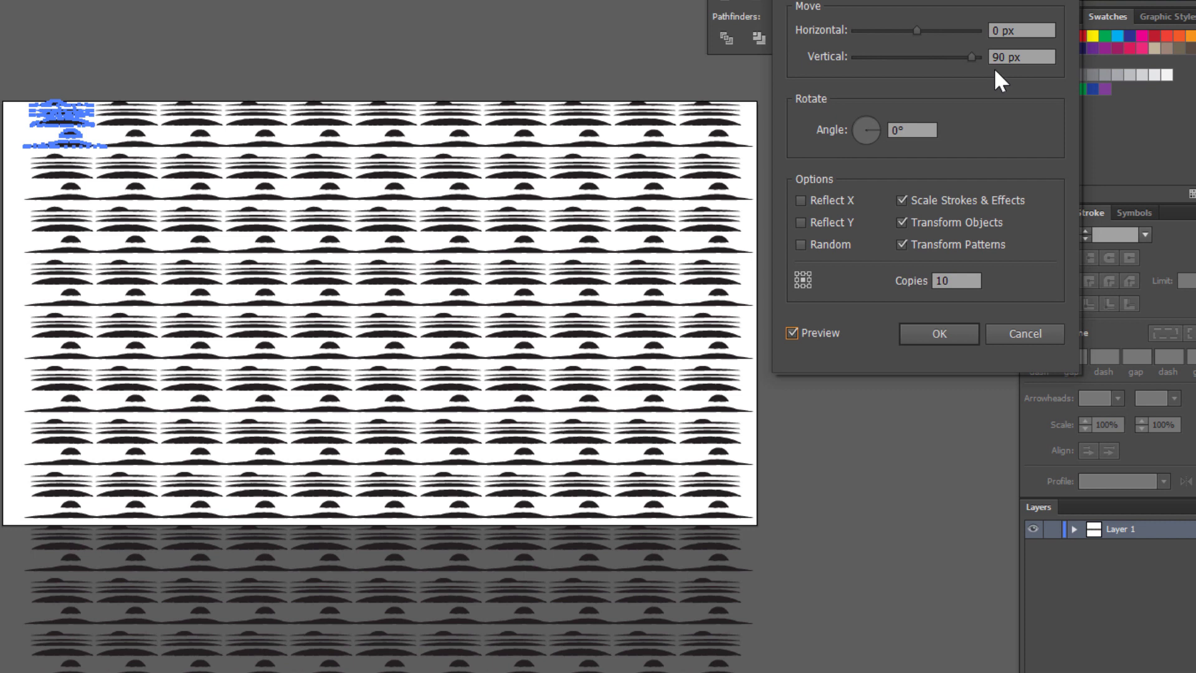
{"action": "left_click", "coordinate": [935, 334]}
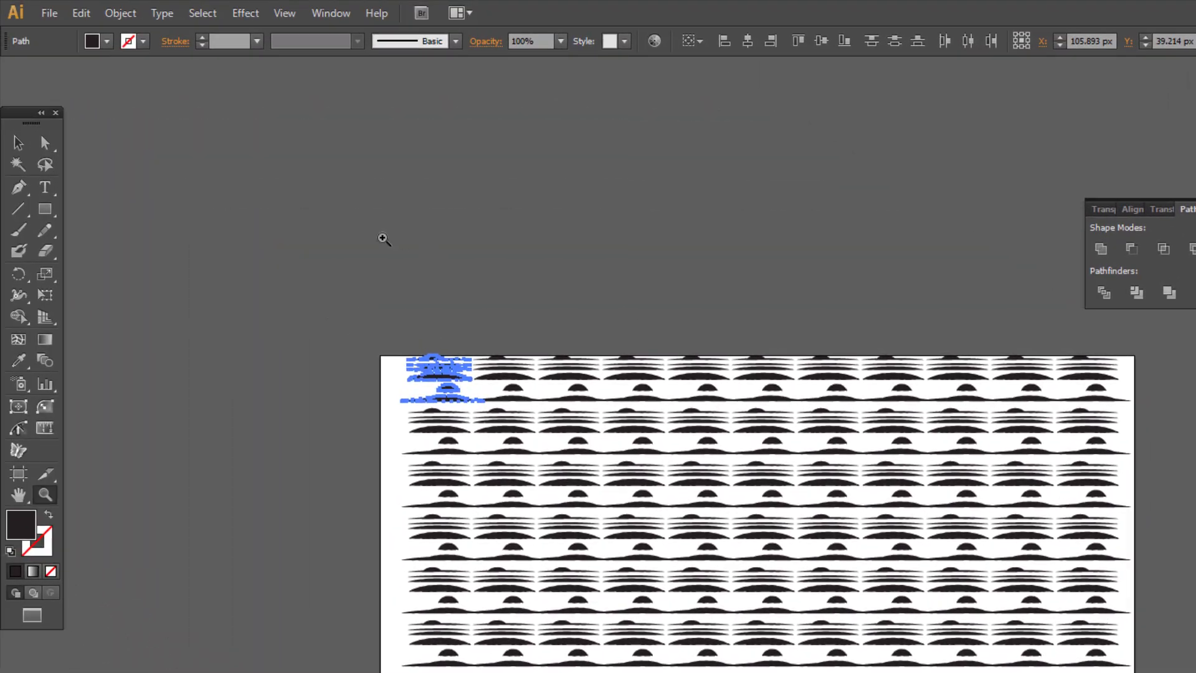
- Ungroup the tiled bark marks and check that a single mark now selects on its own
{"action": "left_click", "coordinate": [120, 14]}
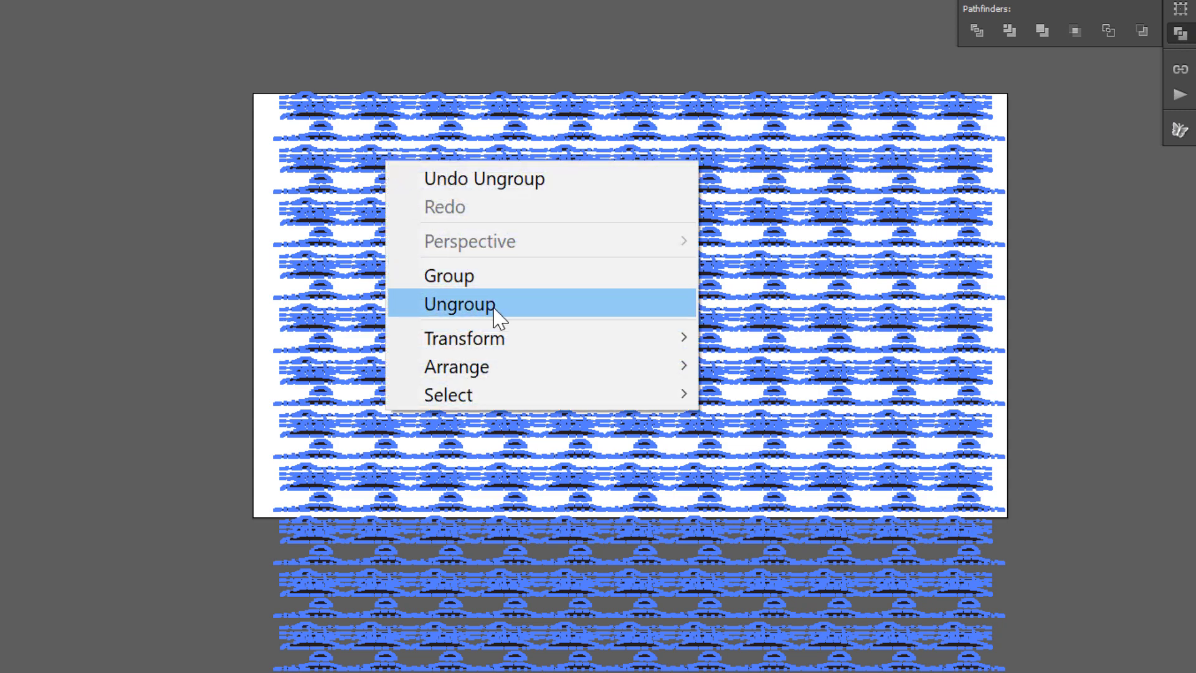
{"action": "left_click", "coordinate": [472, 306]}
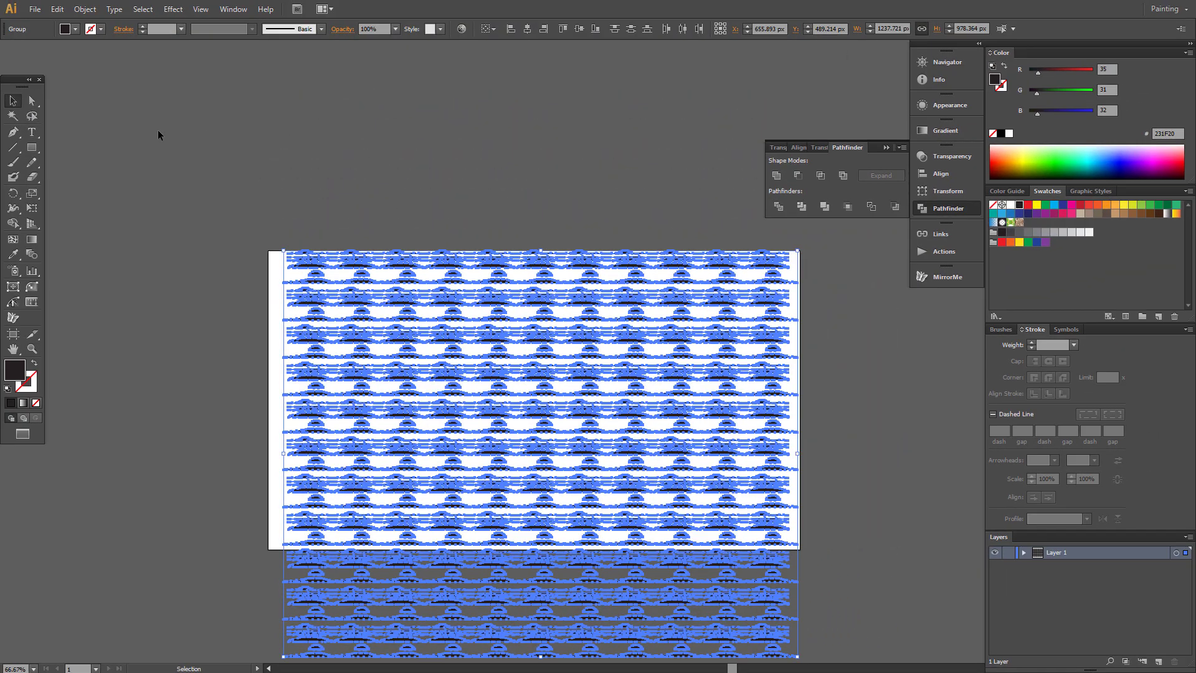
{"action": "key", "text": "ctrl+shift+a"}
{"action": "left_click", "coordinate": [367, 294]}
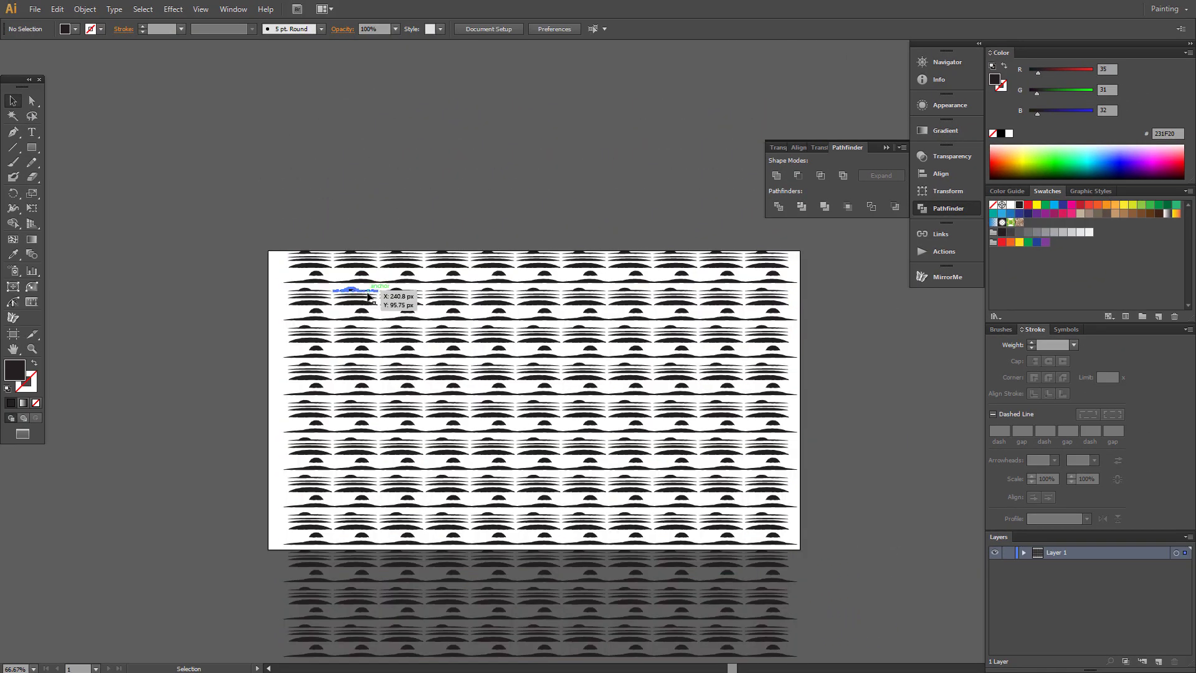
{"action": "left_click", "coordinate": [431, 164]}
- Marquee-select all of the separated bark-mark shapes
{"action": "scroll", "coordinate": [408, 184], "scroll_direction": "down", "scroll_amount": 3}
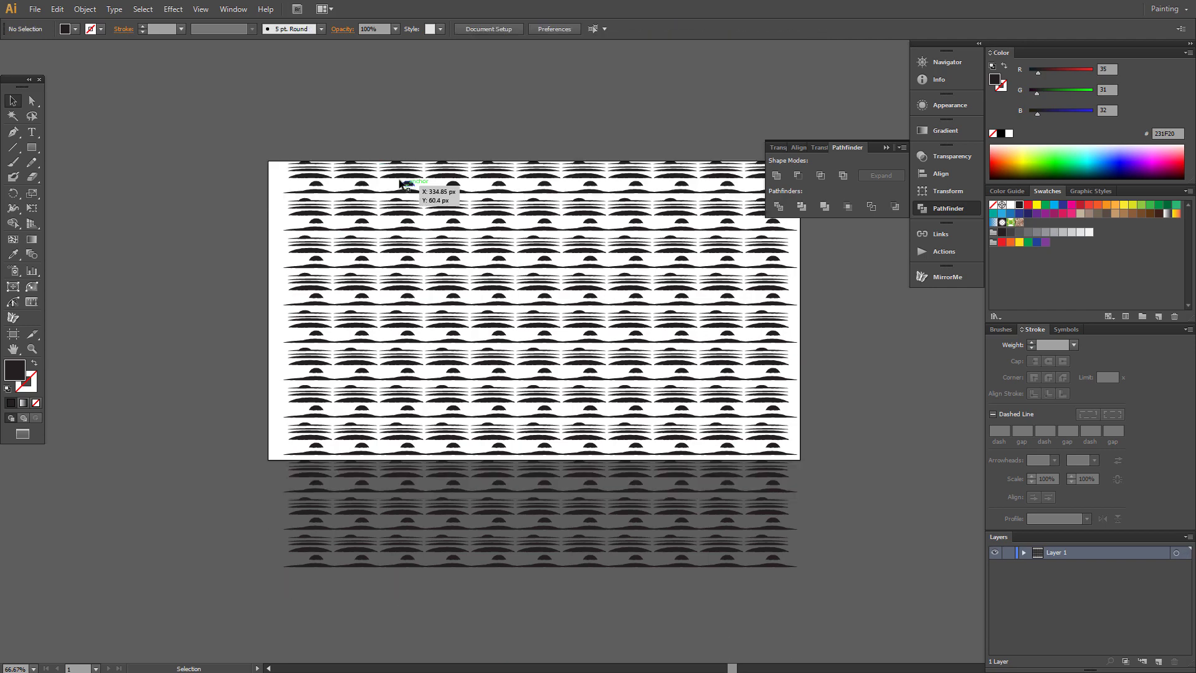
{"action": "left_click_drag", "start_coordinate": [215, 112], "coordinate": [876, 570]}
{"action": "left_click_drag", "start_coordinate": [870, 612], "coordinate": [871, 613]}
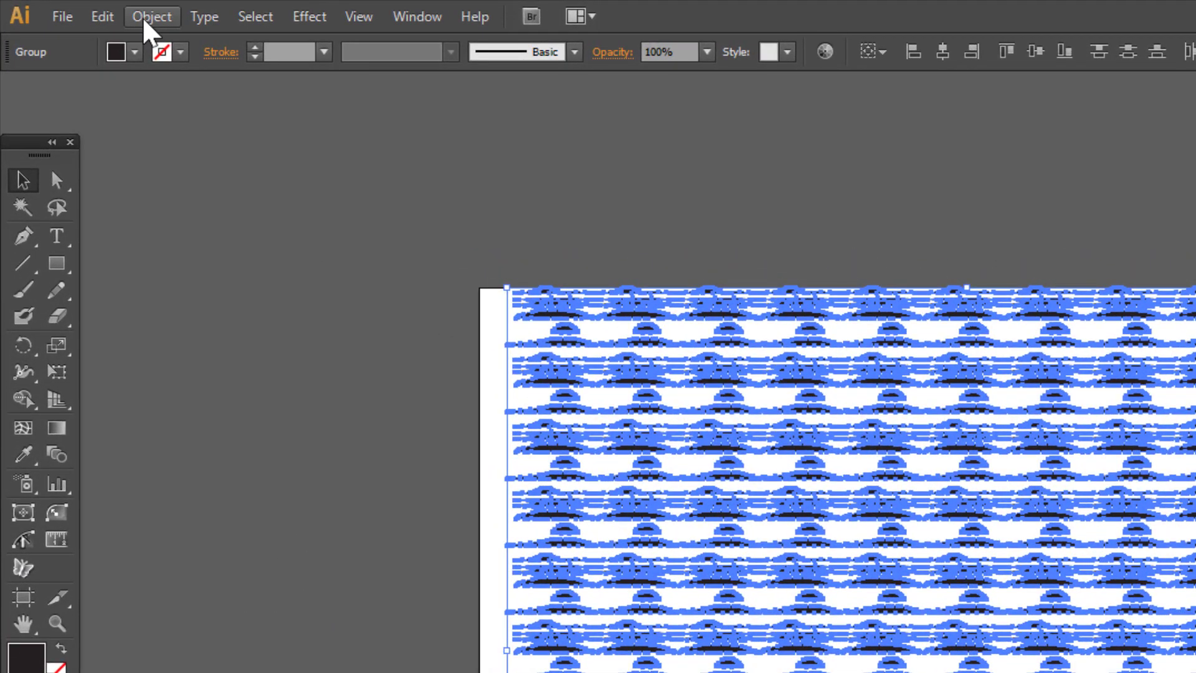
{"action": "left_click", "coordinate": [85, 9]}
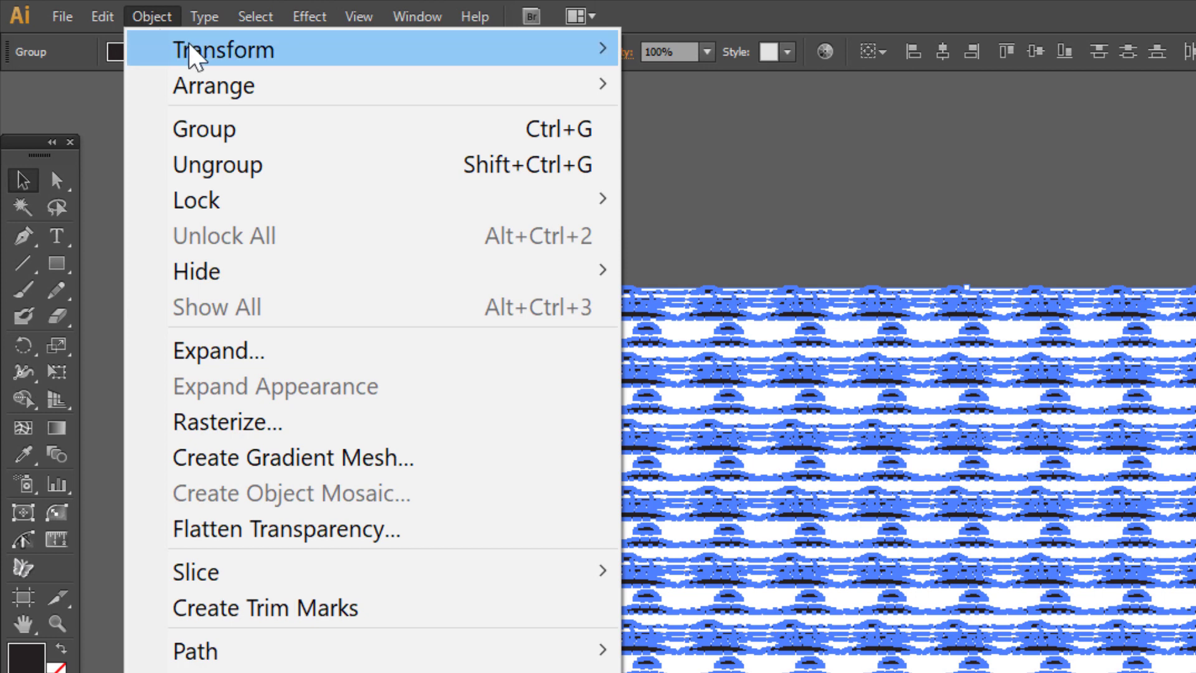
- In Transform Each, set horizontal and vertical scale to 5% with preview on
{"action": "mouse_move", "coordinate": [190, 51]}
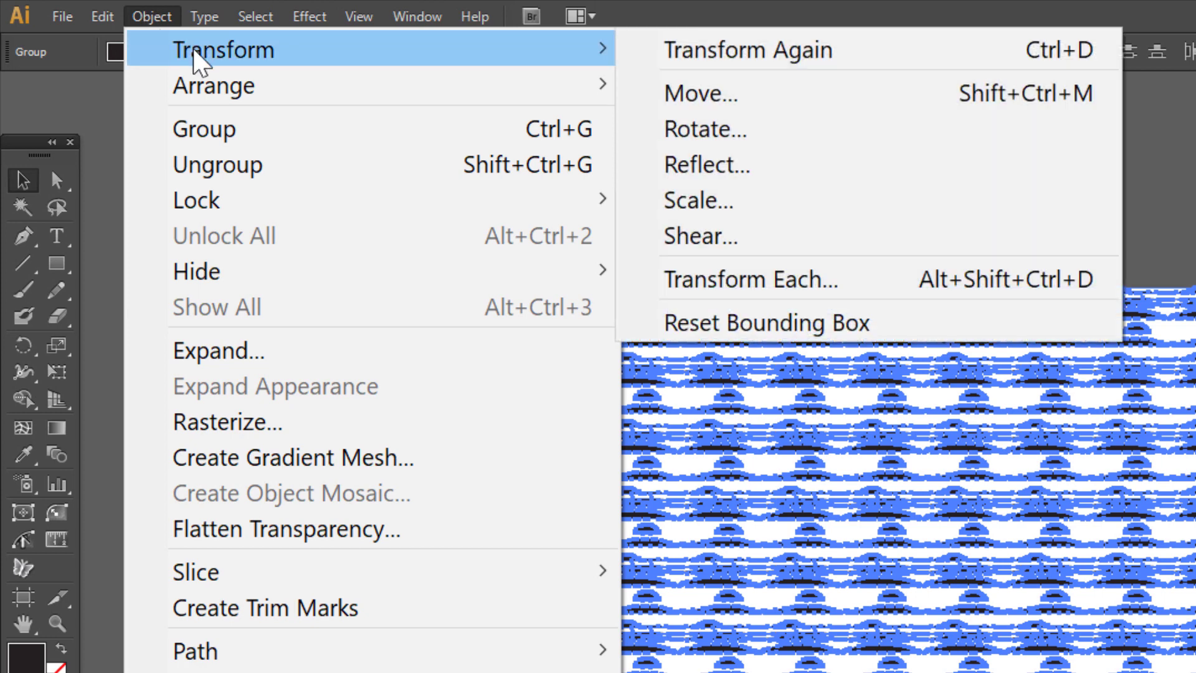
{"action": "left_click", "coordinate": [791, 283]}
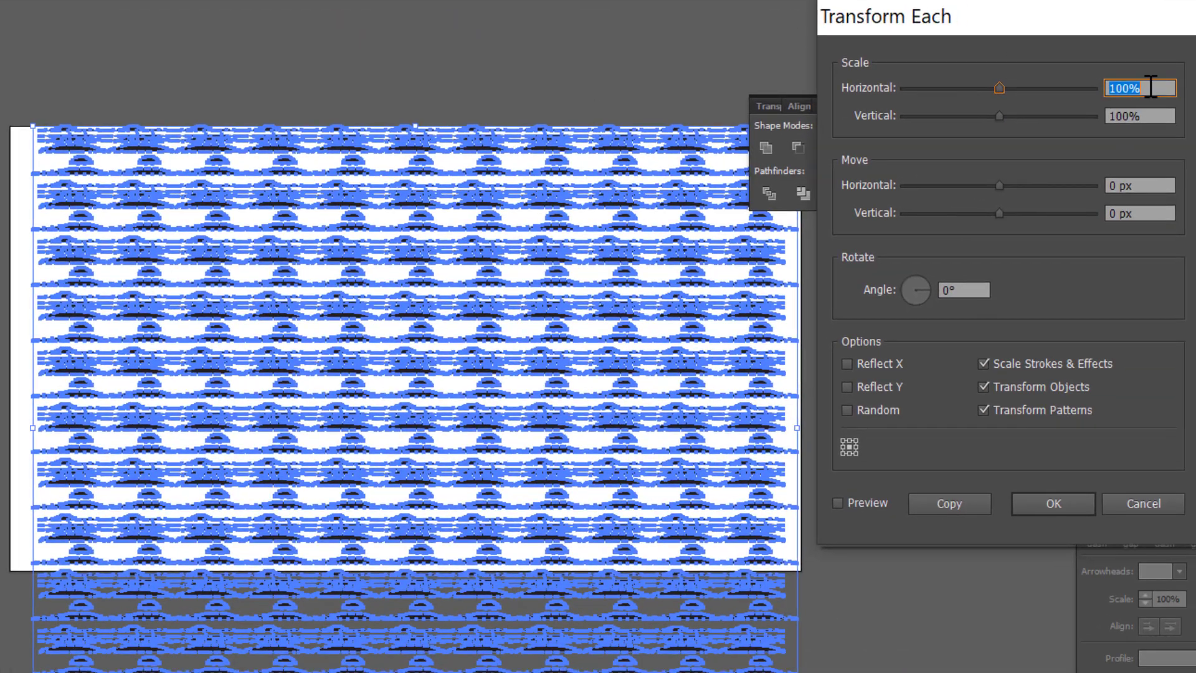
{"action": "type", "text": "5"}
{"action": "key", "text": "Tab"}
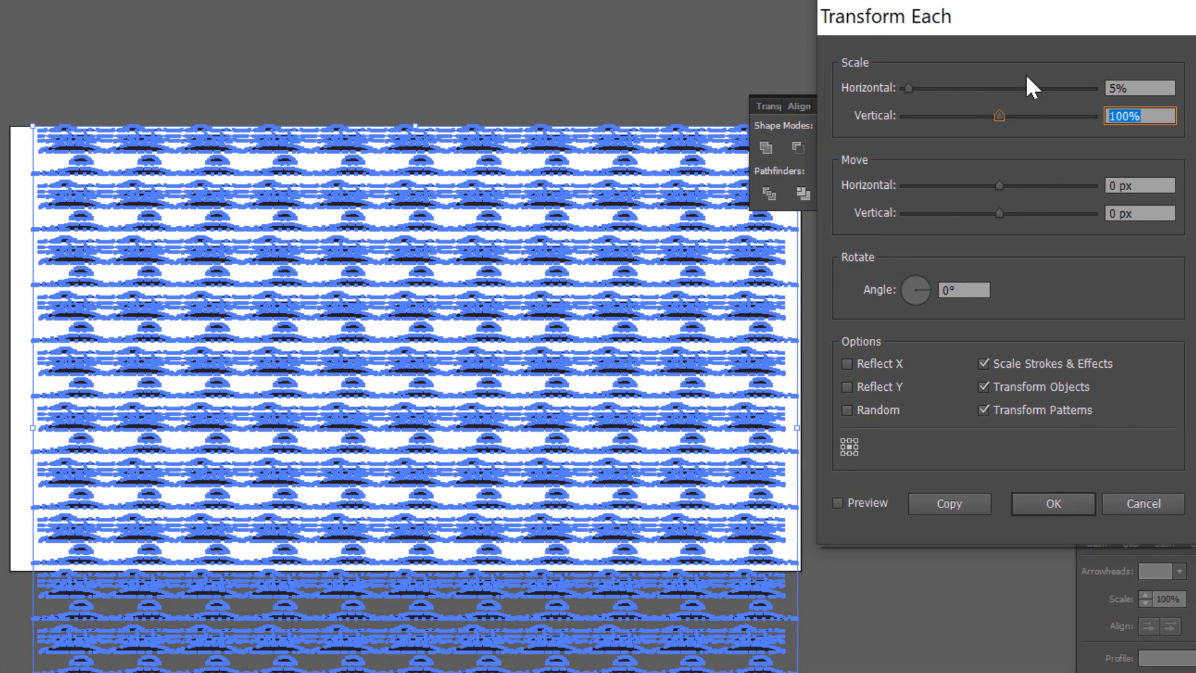
{"action": "type", "text": "5"}
{"action": "key", "text": "Tab"}
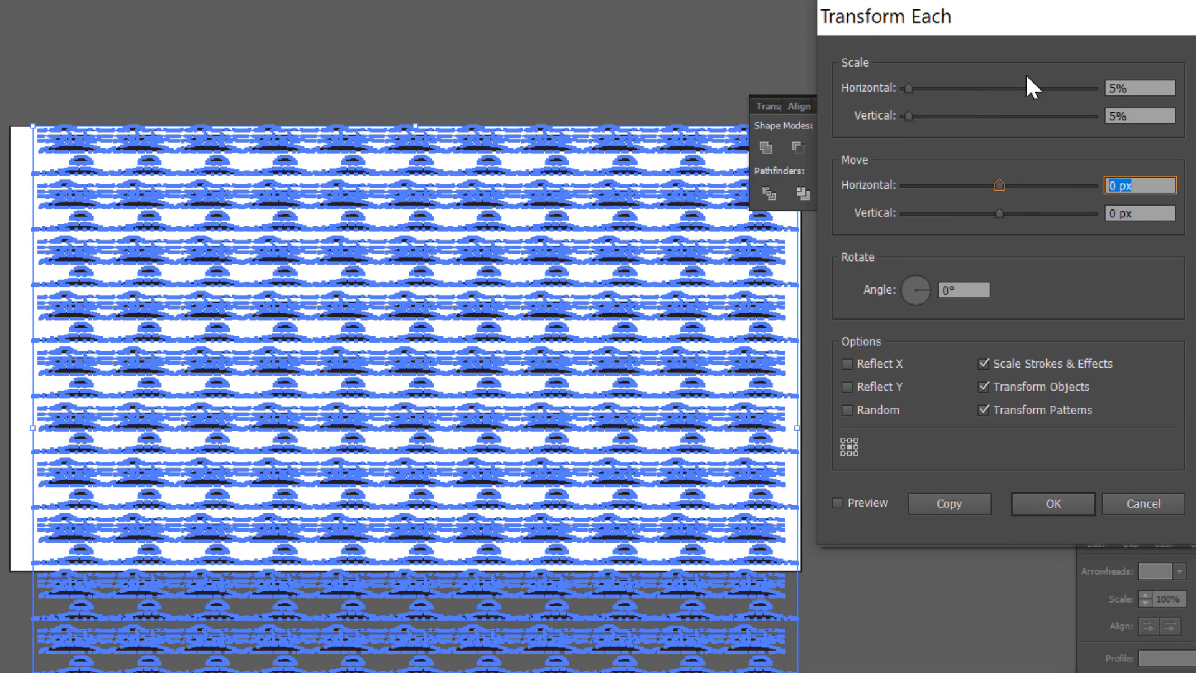
{"action": "left_click", "coordinate": [837, 503]}
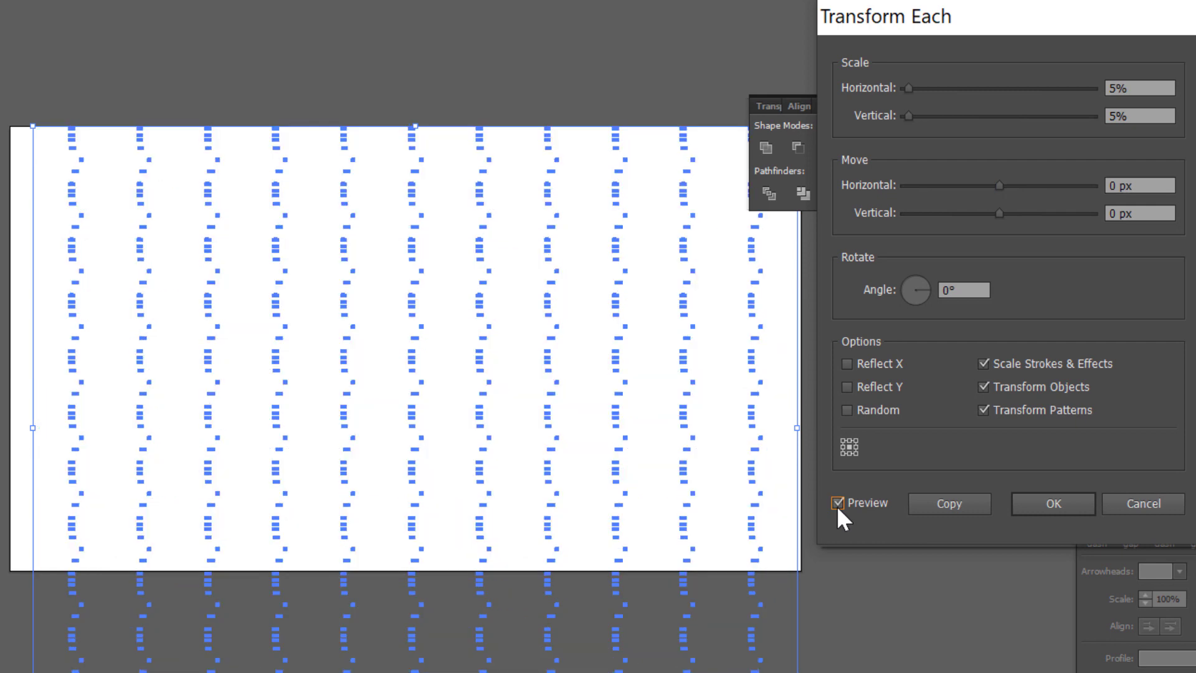
- Enable Random and set horizontal and vertical moves to 100 px
{"action": "left_click", "coordinate": [846, 409]}
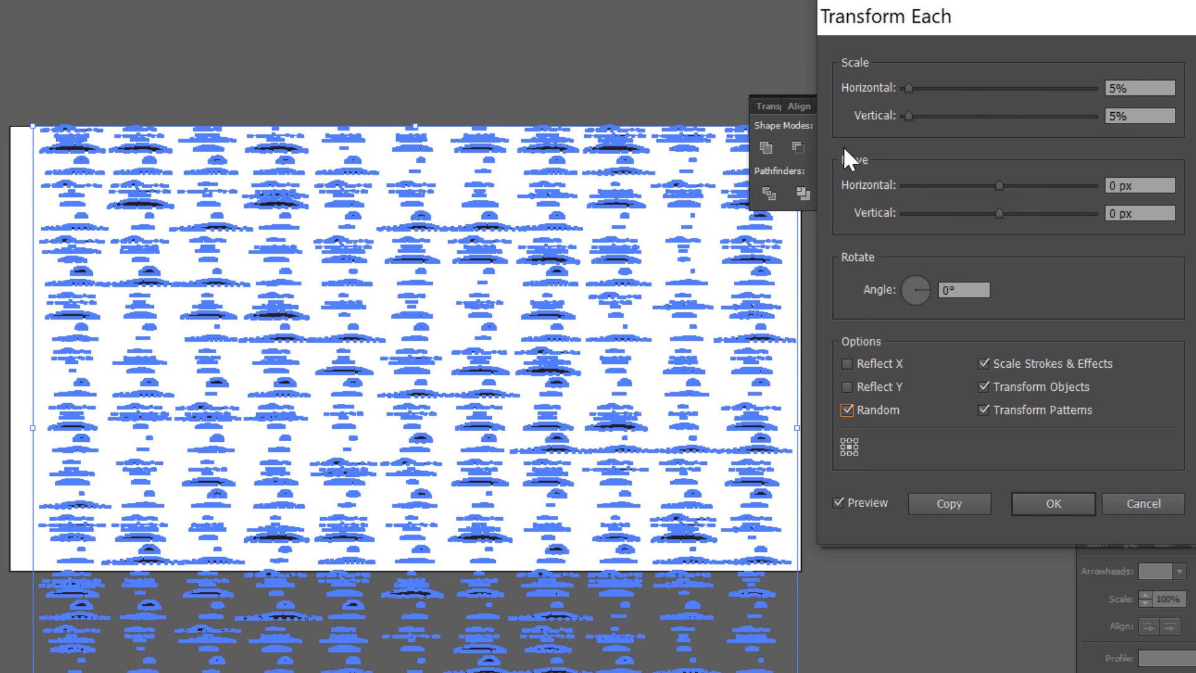
{"action": "double_click", "coordinate": [1152, 185]}
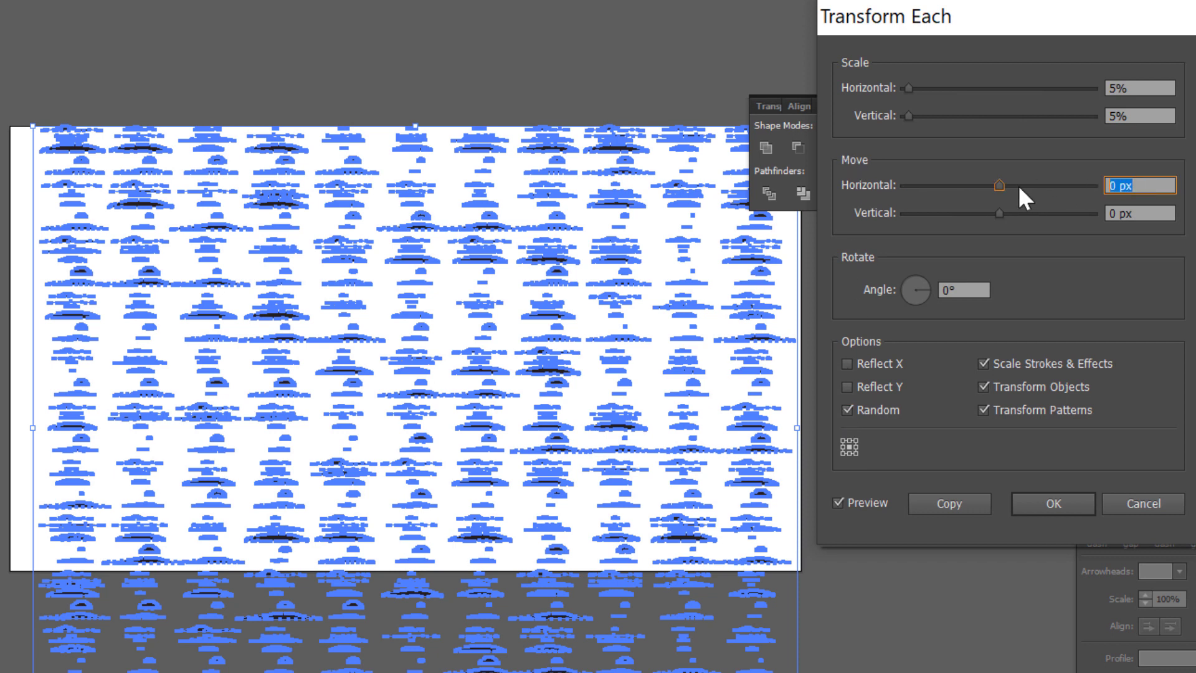
{"action": "type", "text": "100"}
{"action": "key", "text": "Tab"}
{"action": "type", "text": "100"}
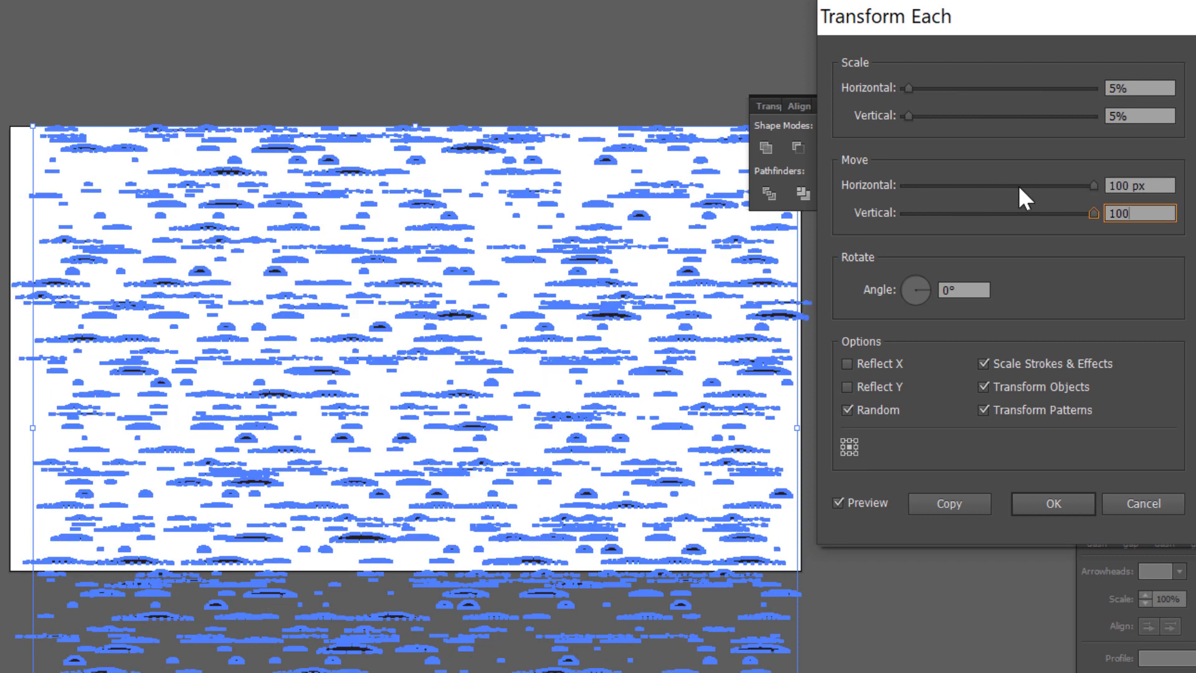
{"action": "key", "text": "Tab"}
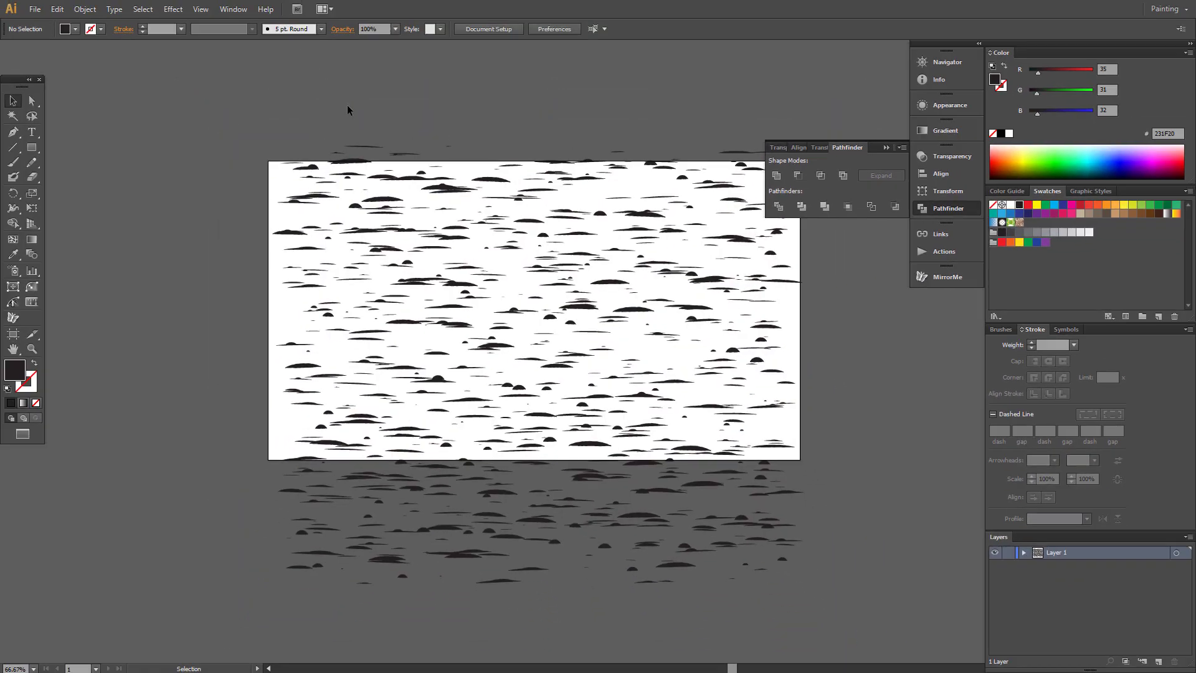
- Zoom in to inspect the bark marks, then zoom out and pan to the whole artboard
{"action": "left_click", "coordinate": [37, 349]}
{"action": "left_click_drag", "start_coordinate": [318, 172], "coordinate": [719, 448]}
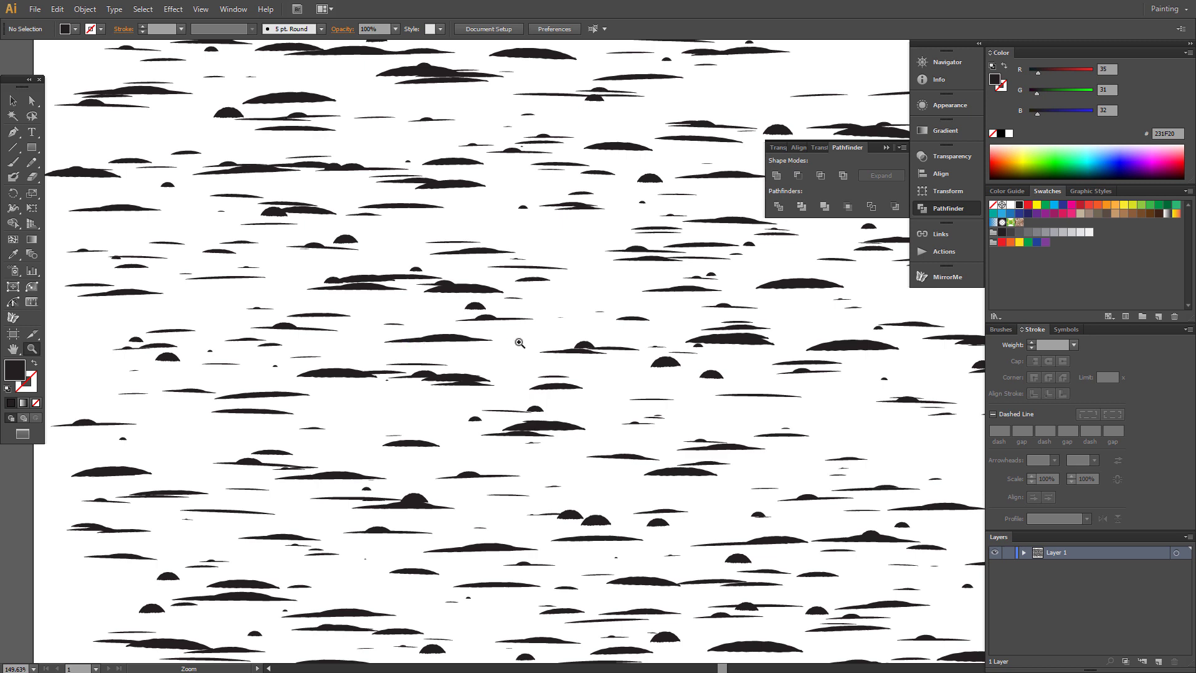
{"action": "key", "text": "ctrl+1"}
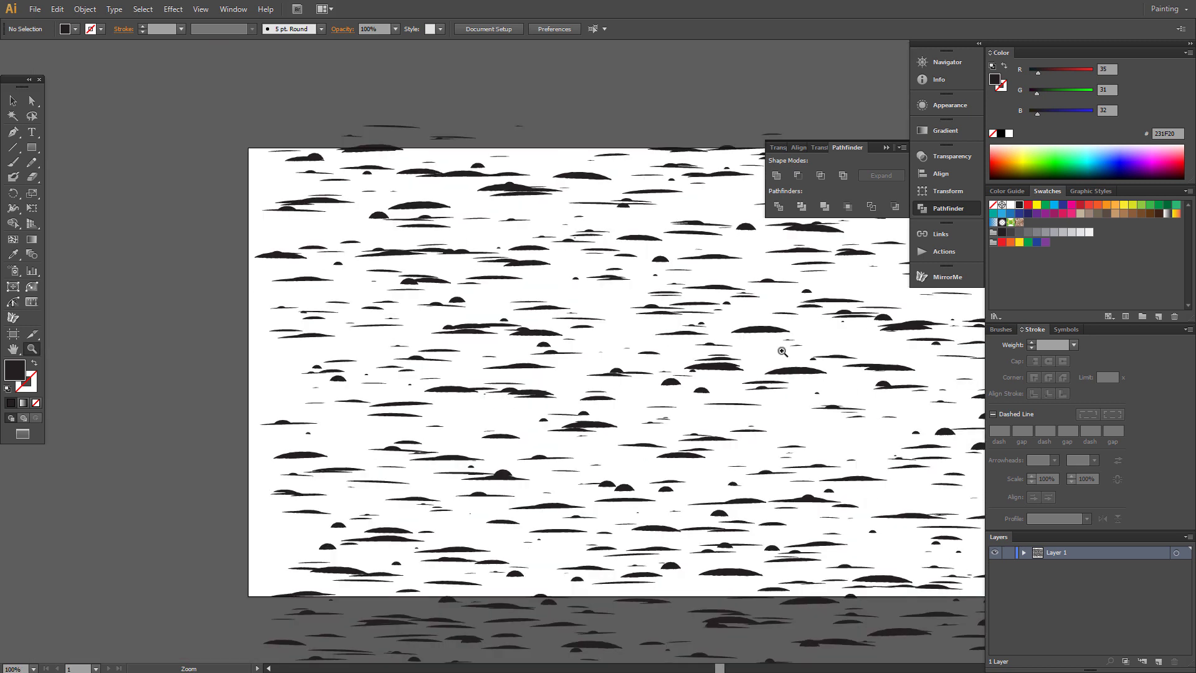
{"action": "left_click_drag", "start_coordinate": [775, 349], "coordinate": [598, 306]}
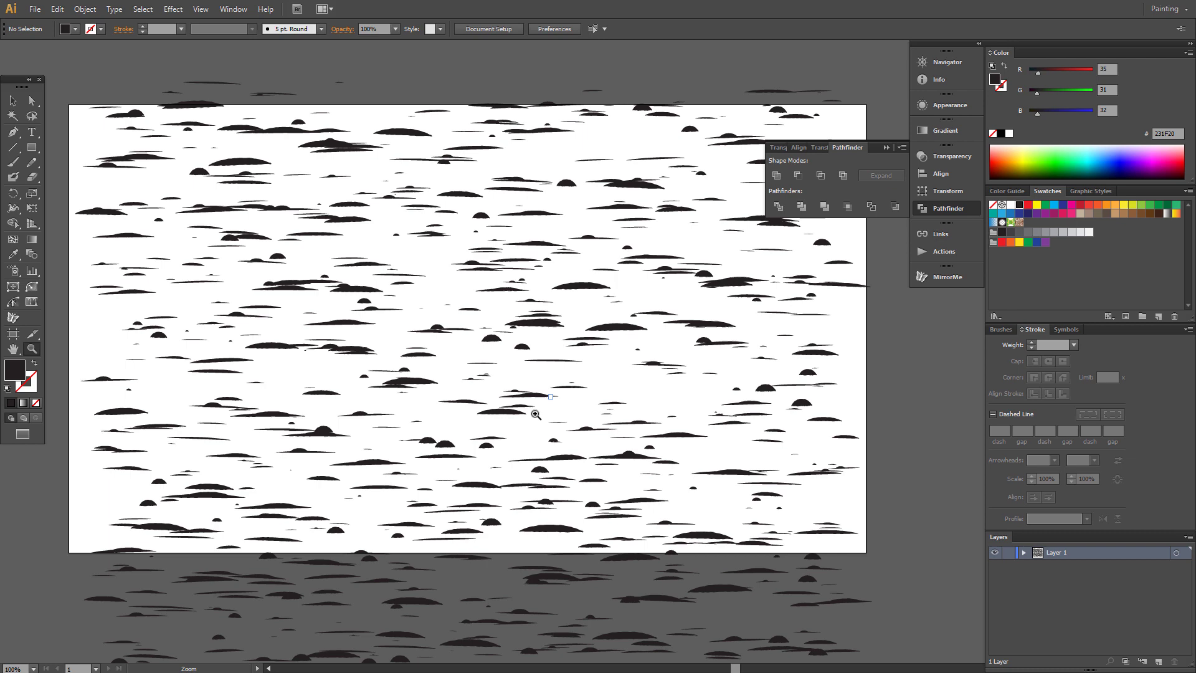
{"action": "left_click", "coordinate": [499, 445], "text": "alt"}
{"action": "left_click_drag", "start_coordinate": [615, 294], "coordinate": [490, 333]}
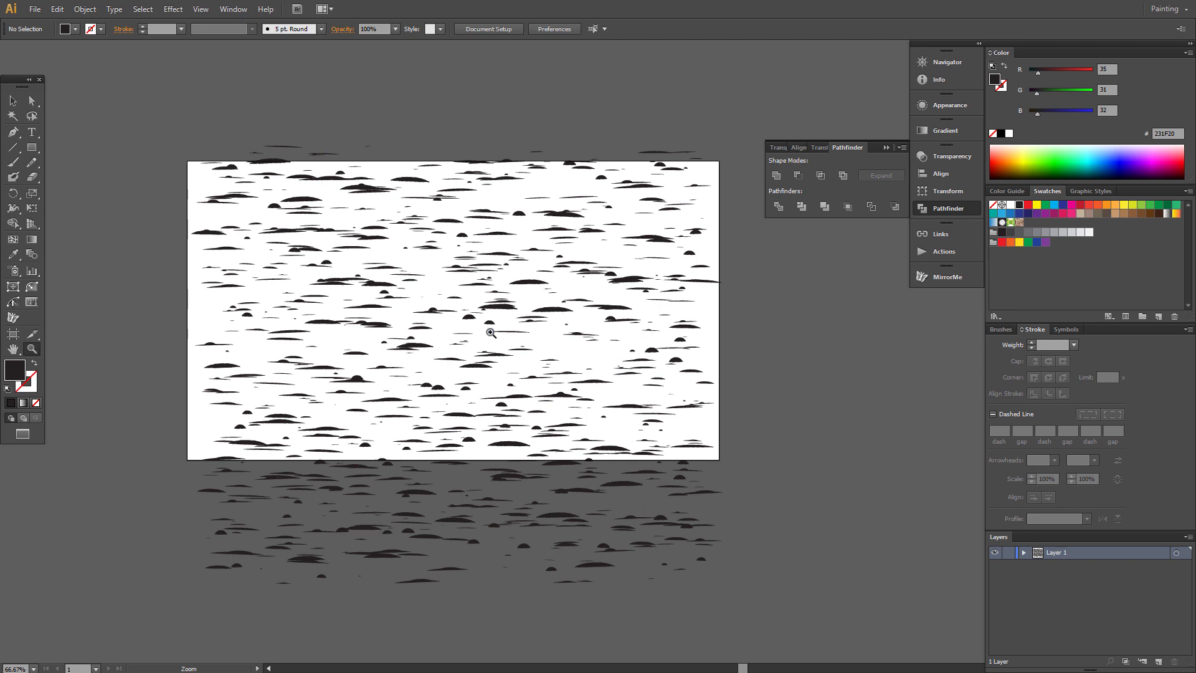
- Expand Layer 1, marquee-select all the bark marks, and bring up their context menu
{"action": "left_click", "coordinate": [1025, 553]}
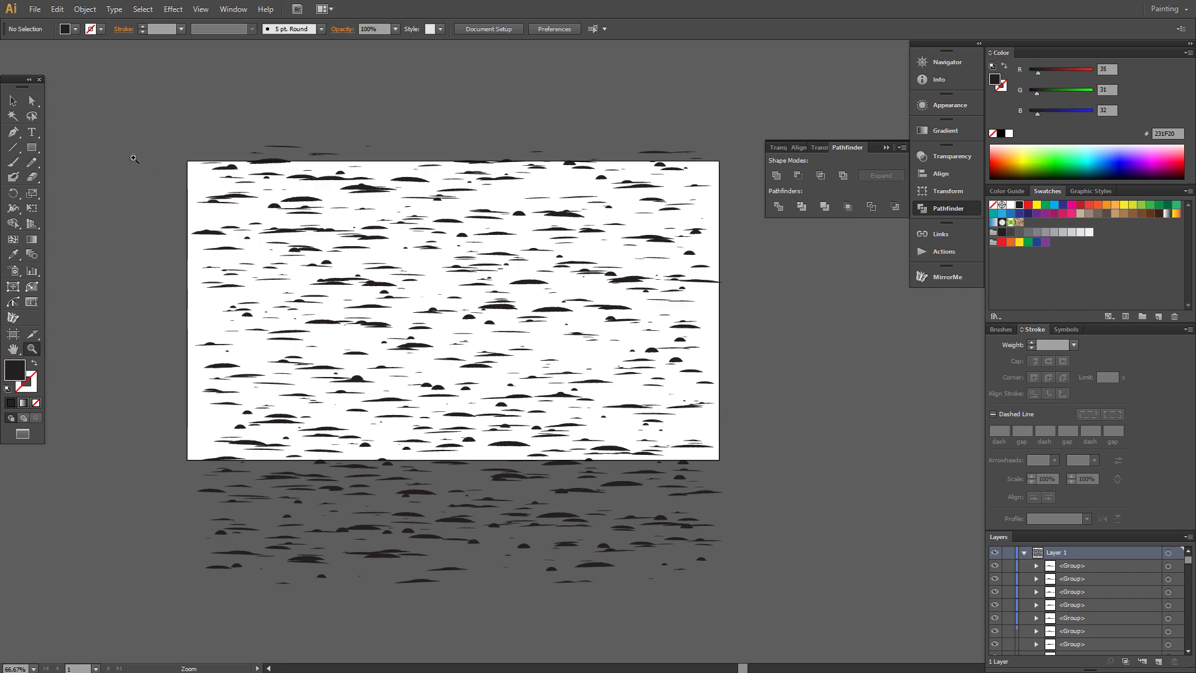
{"action": "left_click_drag", "start_coordinate": [117, 88], "coordinate": [812, 622]}
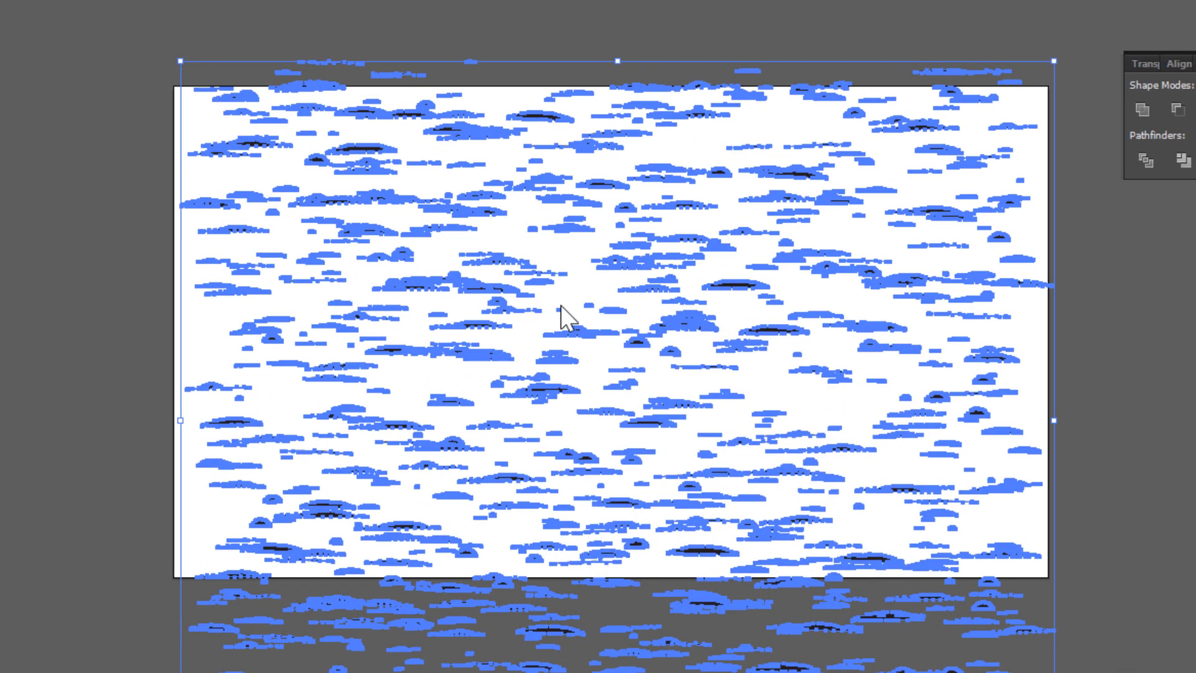
{"action": "right_click", "coordinate": [492, 300]}
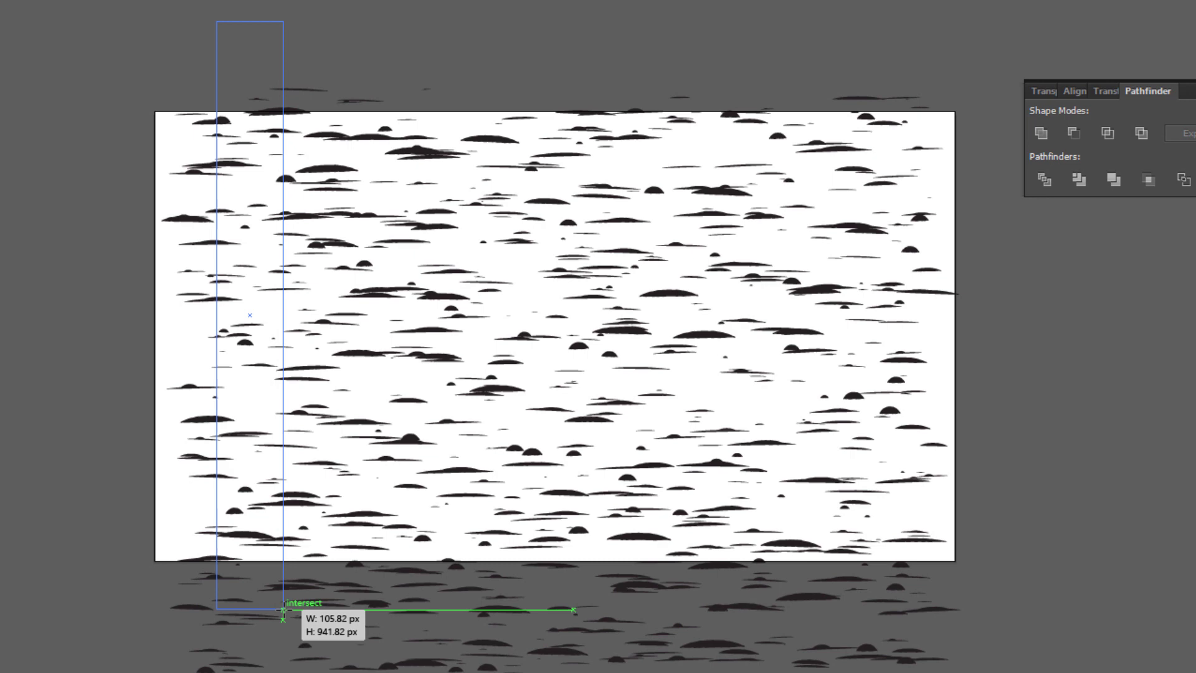
- Draw tall trunk rectangles of varying widths spanning the artboard's full height
{"action": "left_click_drag", "start_coordinate": [282, 608], "coordinate": [283, 608]}
{"action": "left_click_drag", "start_coordinate": [310, 37], "coordinate": [330, 611]}
{"action": "left_click_drag", "start_coordinate": [346, 2], "coordinate": [383, 621]}
{"action": "mouse_move", "coordinate": [407, 2]}
{"action": "left_mouse_down"}
{"action": "mouse_move", "coordinate": [507, 614]}
{"action": "mouse_move", "coordinate": [485, 616]}
{"action": "left_mouse_up"}
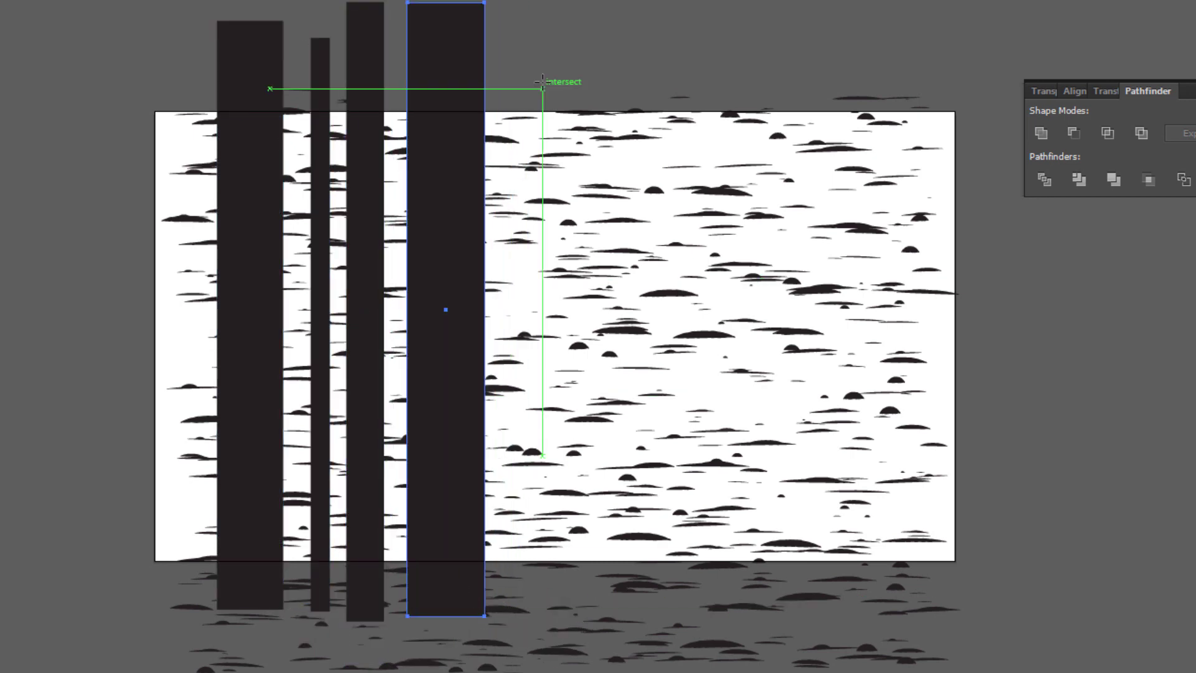
{"action": "left_click_drag", "start_coordinate": [512, 27], "coordinate": [527, 617]}
{"action": "left_click_drag", "start_coordinate": [544, 20], "coordinate": [576, 587]}
{"action": "mouse_move", "coordinate": [610, 1]}
{"action": "left_mouse_down"}
{"action": "mouse_move", "coordinate": [712, 330]}
{"action": "mouse_move", "coordinate": [693, 597]}
{"action": "mouse_move", "coordinate": [677, 630]}
{"action": "left_mouse_up"}
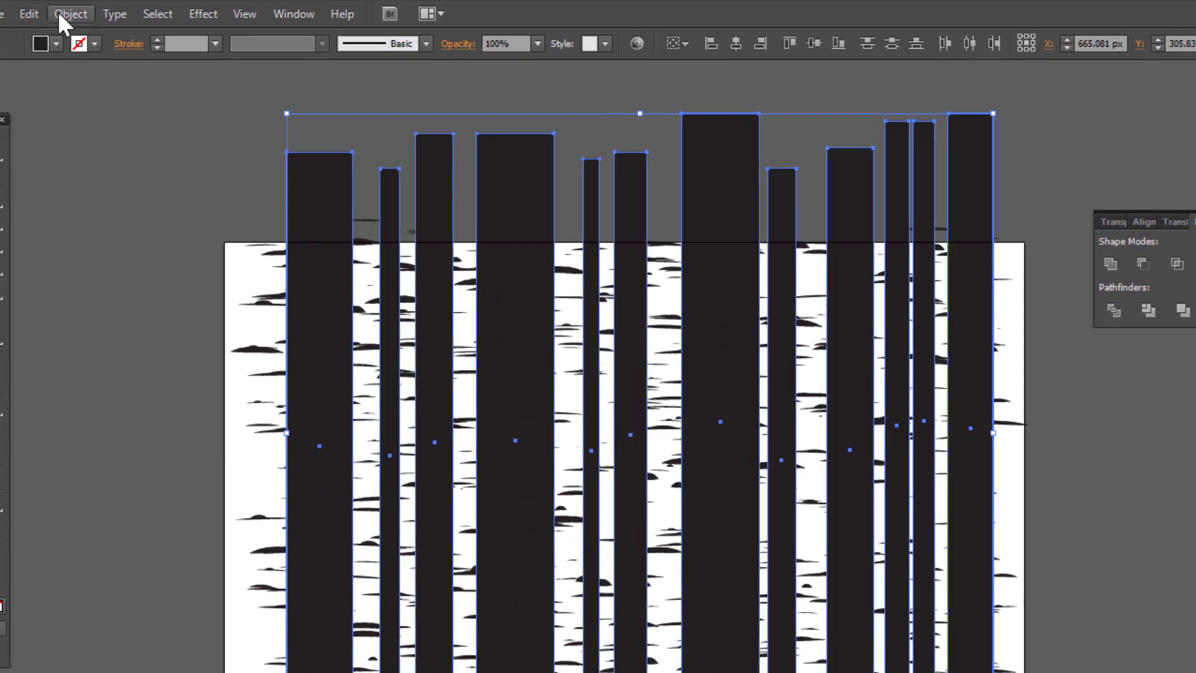
- Open Transform Each for the trunks and set horizontal and vertical moves to 0 px
{"action": "left_click", "coordinate": [58, 13]}
{"action": "mouse_move", "coordinate": [171, 50]}
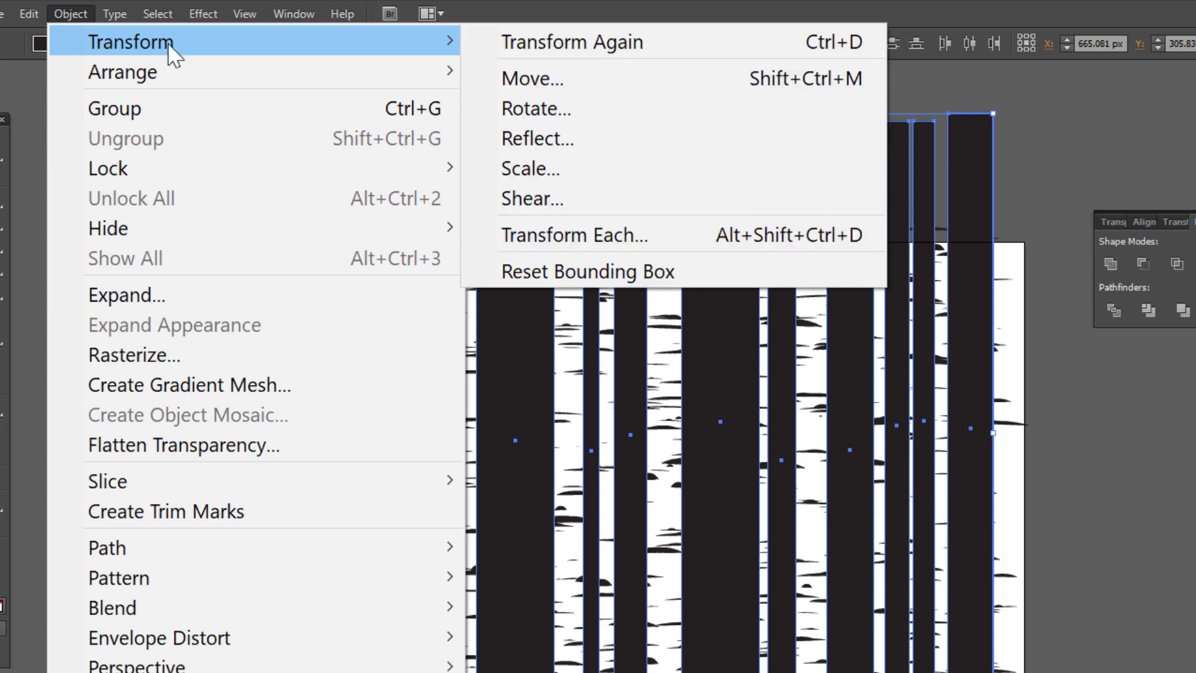
{"action": "left_click", "coordinate": [629, 236]}
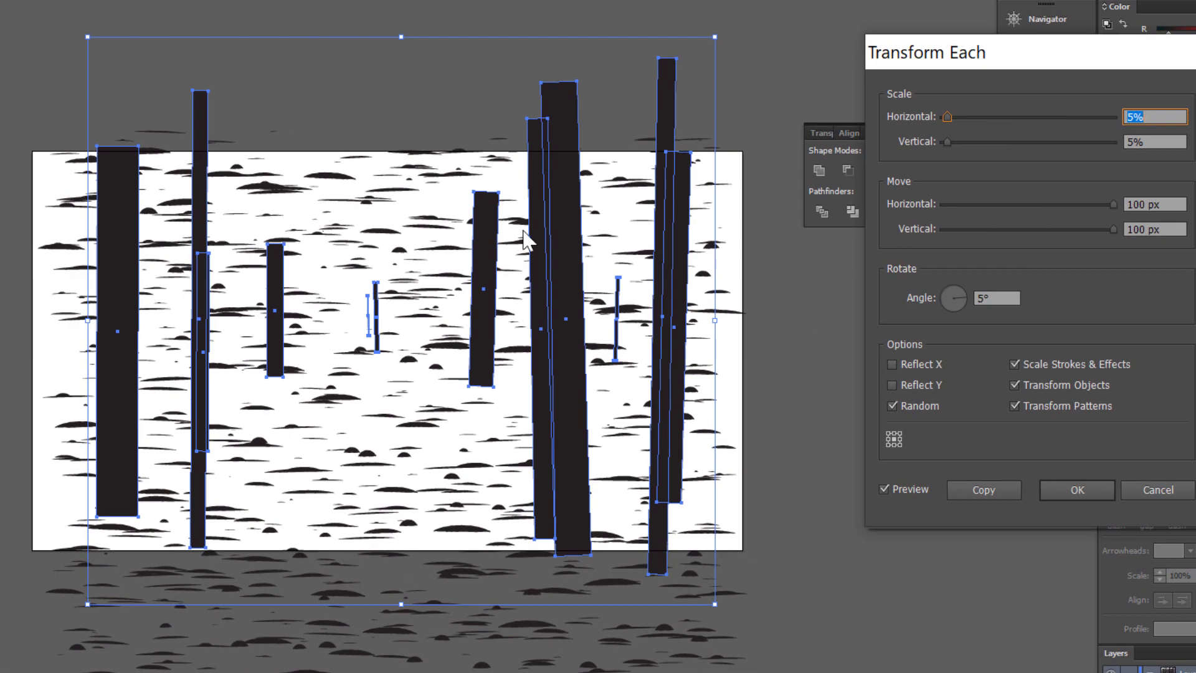
{"action": "left_click", "coordinate": [993, 297]}
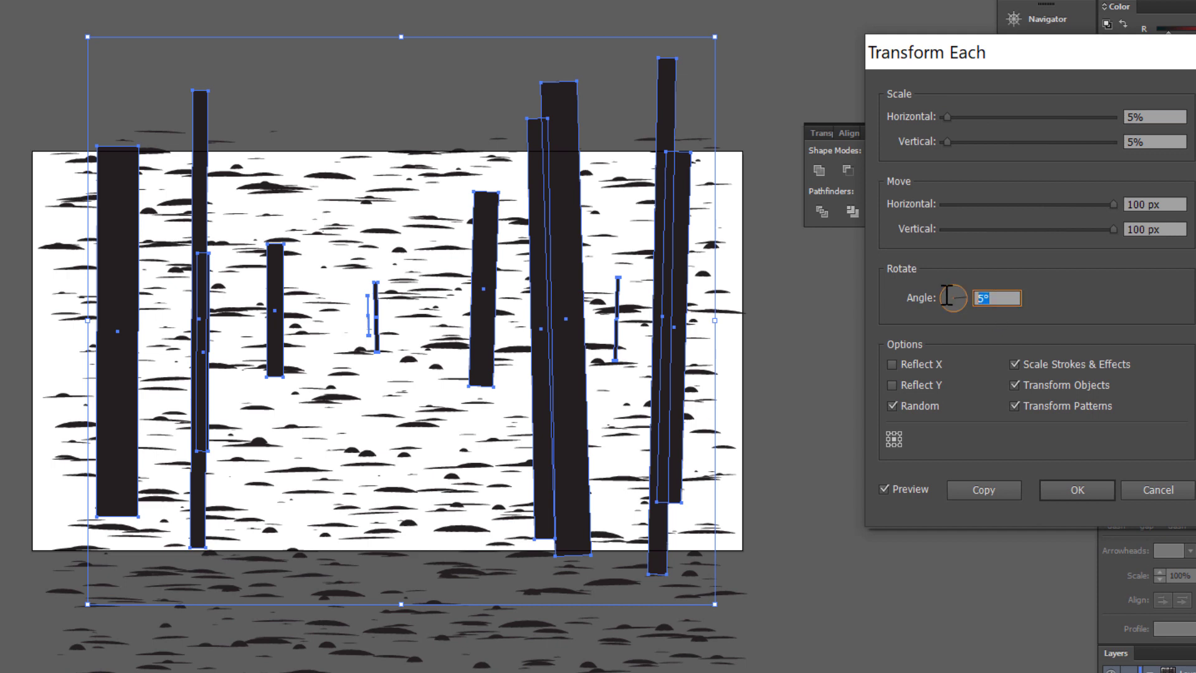
{"action": "key", "text": "shift+Tab"}
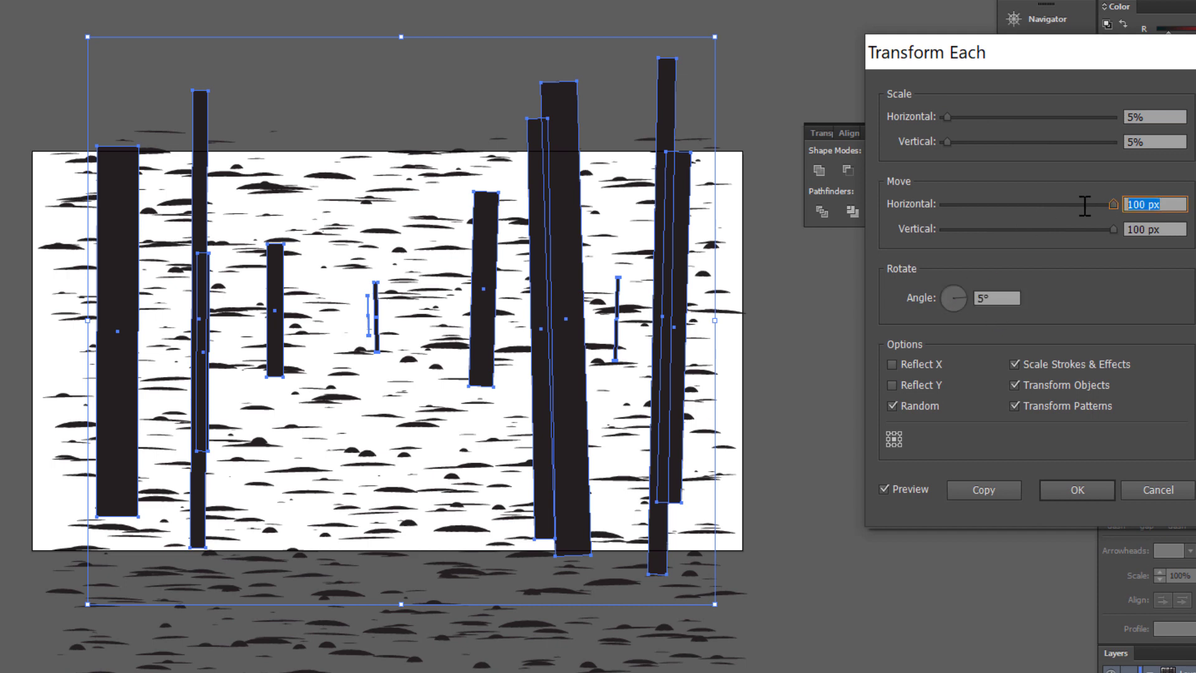
{"action": "type", "text": "0"}
{"action": "key", "text": "Tab"}
{"action": "type", "text": "0"}
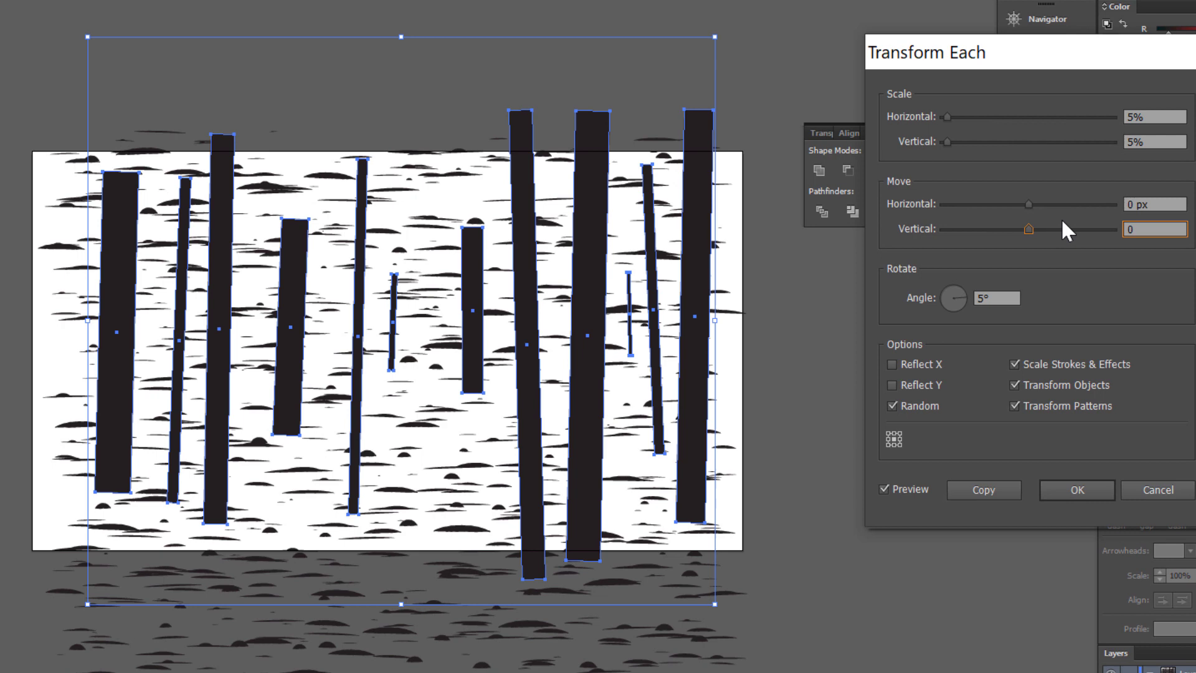
{"action": "key", "text": "Tab"}
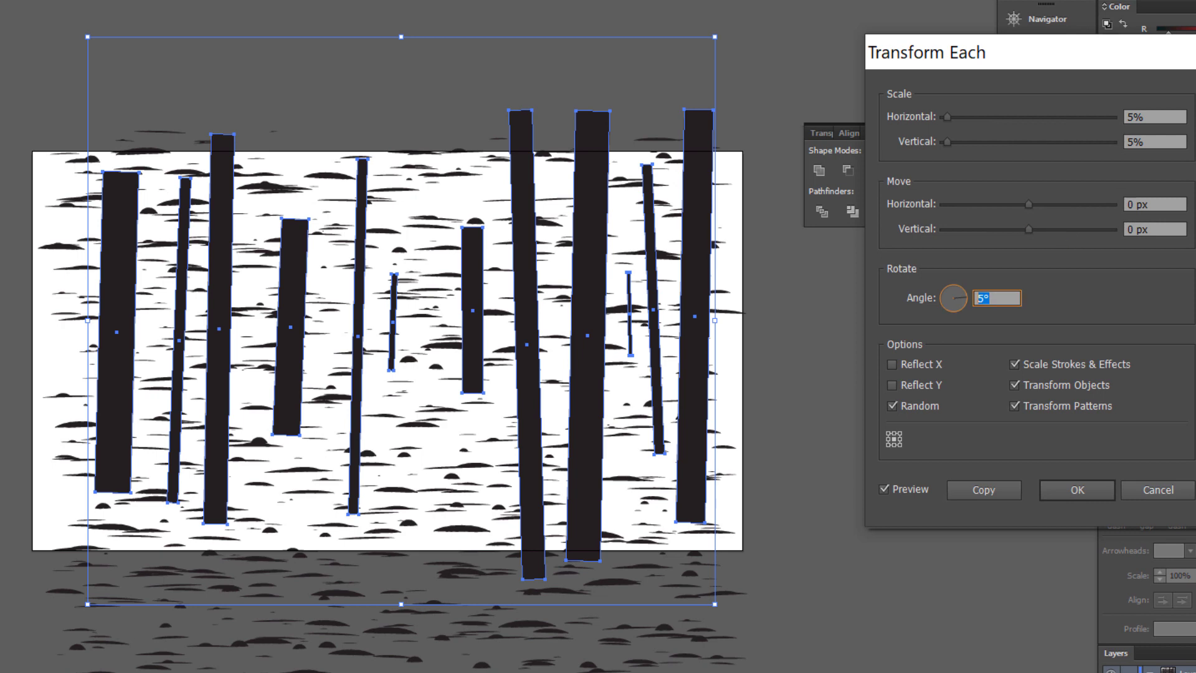
- Set horizontal and vertical scale to 100% and apply the random 5° tilt
{"action": "left_click", "coordinate": [1159, 121]}
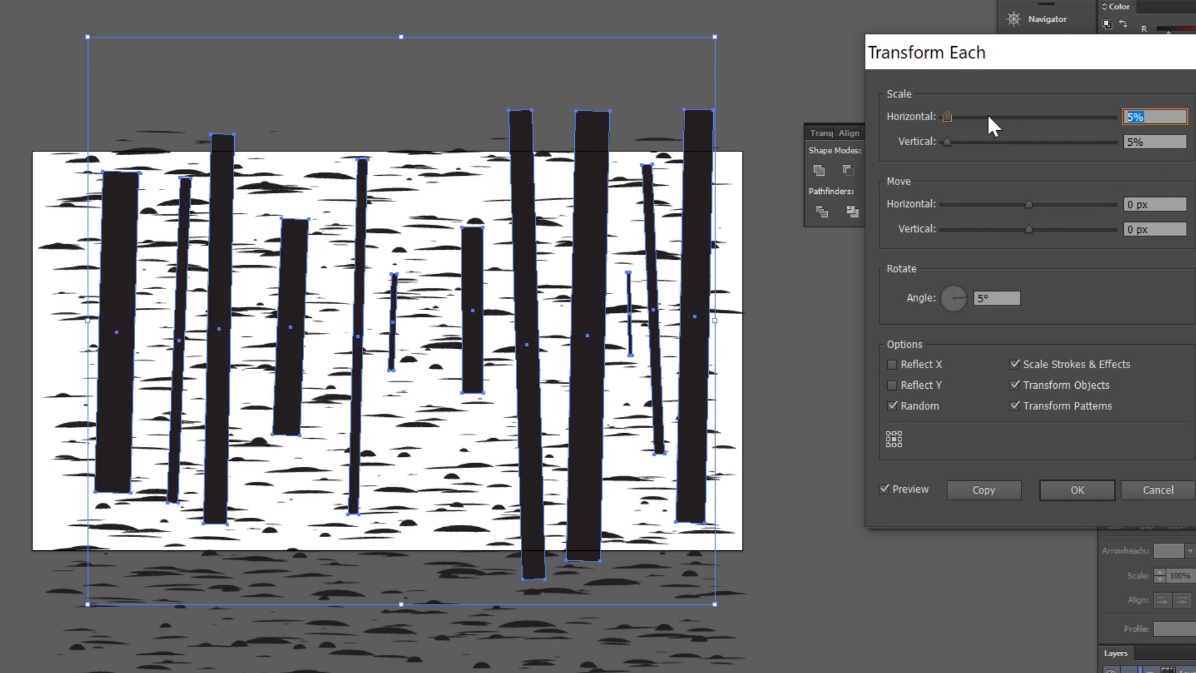
{"action": "type", "text": "0"}
{"action": "key", "text": "Tab"}
{"action": "type", "text": "0"}
{"action": "key", "text": "Tab"}
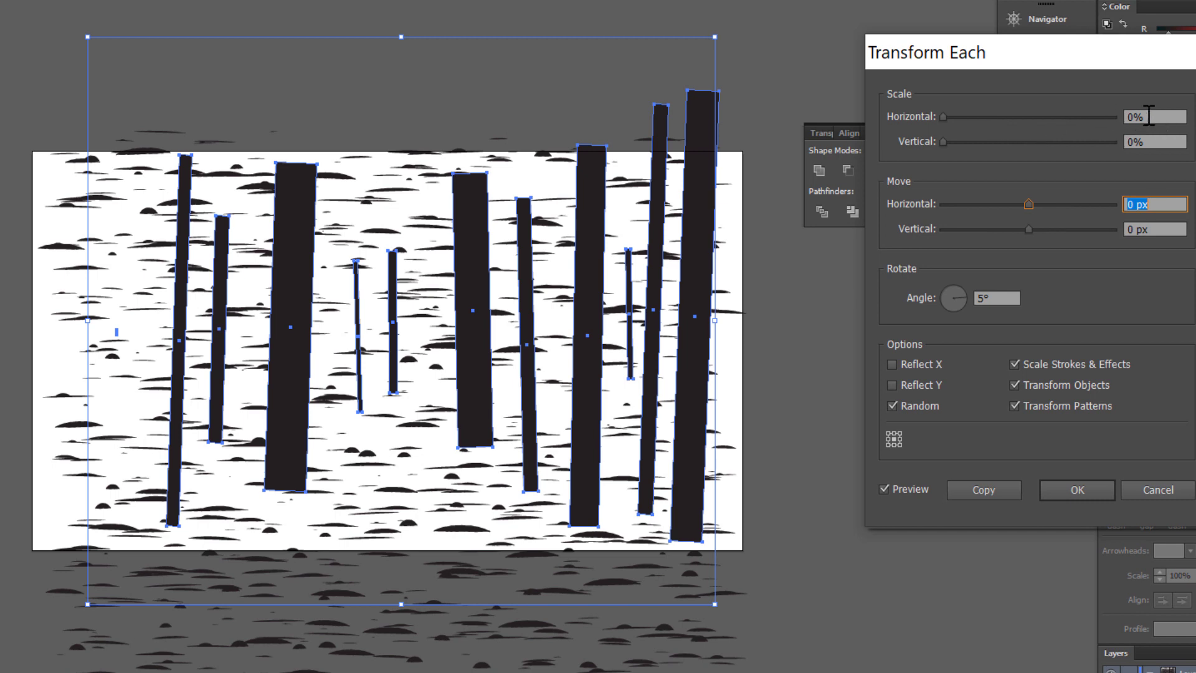
{"action": "left_click", "coordinate": [1147, 117]}
{"action": "type", "text": "100"}
{"action": "key", "text": "Tab"}
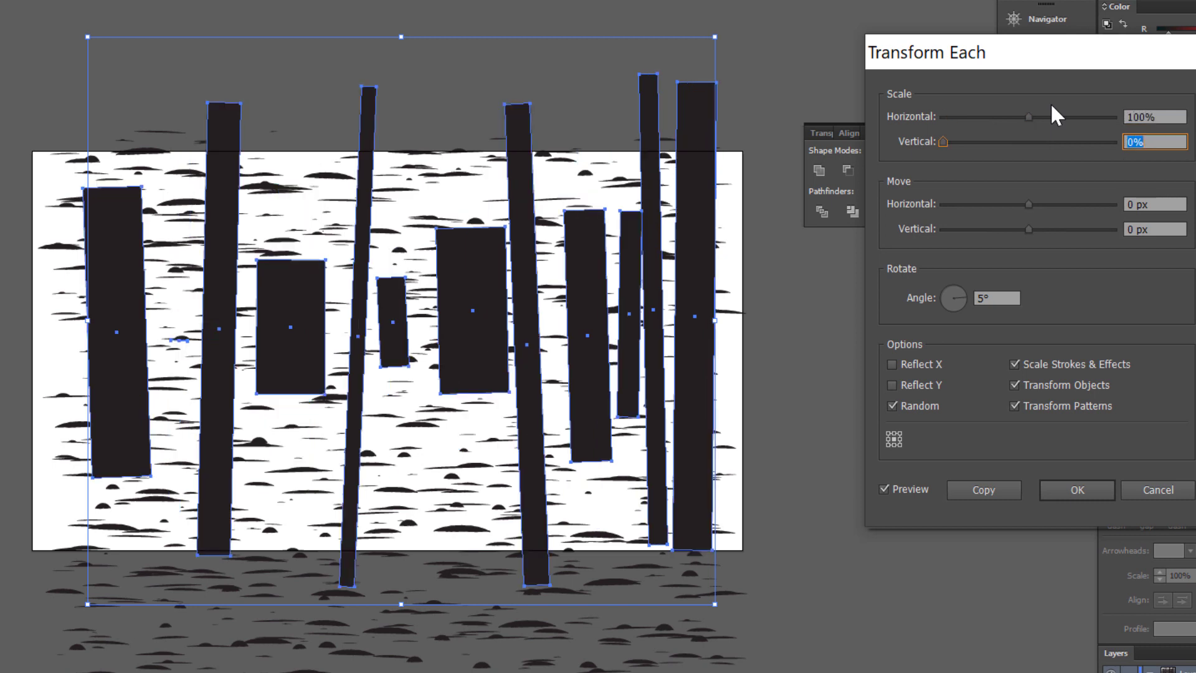
{"action": "type", "text": "100"}
{"action": "key", "text": "Tab"}
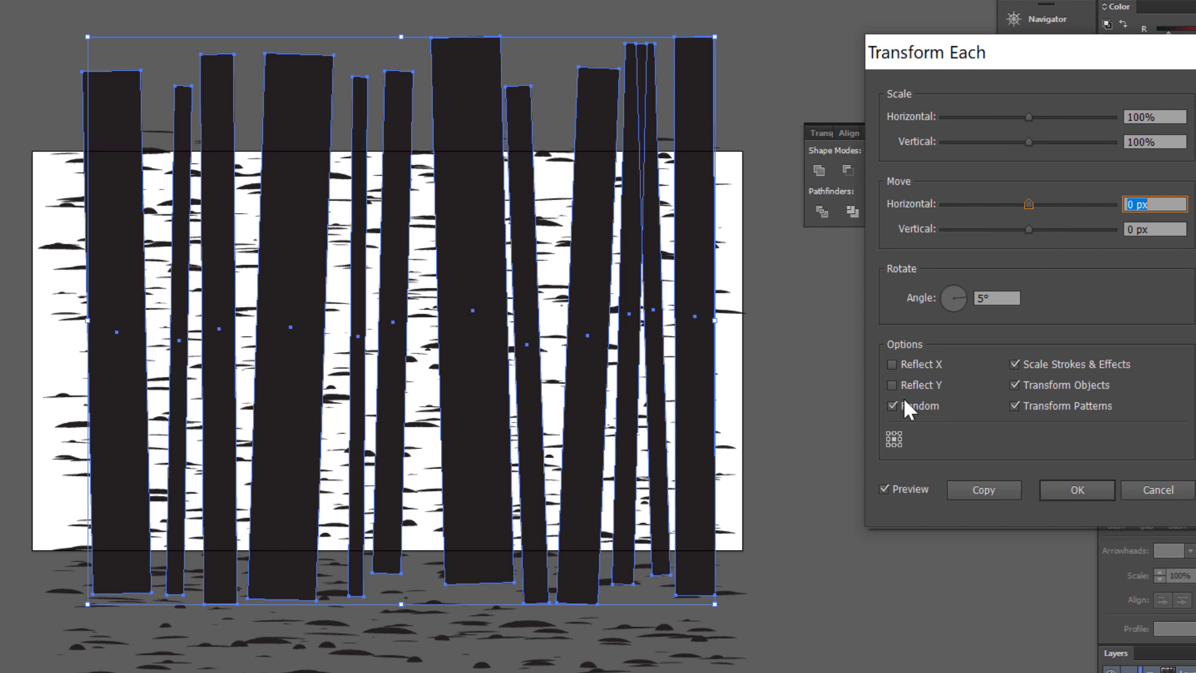
{"action": "left_click", "coordinate": [1067, 488]}
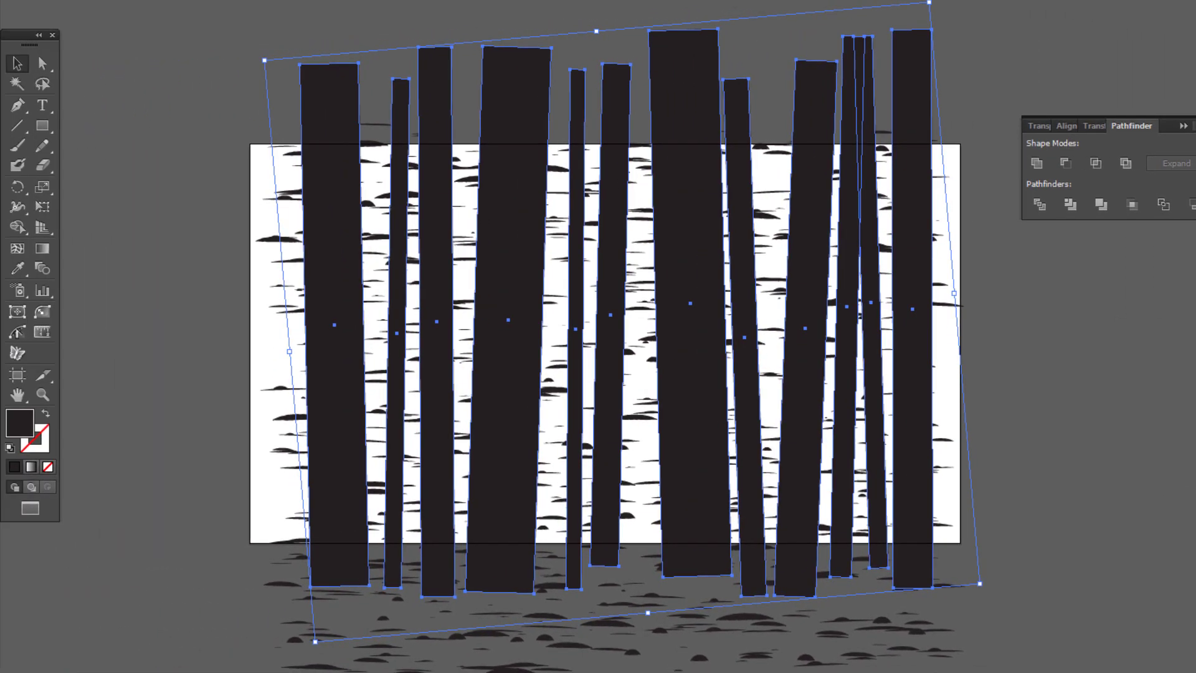
- Move one trunk to the artboard's left edge, then marquee-select the left and right trunk groups
{"action": "left_click", "coordinate": [979, 42]}
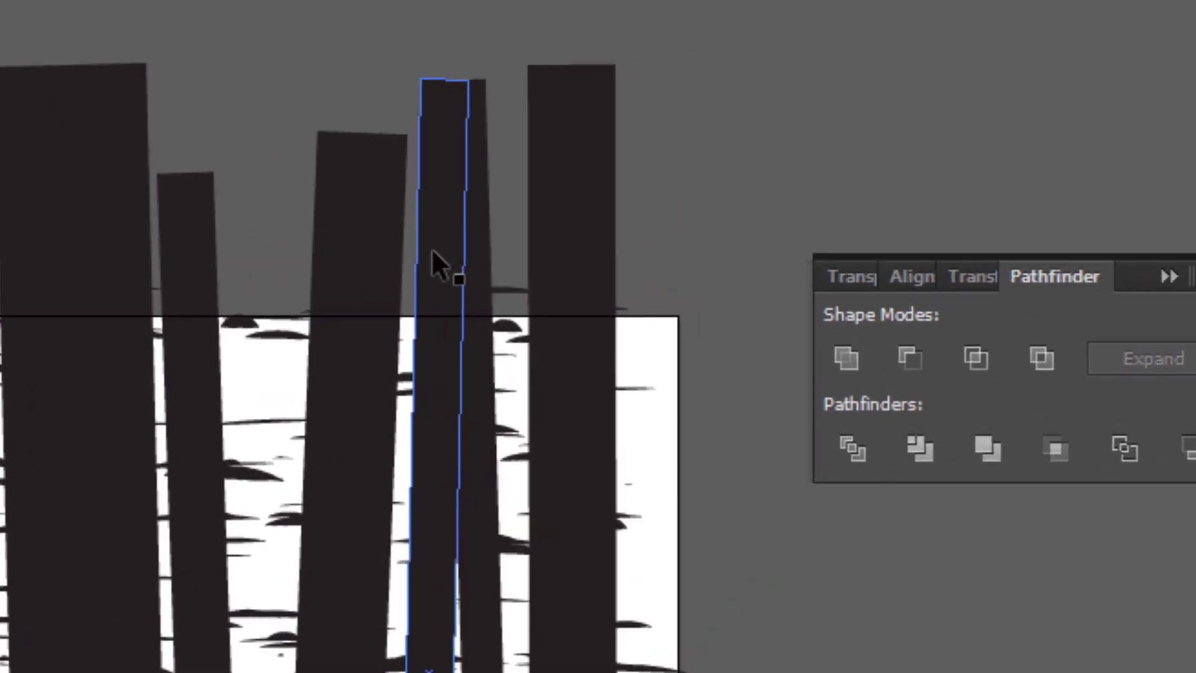
{"action": "left_click_drag", "start_coordinate": [431, 248], "coordinate": [0, 310]}
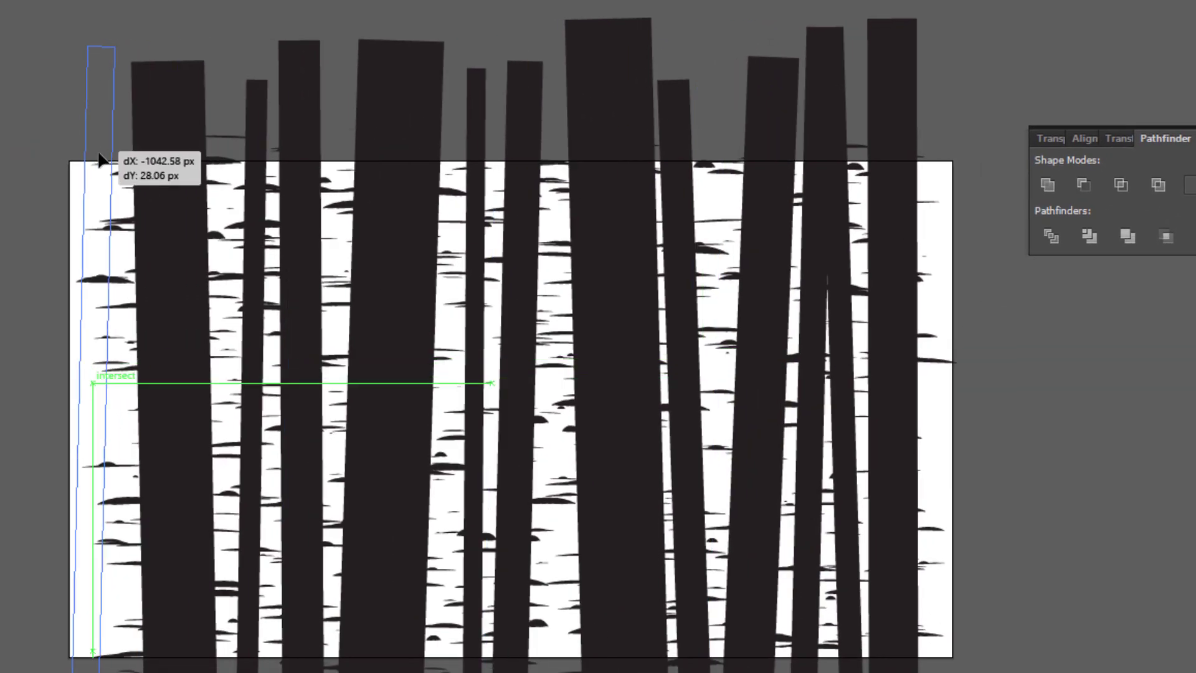
{"action": "left_click_drag", "start_coordinate": [100, 160], "coordinate": [107, 165]}
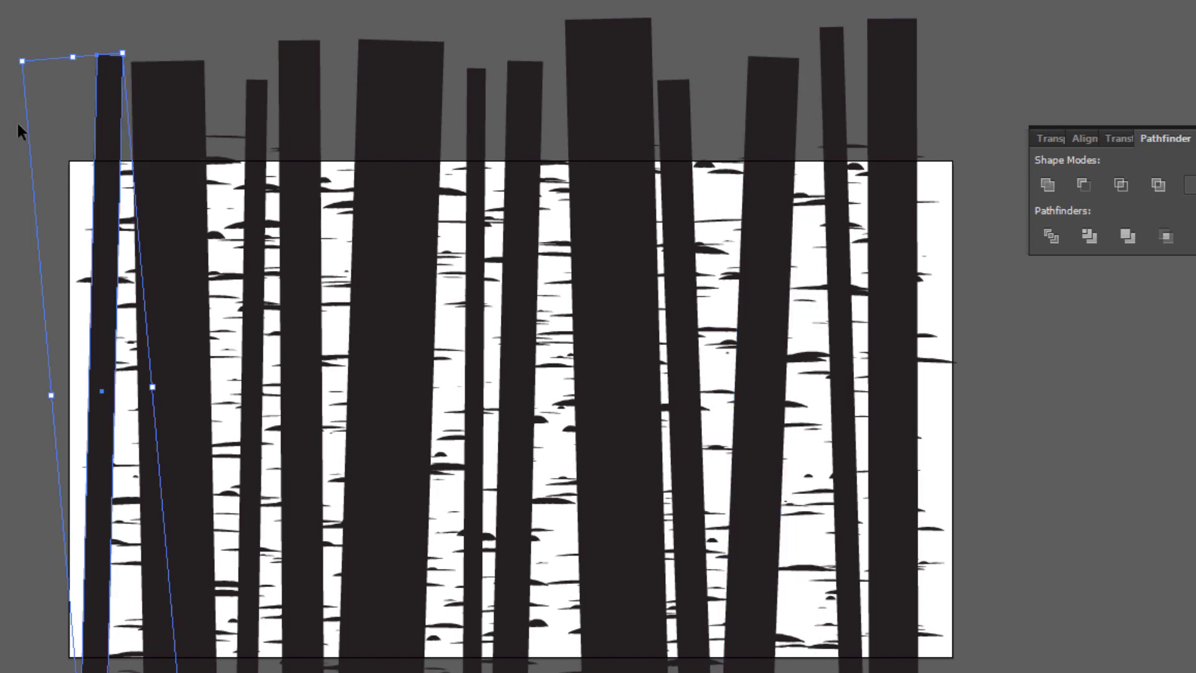
{"action": "left_click_drag", "start_coordinate": [17, 121], "coordinate": [313, 114]}
{"action": "left_click_drag", "start_coordinate": [880, 210], "coordinate": [612, 119]}
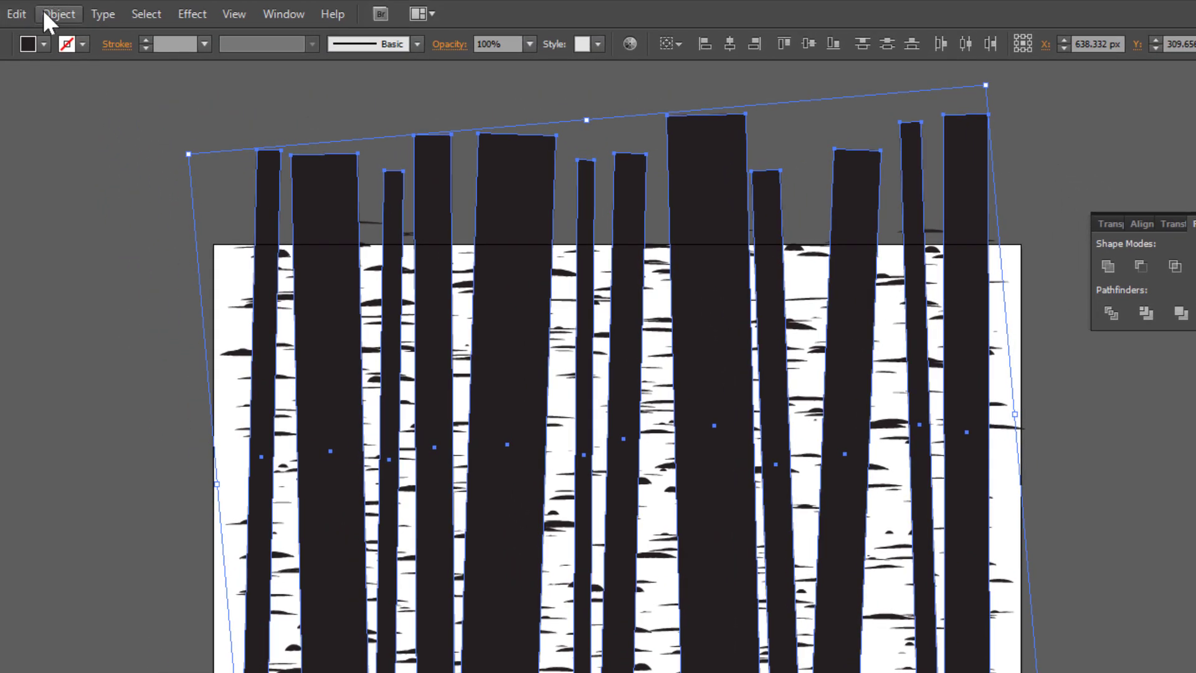
- Add midpoint anchor points to every trunk path with Object > Path > Add Anchor Points
{"action": "left_click", "coordinate": [44, 10]}
{"action": "mouse_move", "coordinate": [100, 552]}
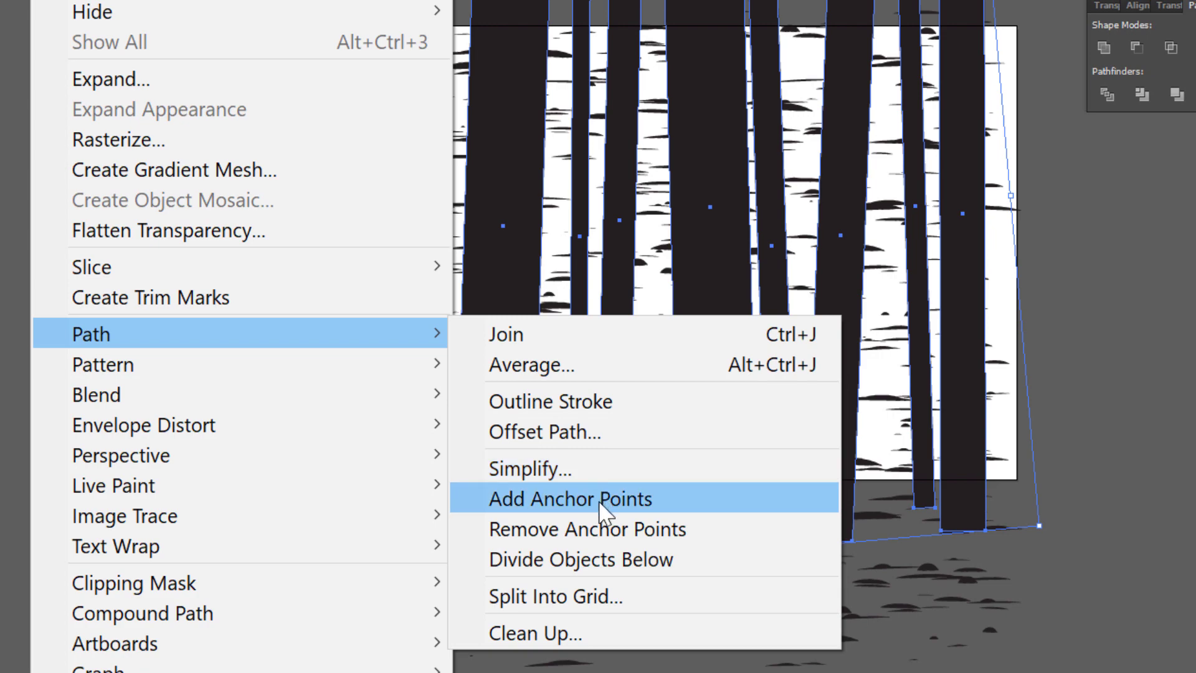
{"action": "left_click", "coordinate": [599, 504]}
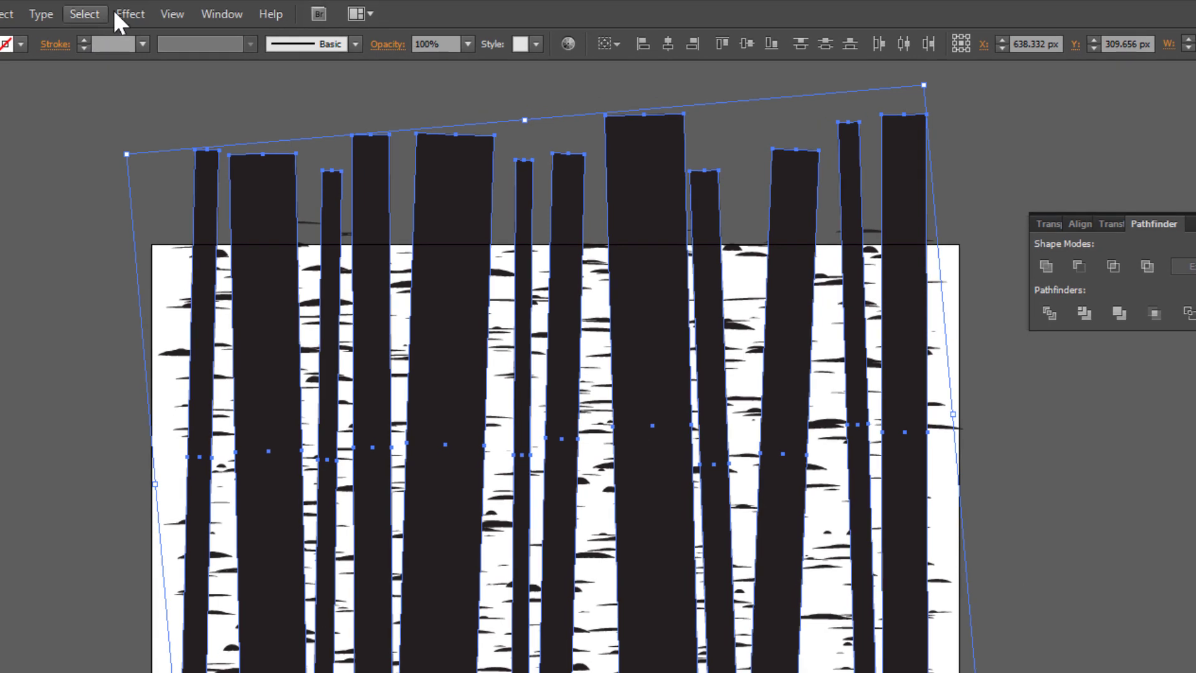
{"action": "left_click", "coordinate": [121, 12]}
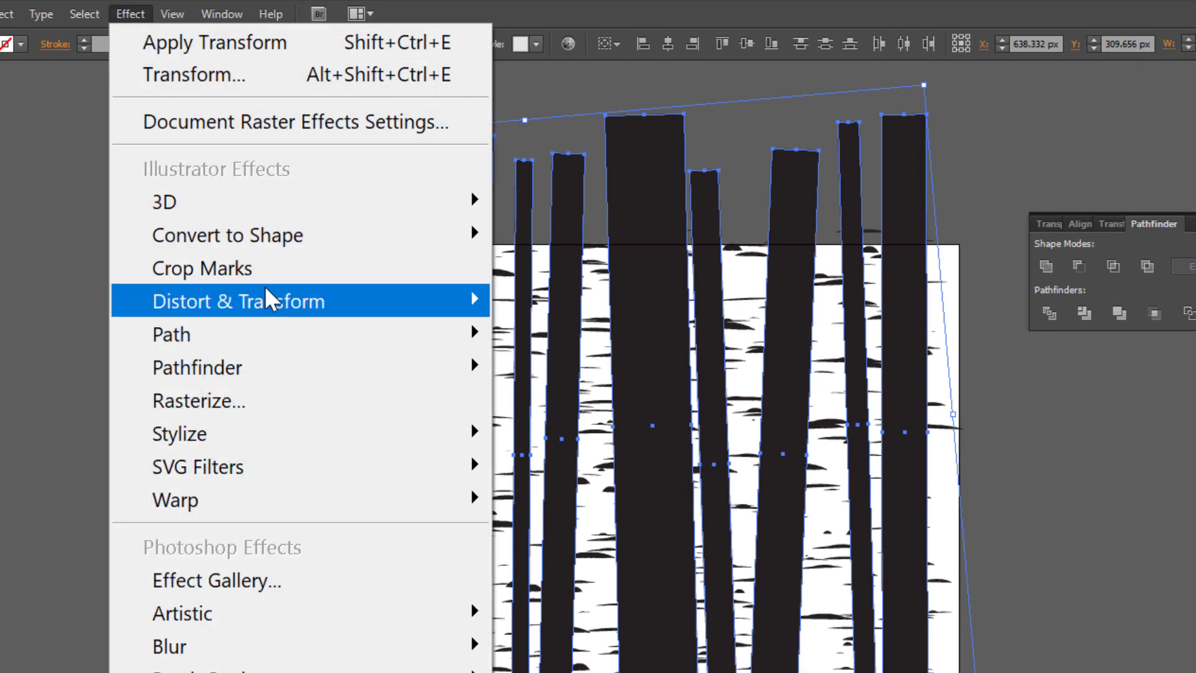
{"action": "mouse_move", "coordinate": [269, 305]}
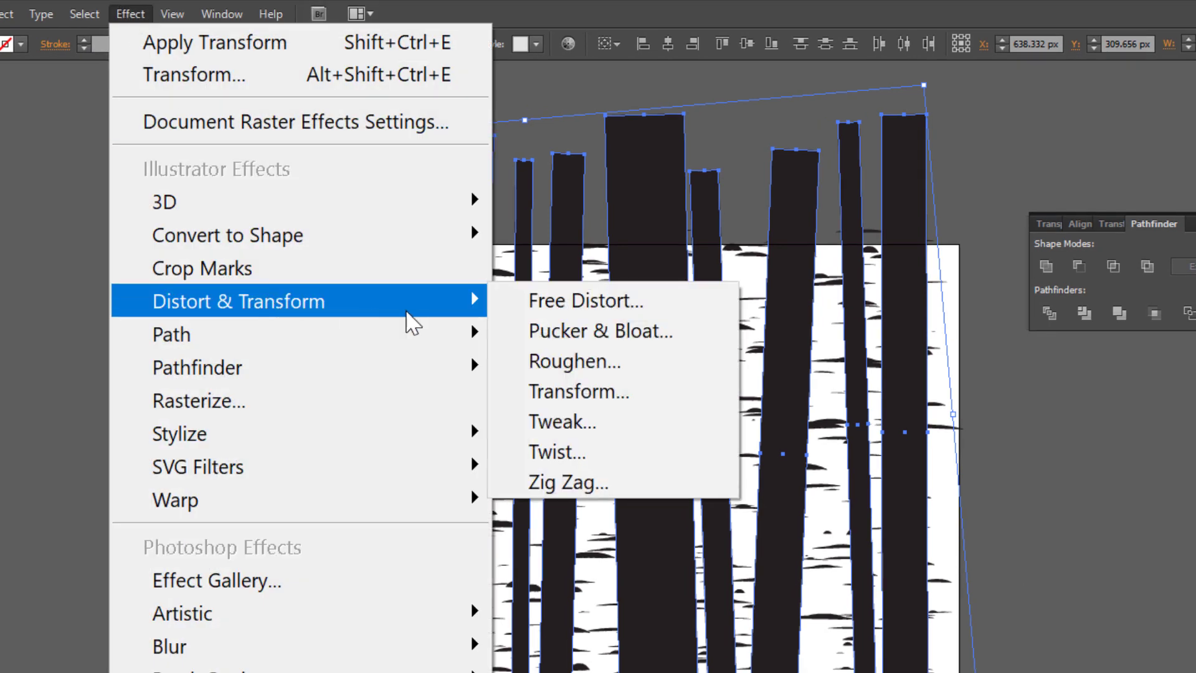
- Apply a Smooth Roughen effect to the trunks with 0.3% size and detail 1
{"action": "left_click", "coordinate": [613, 368]}
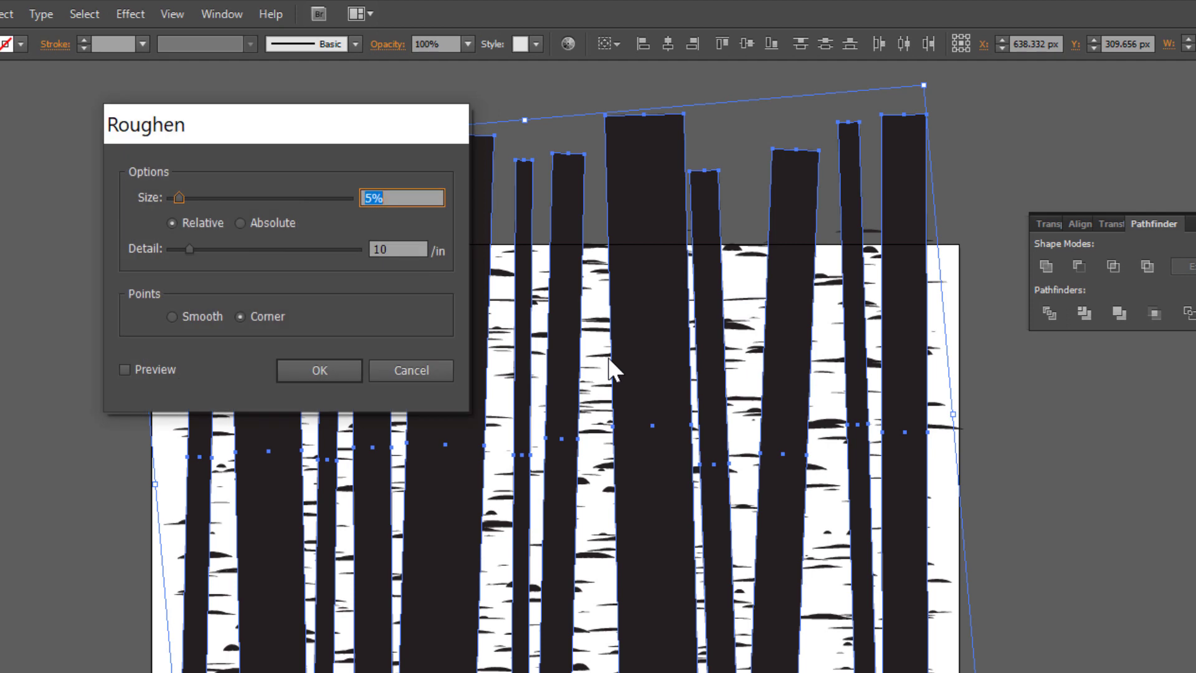
{"action": "left_click", "coordinate": [125, 370]}
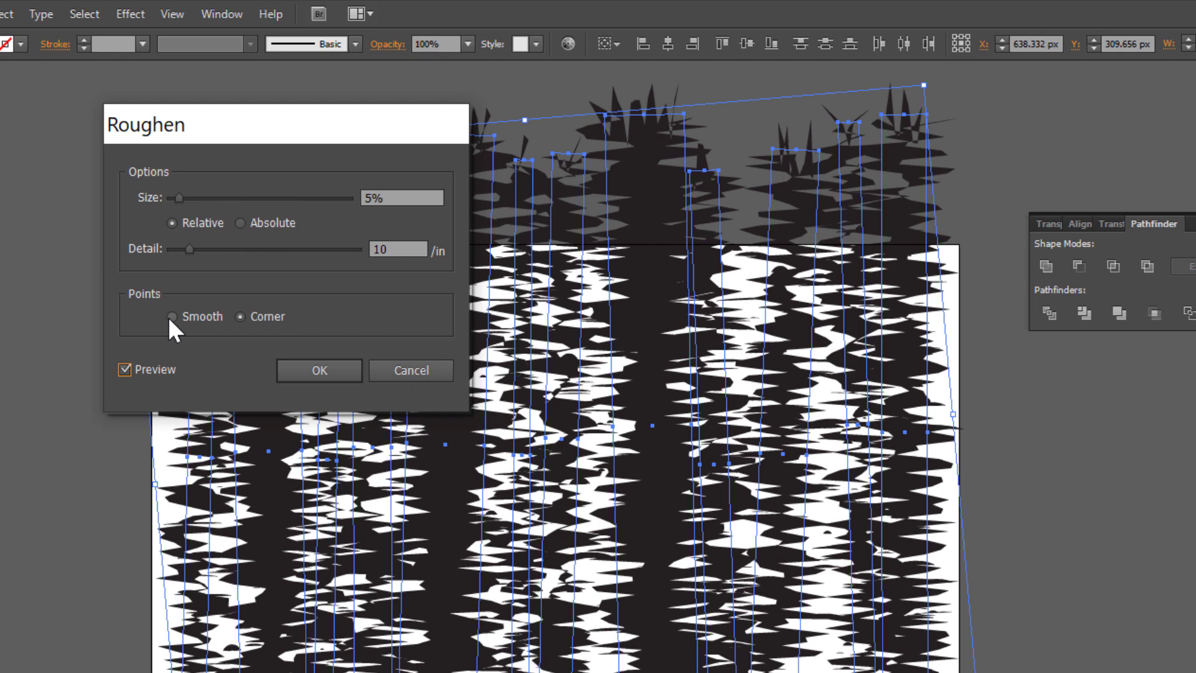
{"action": "left_click", "coordinate": [172, 316]}
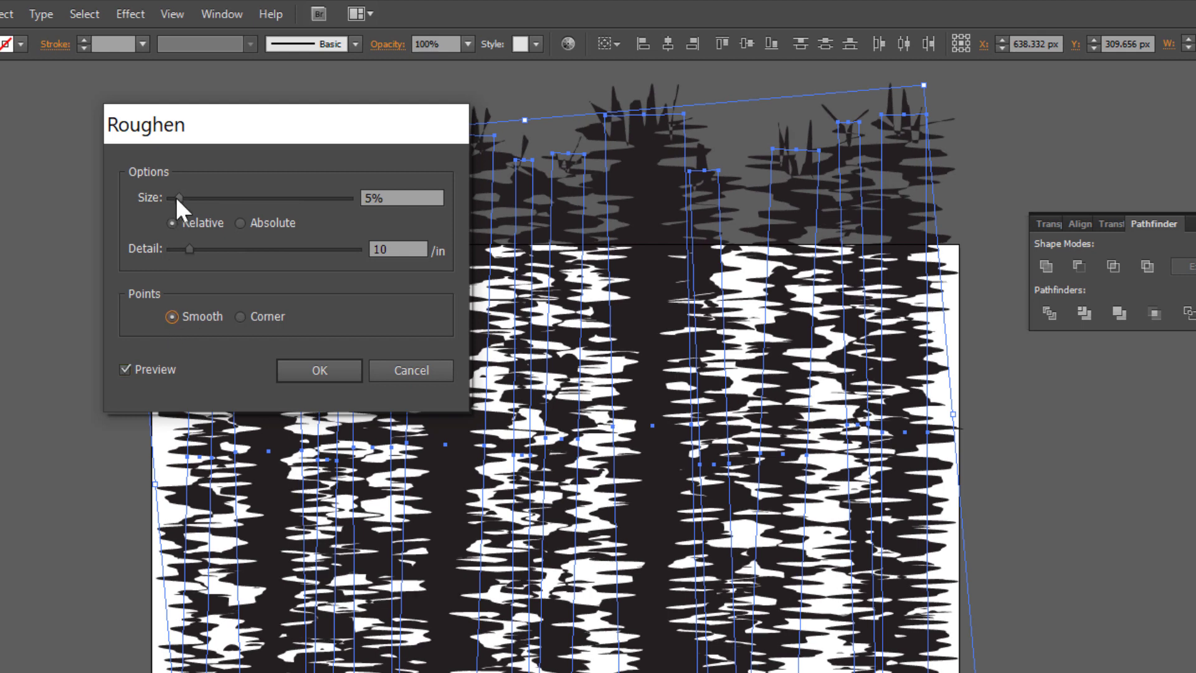
{"action": "left_click", "coordinate": [430, 197]}
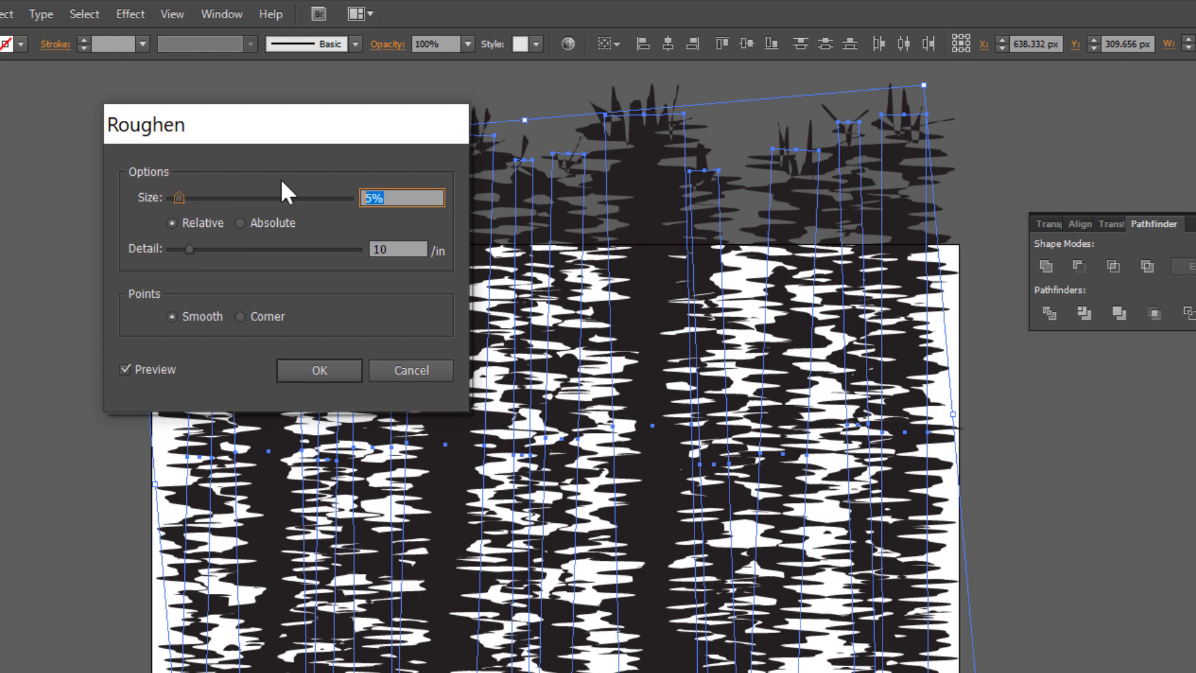
{"action": "type", "text": "0.3"}
{"action": "key", "text": "Tab"}
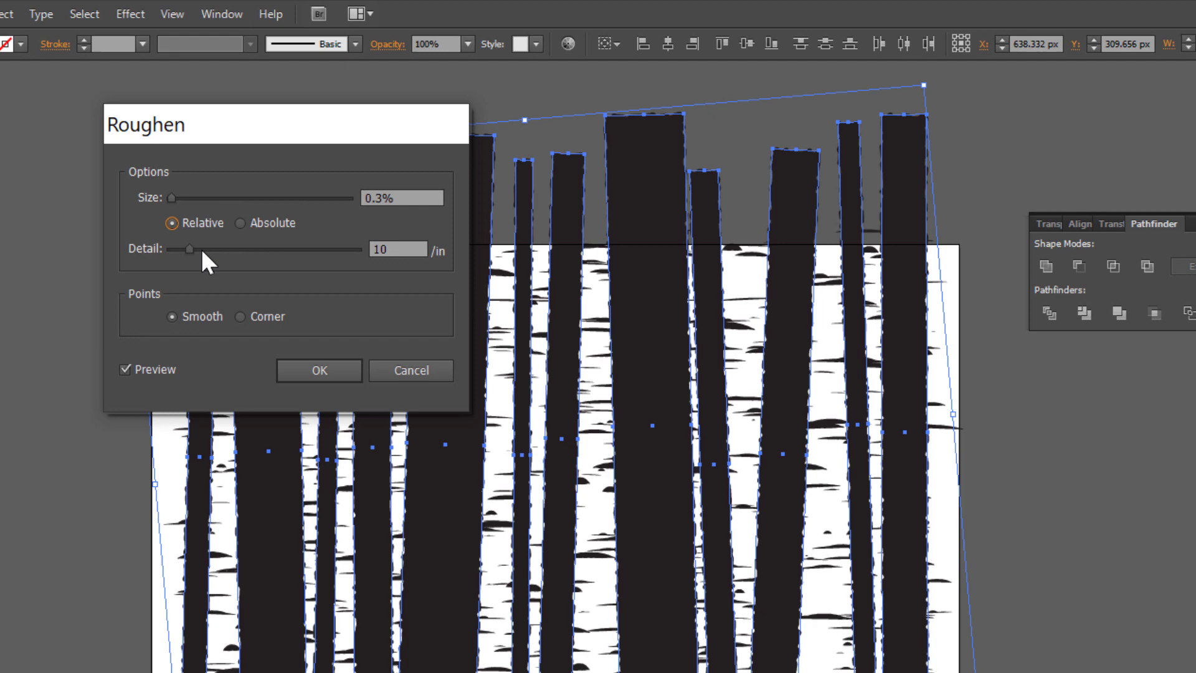
{"action": "key", "text": "Tab"}
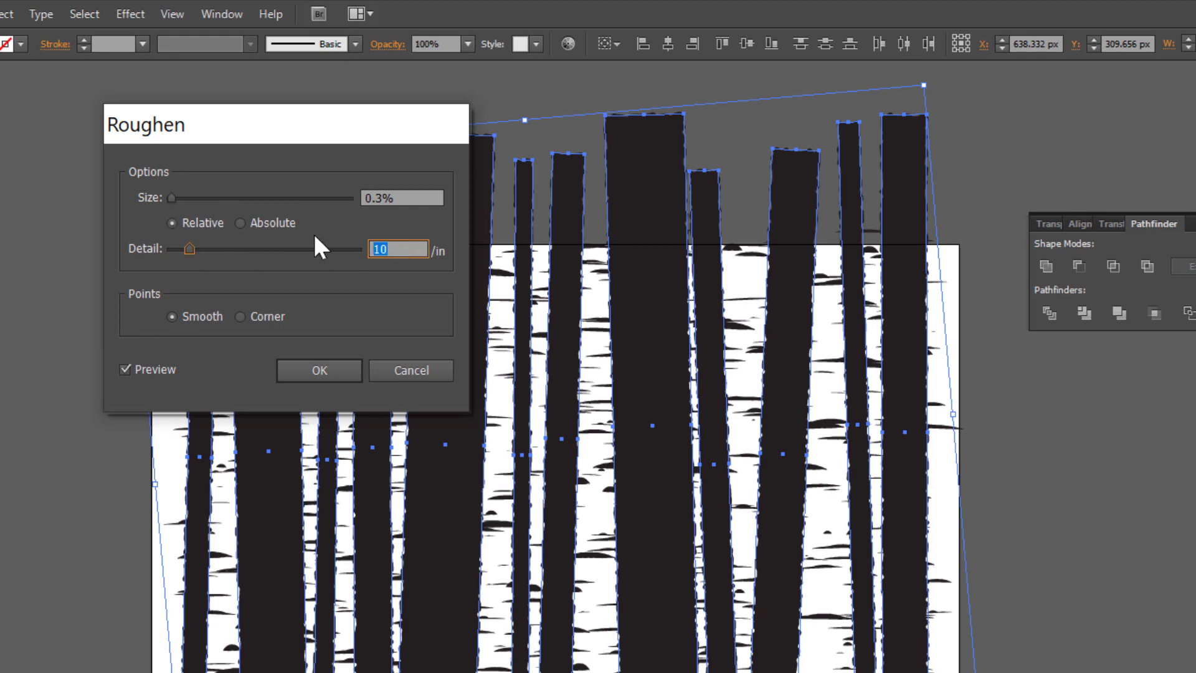
{"action": "type", "text": "1"}
{"action": "left_click", "coordinate": [326, 372]}
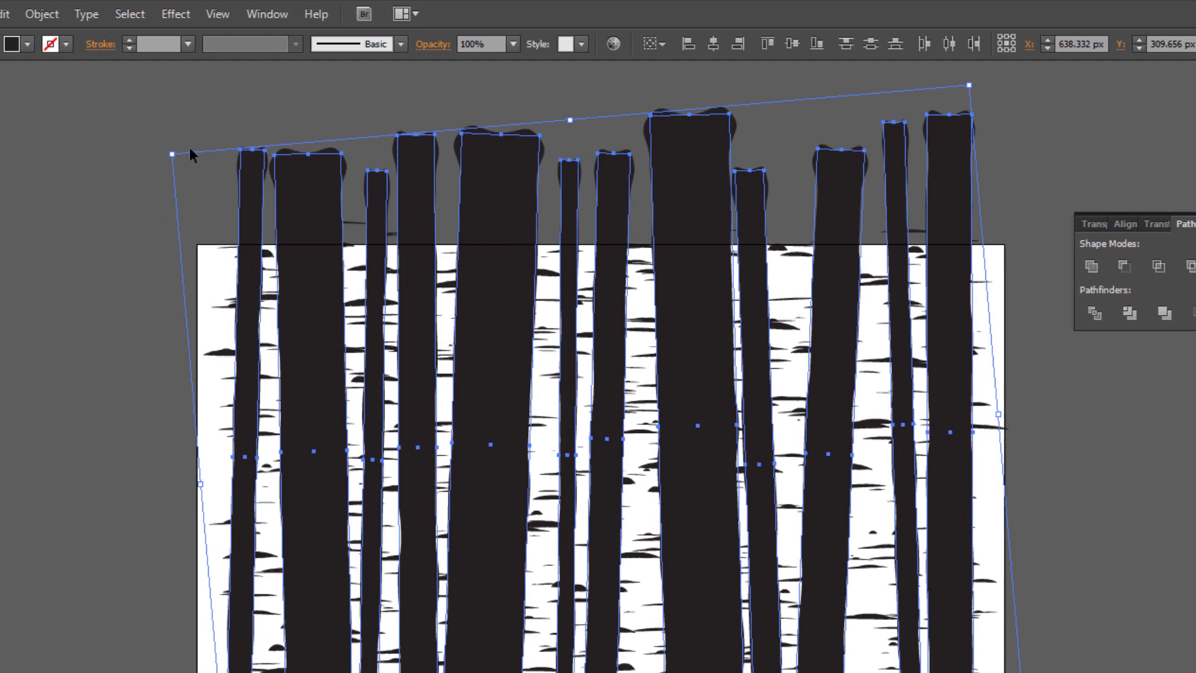
- Expand the roughened trunks' appearance into paths, then select only the leftmost trunk
{"action": "left_click", "coordinate": [54, 9]}
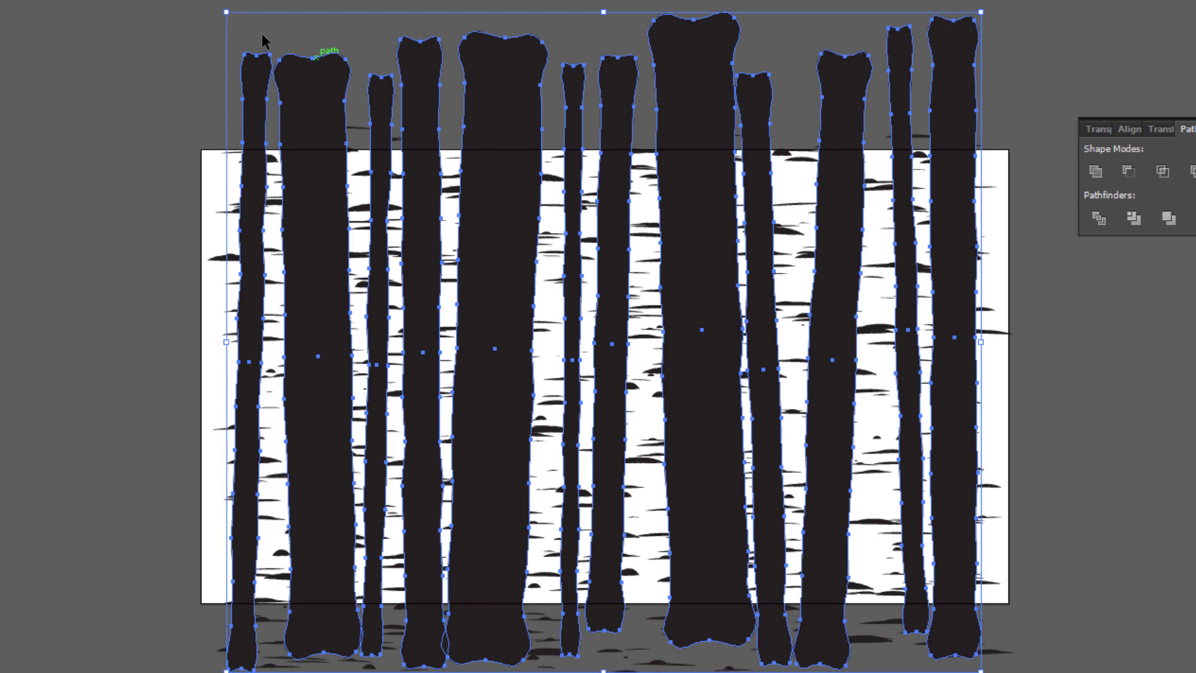
{"action": "left_click", "coordinate": [177, 51]}
{"action": "left_click", "coordinate": [261, 84]}
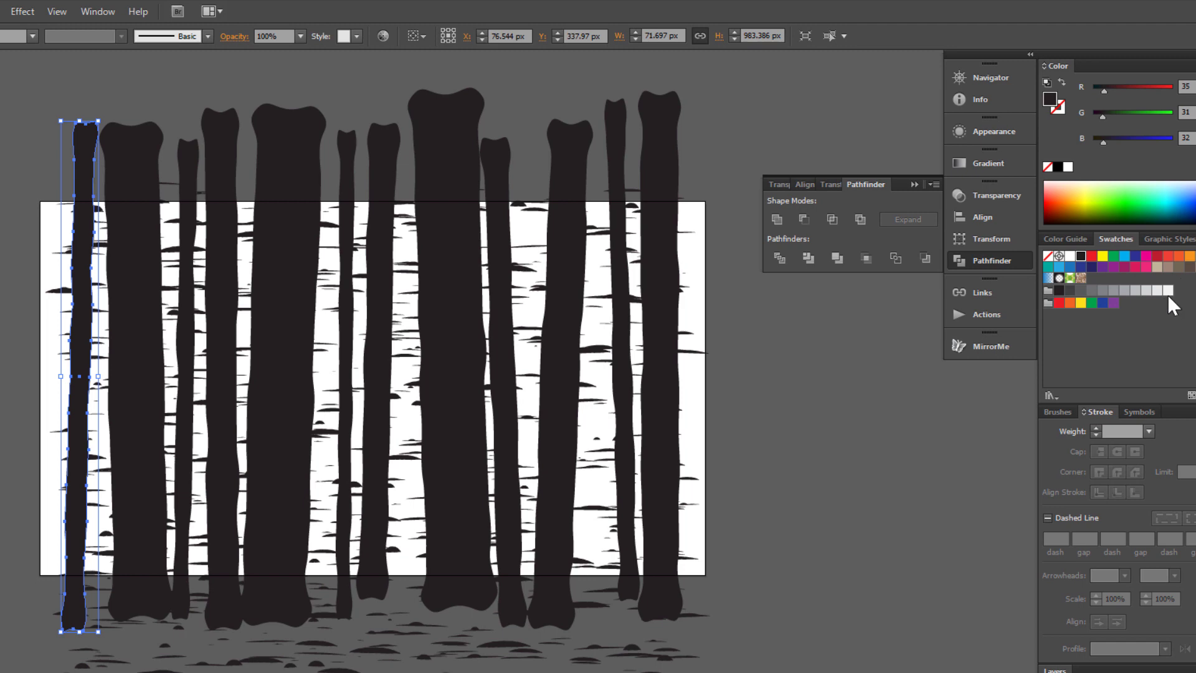
- Fill the first six trunks with slightly different light grey swatches, stepping trunk to trunk
{"action": "left_click", "coordinate": [1166, 290]}
{"action": "key", "text": "ctrl+alt+]"}
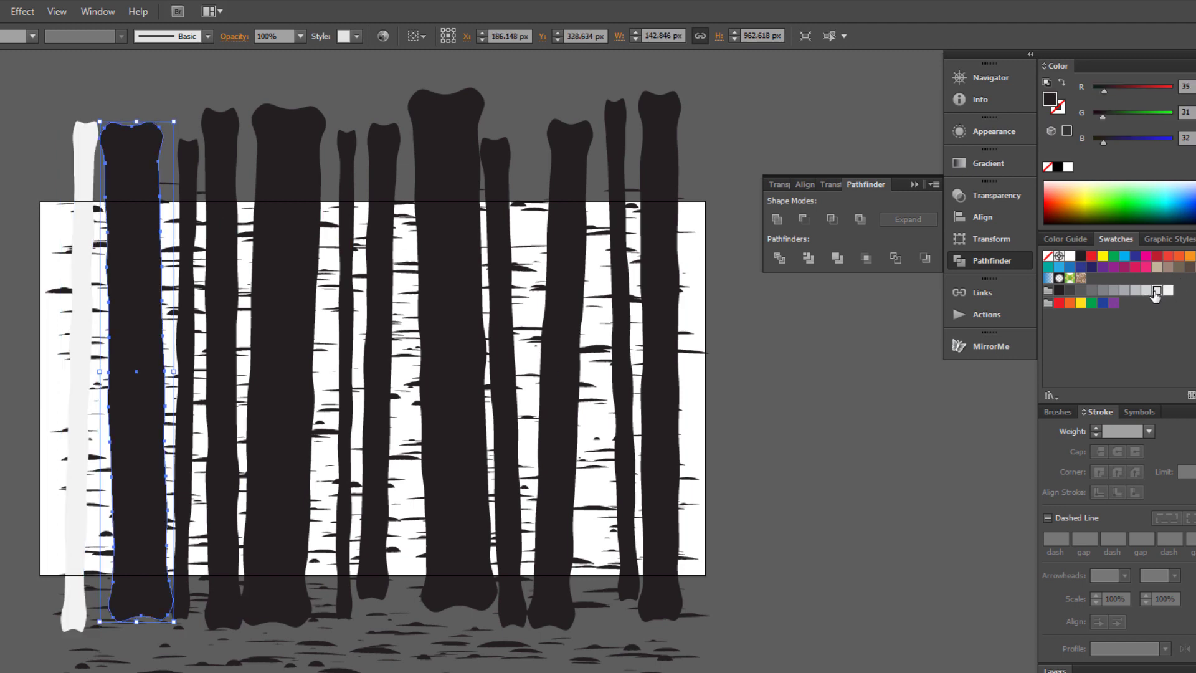
{"action": "left_click", "coordinate": [1156, 290]}
{"action": "key", "text": "ctrl+alt+]"}
{"action": "left_click", "coordinate": [1145, 291]}
{"action": "key", "text": "ctrl+alt+]"}
{"action": "left_click", "coordinate": [1156, 290]}
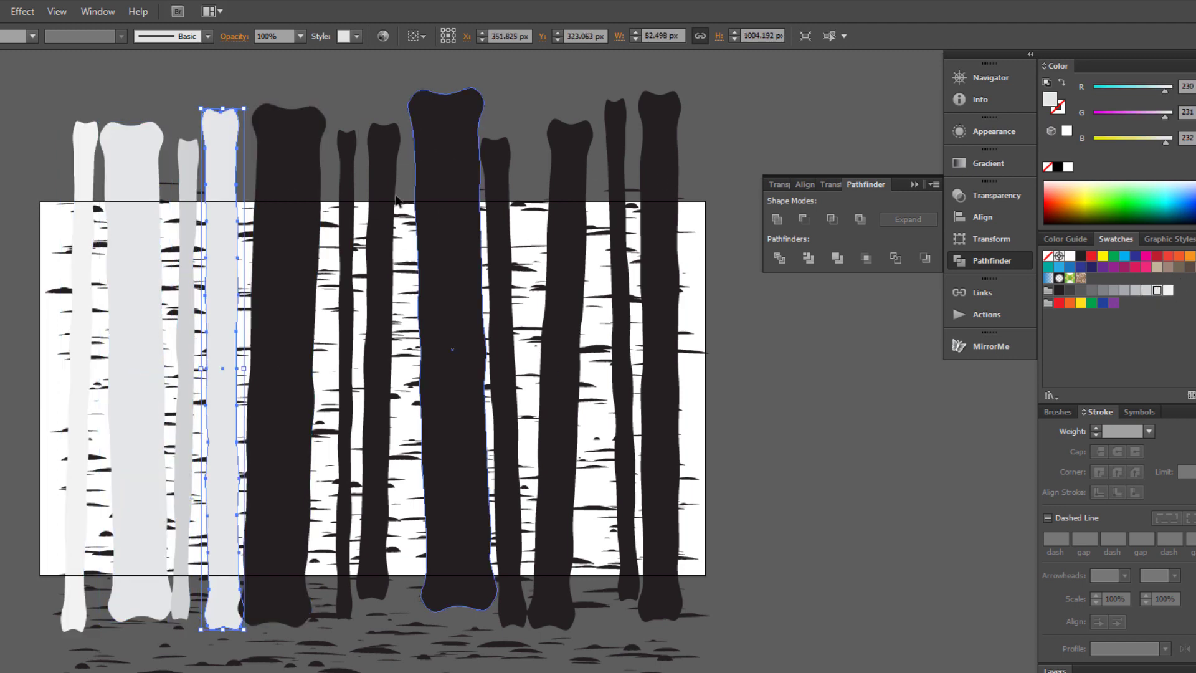
{"action": "key", "text": "ctrl+alt+]"}
{"action": "left_click", "coordinate": [1156, 290]}
{"action": "key", "text": "ctrl+alt+]"}
{"action": "left_click", "coordinate": [1165, 290]}
- Fill the remaining six trunks with varied light grey swatches
{"action": "key", "text": "ctrl+alt+]"}
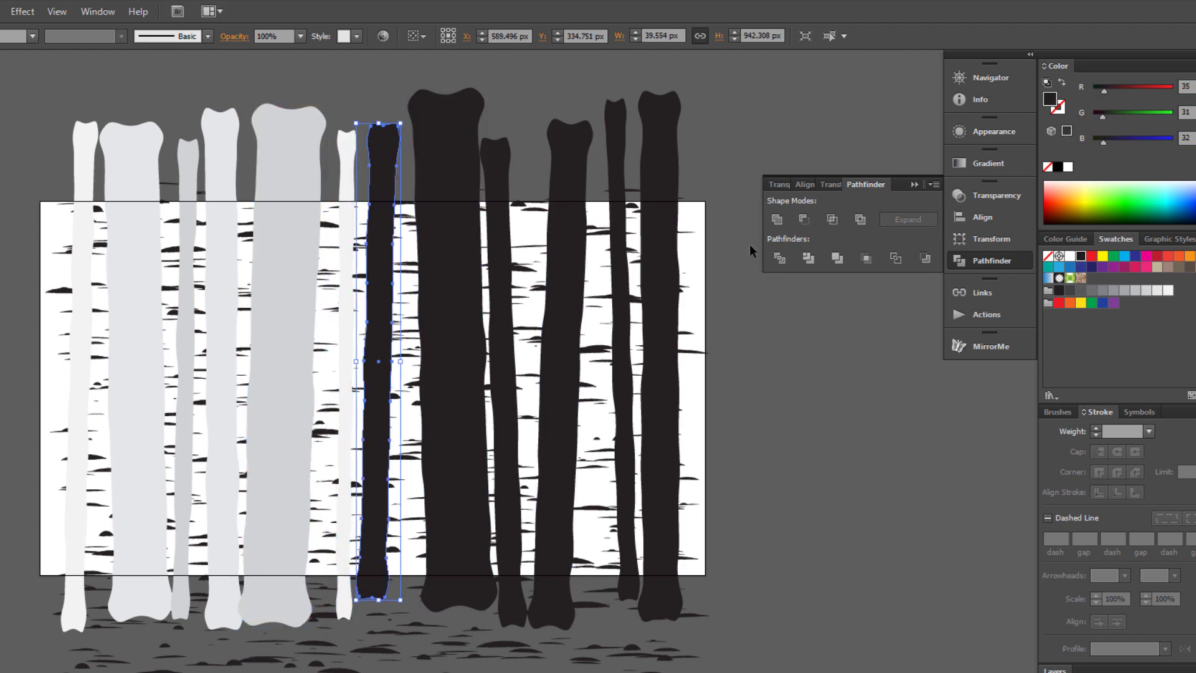
{"action": "left_click", "coordinate": [1156, 290]}
{"action": "key", "text": "ctrl+alt+]"}
{"action": "left_click", "coordinate": [1166, 290]}
{"action": "key", "text": "ctrl+alt+]"}
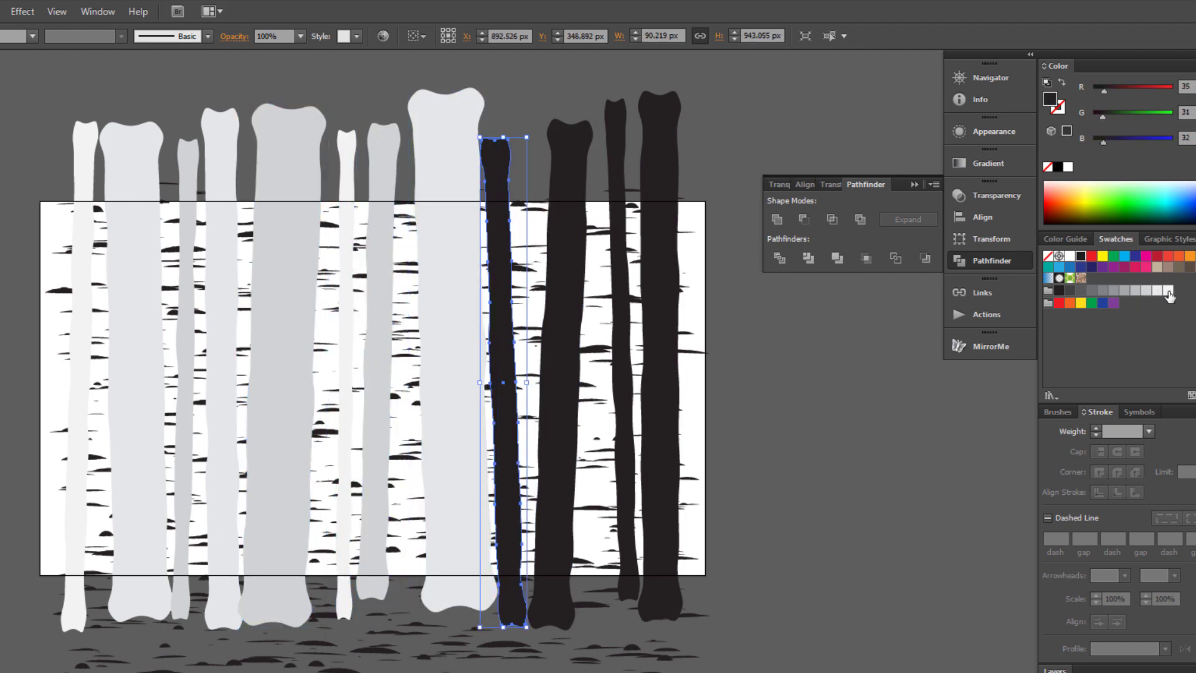
{"action": "left_click", "coordinate": [1166, 290]}
{"action": "key", "text": "ctrl+alt+]"}
{"action": "left_click", "coordinate": [1146, 291]}
{"action": "key", "text": "ctrl+alt+]"}
{"action": "left_click", "coordinate": [1156, 290]}
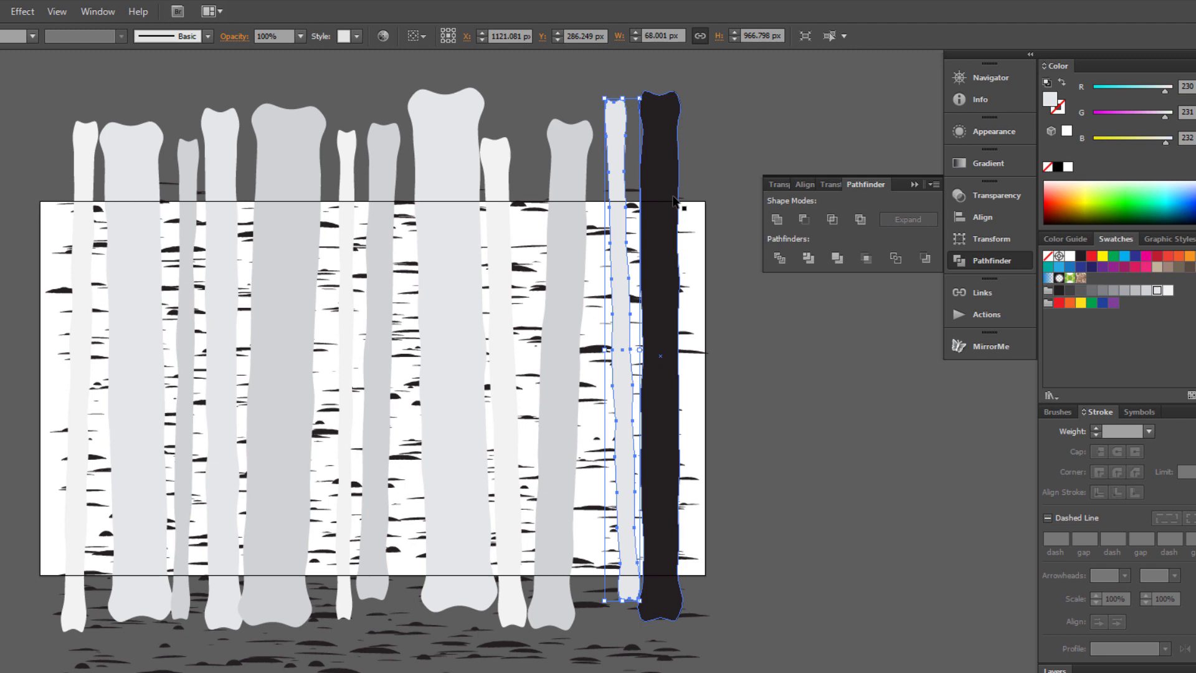
{"action": "key", "text": "ctrl+alt+]"}
{"action": "left_click", "coordinate": [1167, 290]}
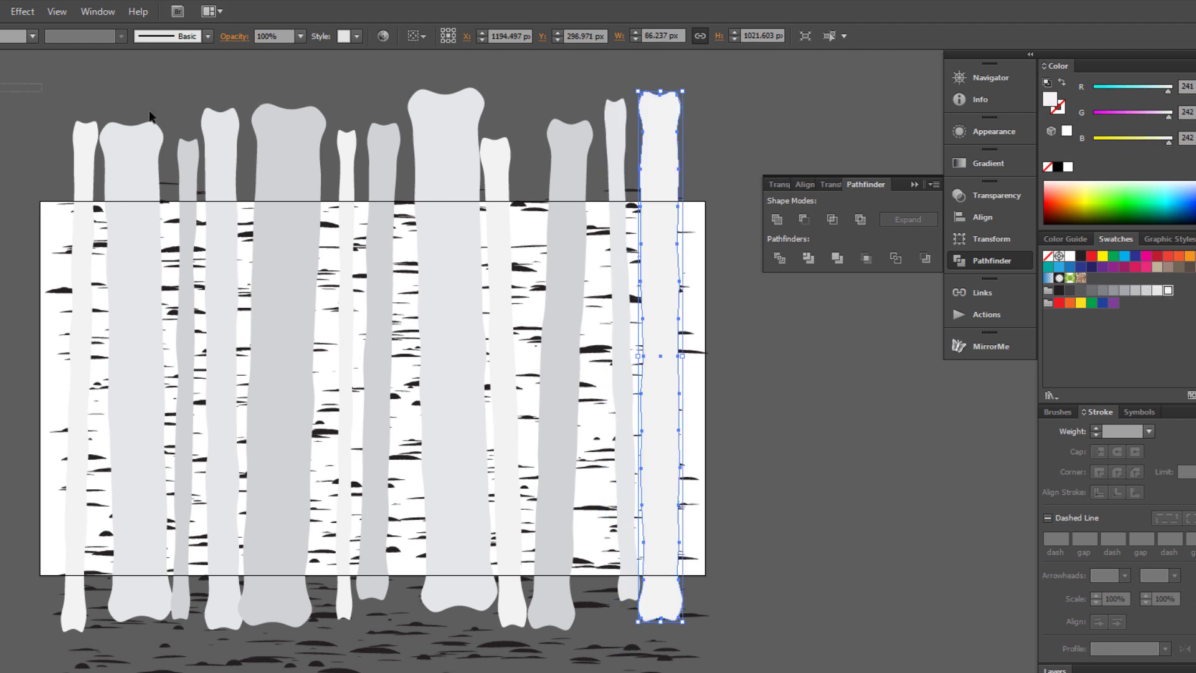
- Group all the trunks, copy the group and paste it in front
{"action": "left_click", "coordinate": [422, 194]}
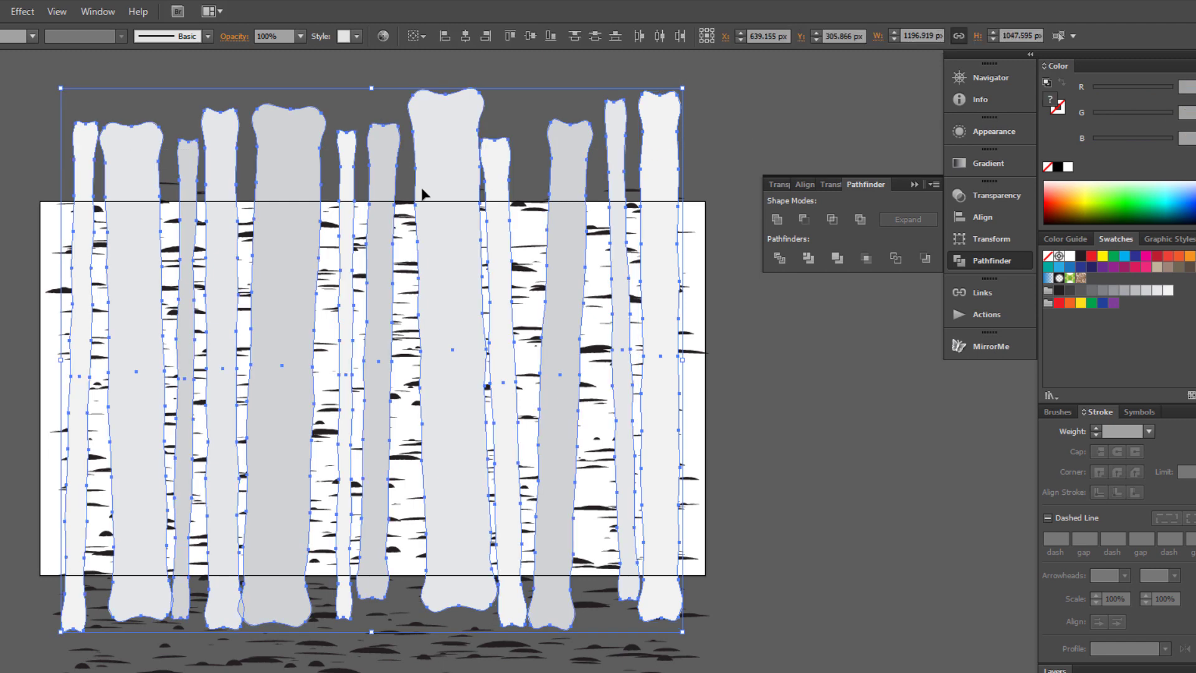
{"action": "right_click", "coordinate": [274, 130]}
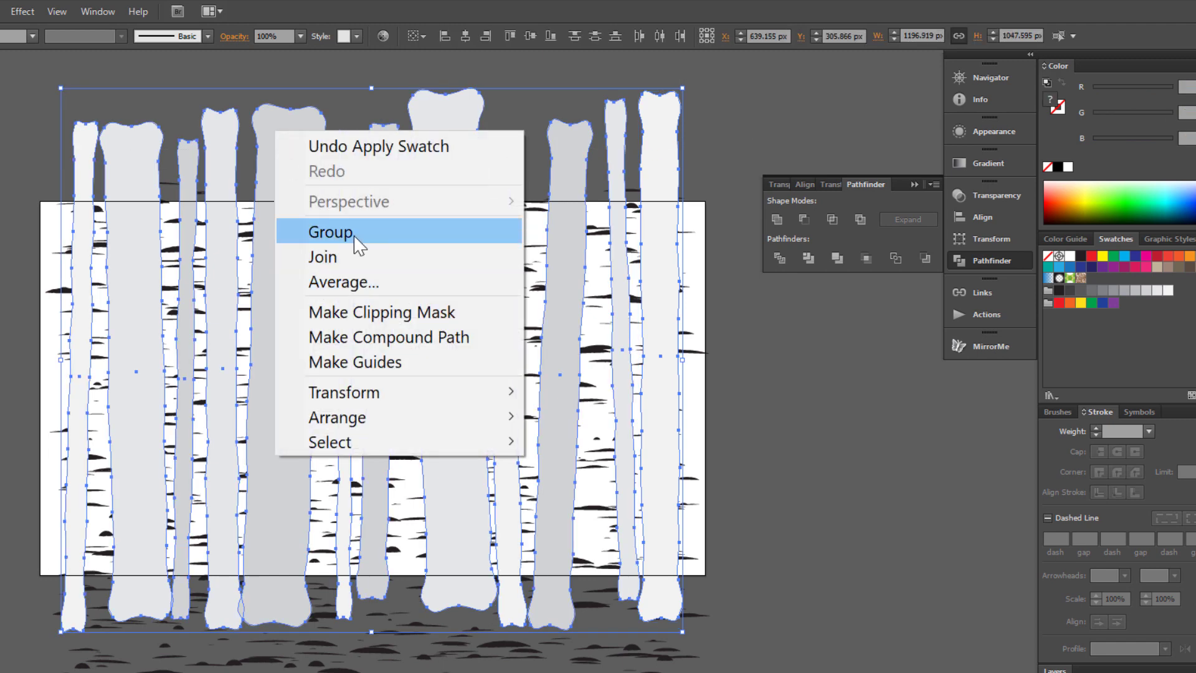
{"action": "left_click", "coordinate": [330, 232]}
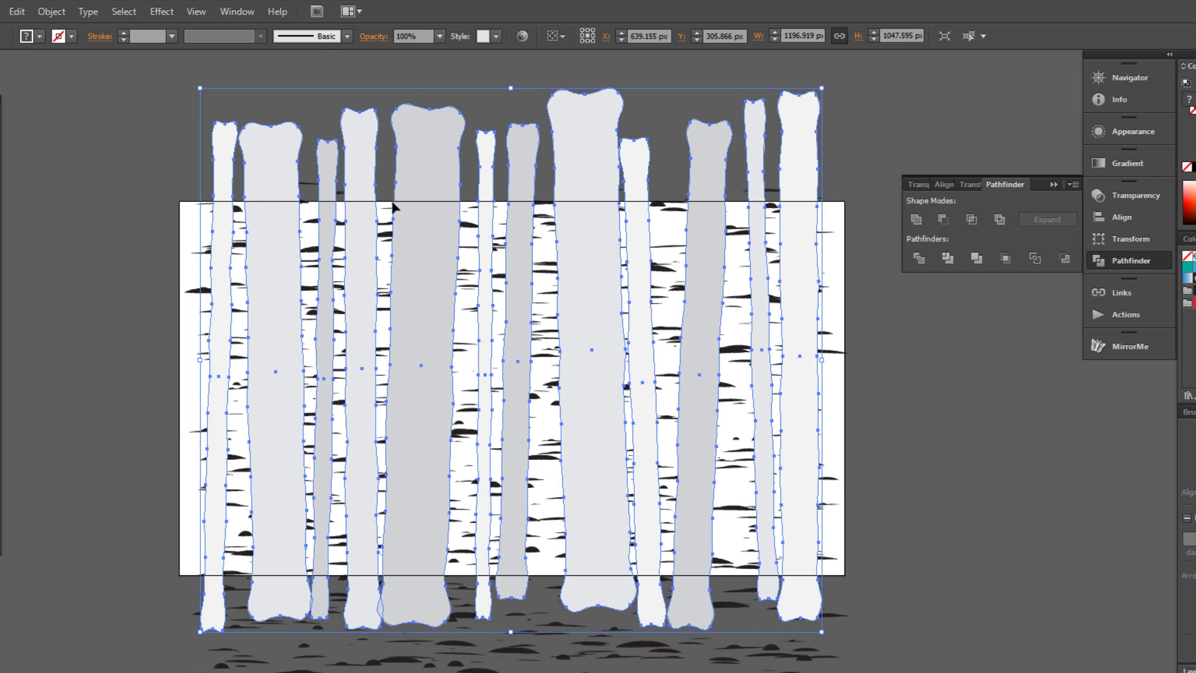
{"action": "left_click", "coordinate": [12, 11]}
{"action": "left_click", "coordinate": [37, 115]}
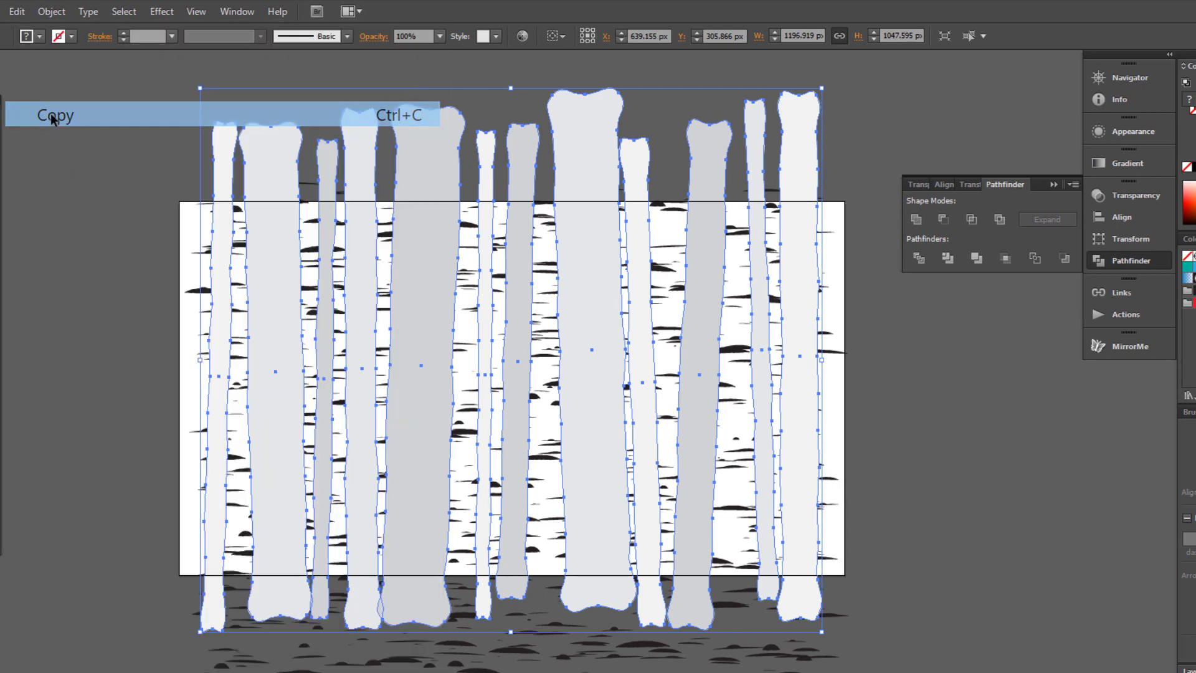
{"action": "left_click", "coordinate": [17, 12]}
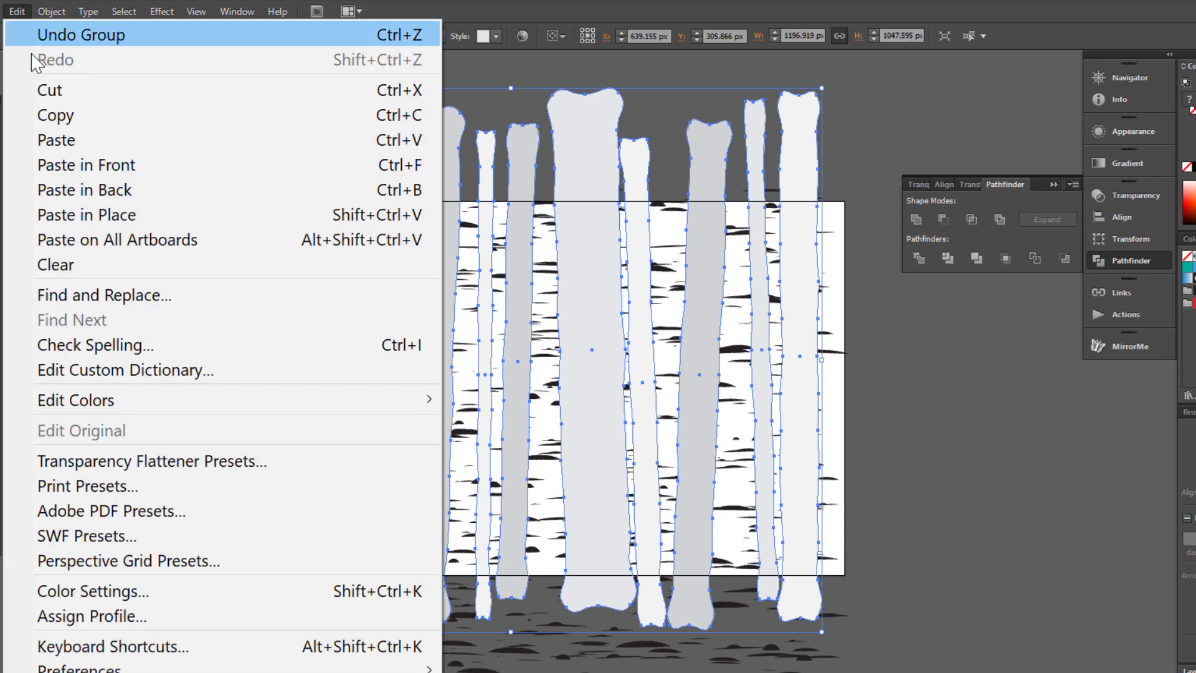
{"action": "left_click", "coordinate": [128, 166]}
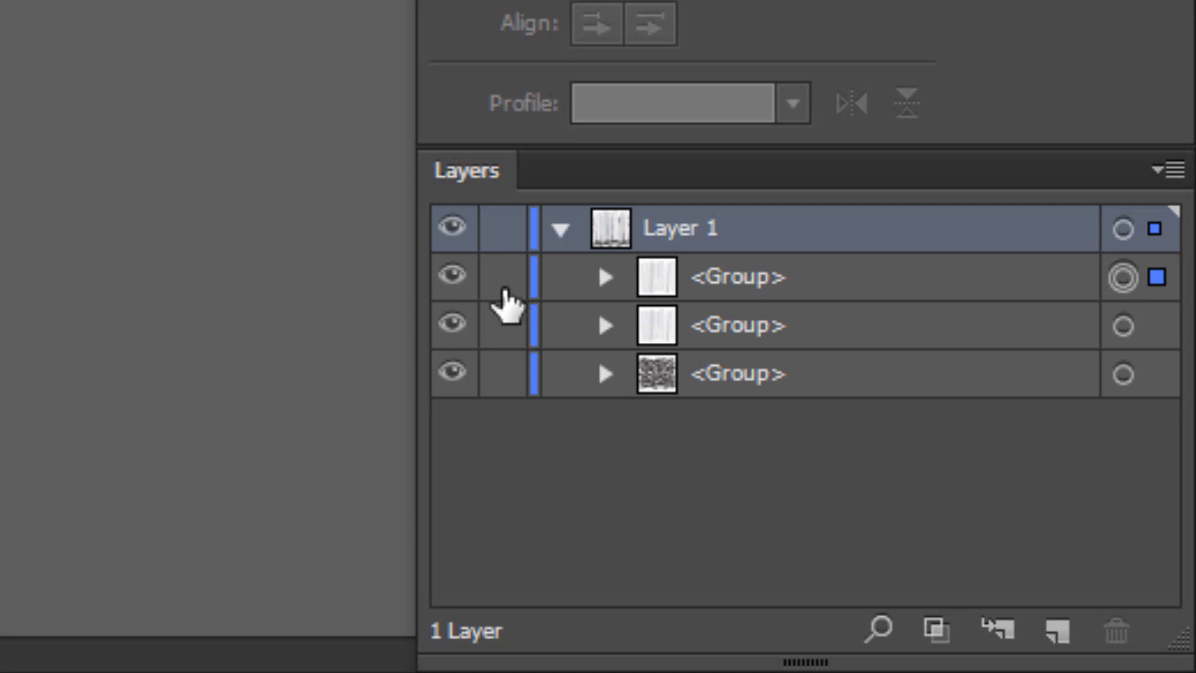
- Lock the top trunk copy and merge the lower copy into one expanded compound path
{"action": "left_click", "coordinate": [503, 290]}
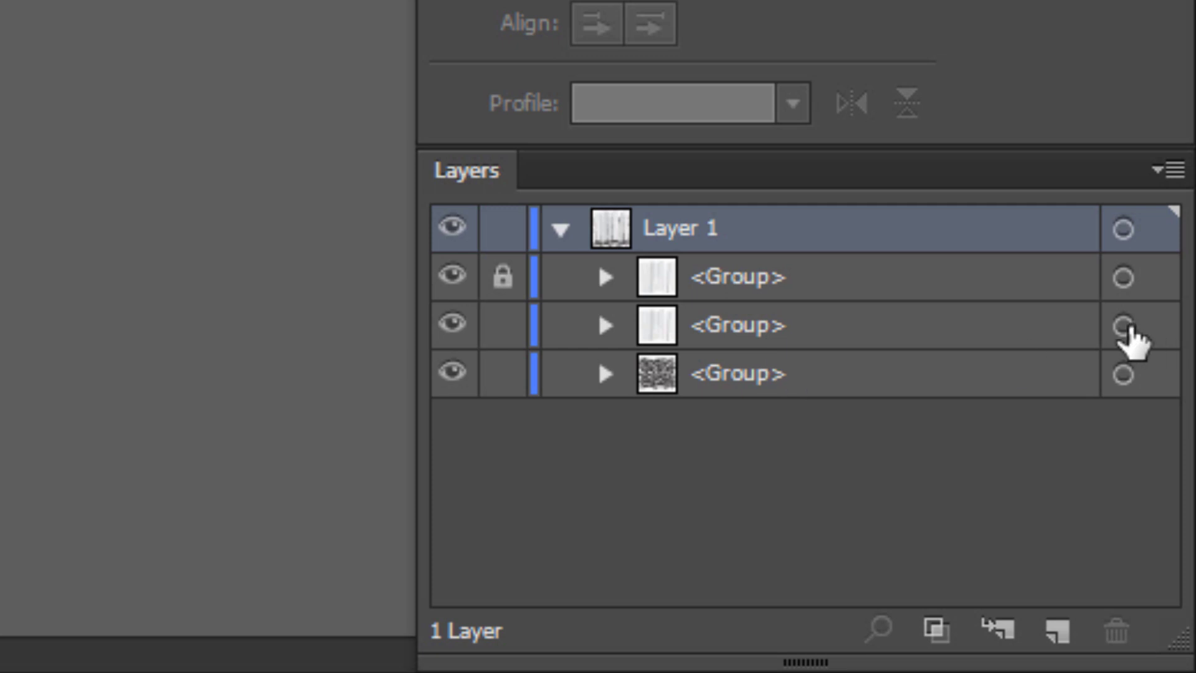
{"action": "left_click", "coordinate": [1124, 326]}
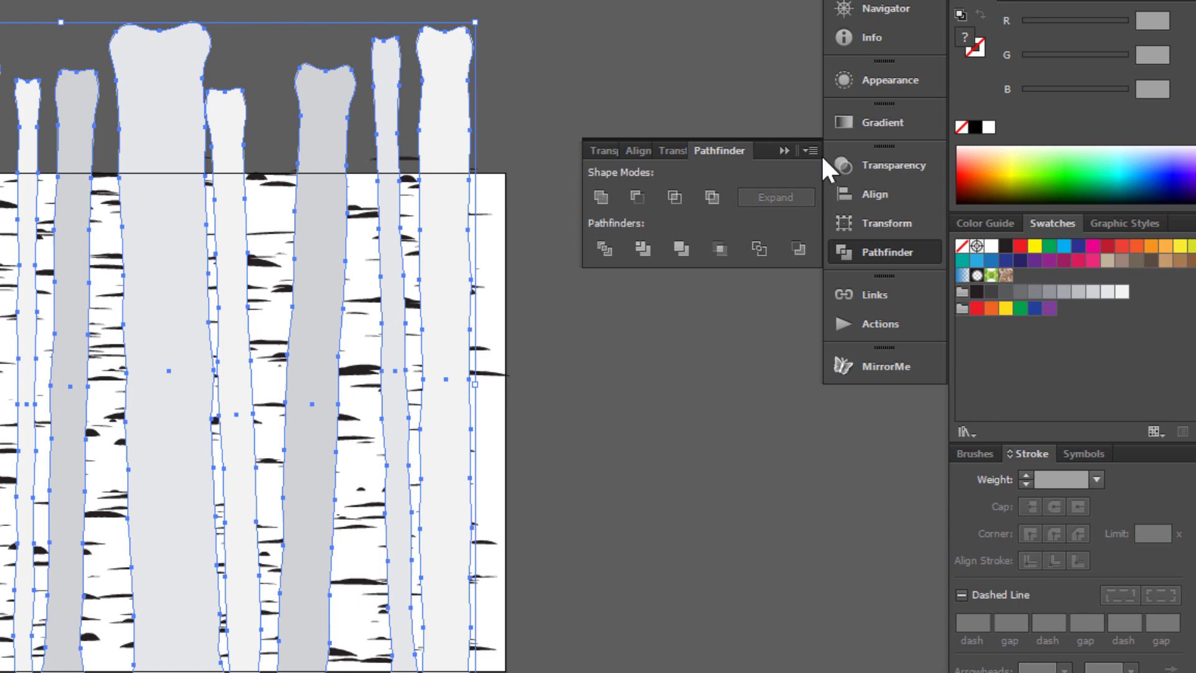
{"action": "left_click", "coordinate": [810, 150]}
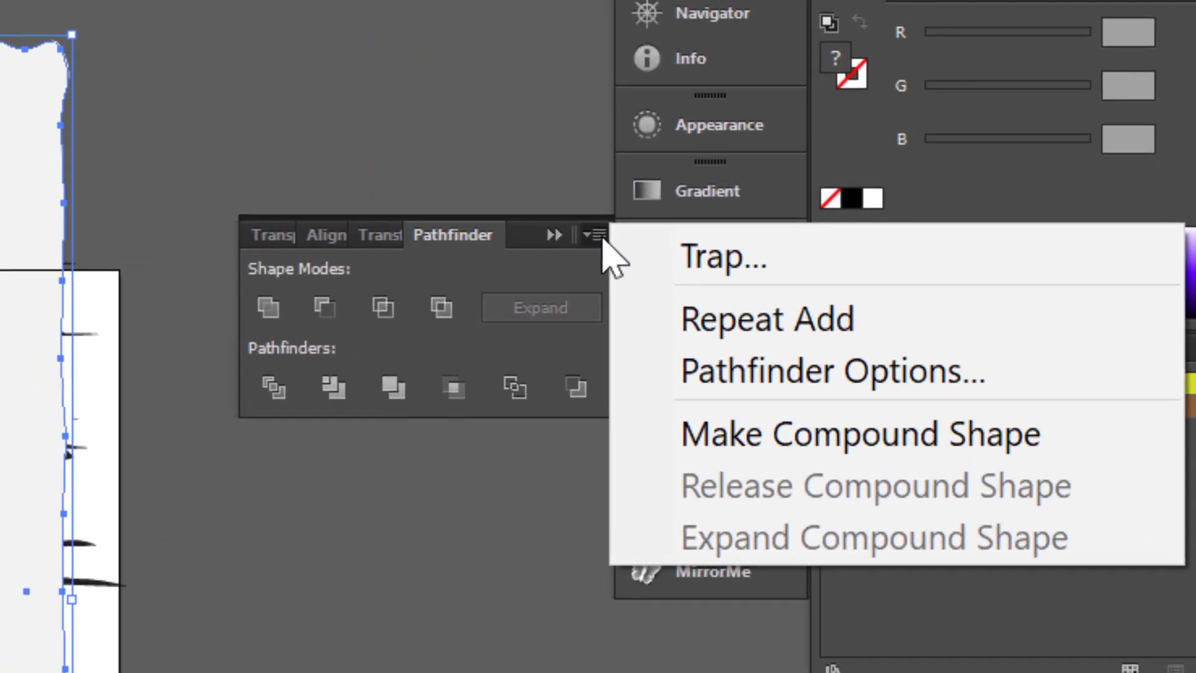
{"action": "left_click", "coordinate": [752, 441]}
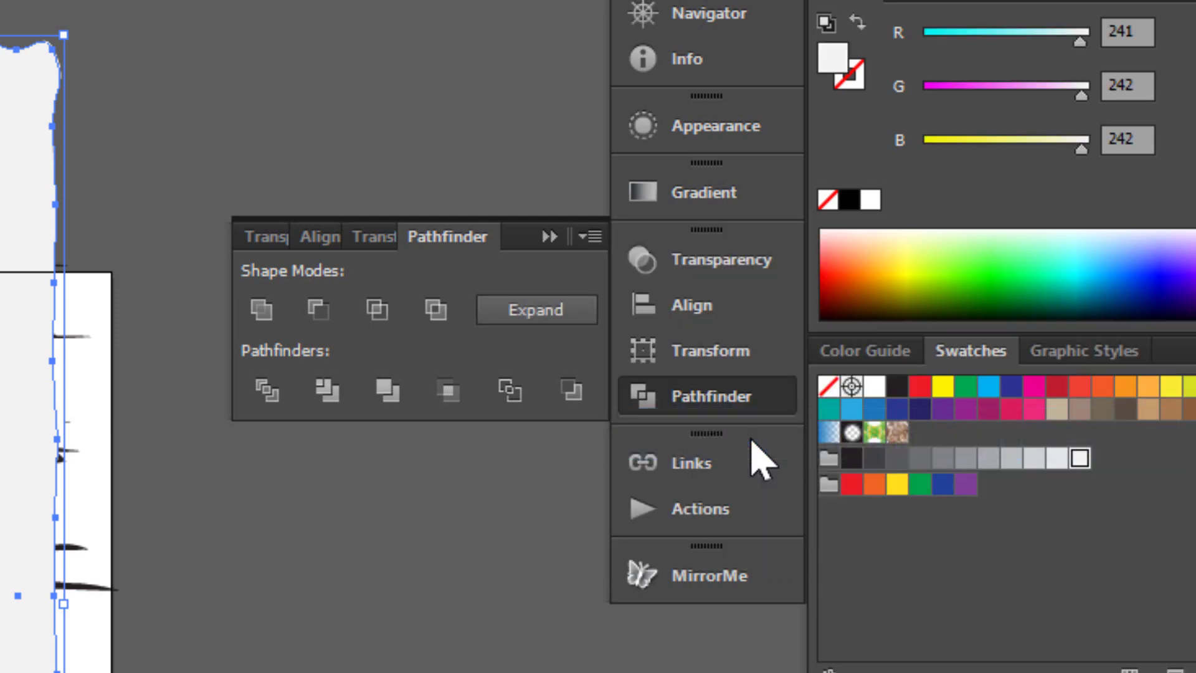
{"action": "left_click", "coordinate": [525, 323]}
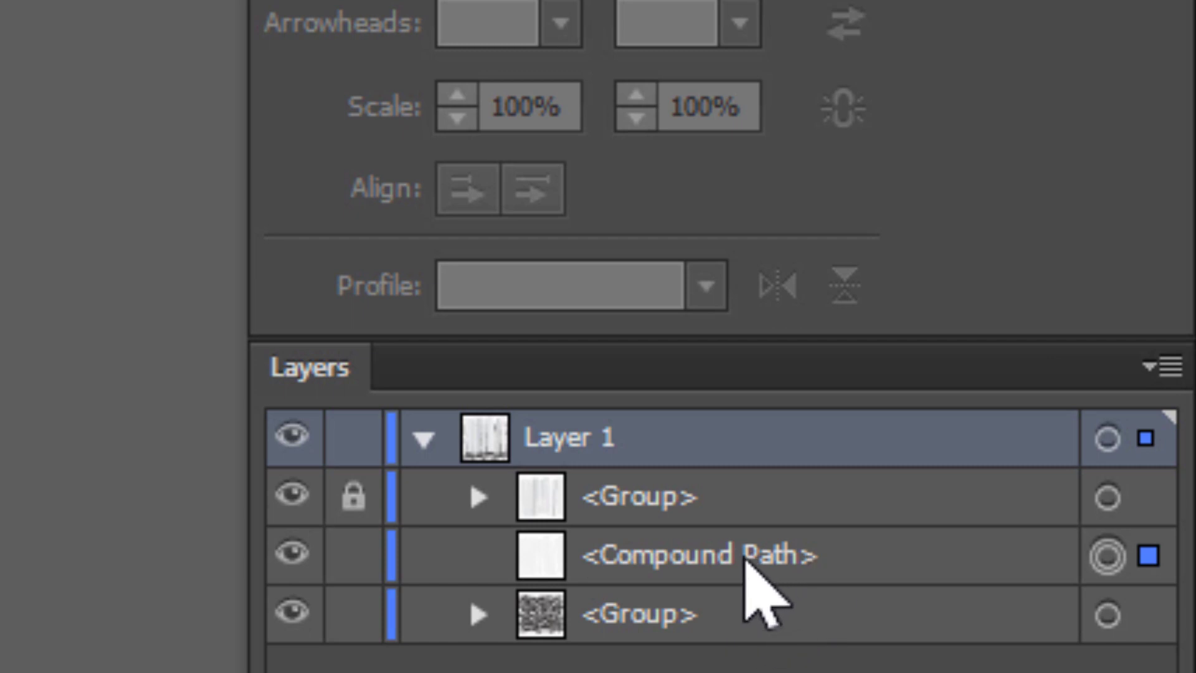
- Make the bark-mark group a single compound path and move it up about 44 px
{"action": "left_click", "coordinate": [1106, 616]}
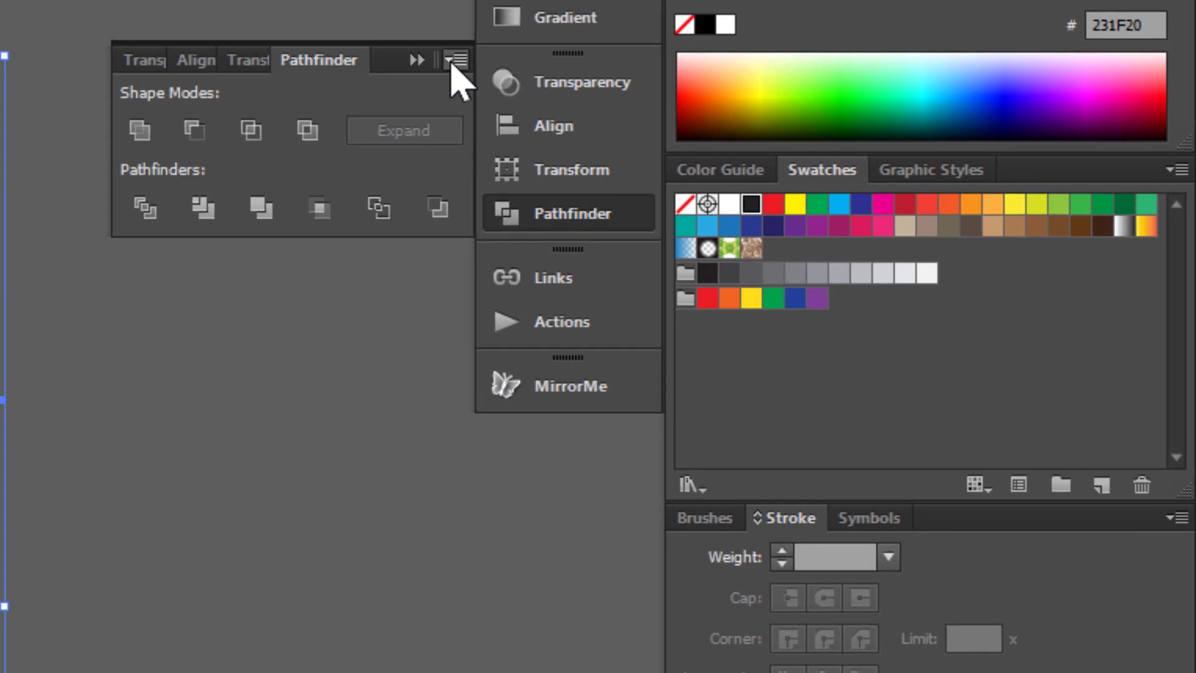
{"action": "left_click", "coordinate": [784, 33]}
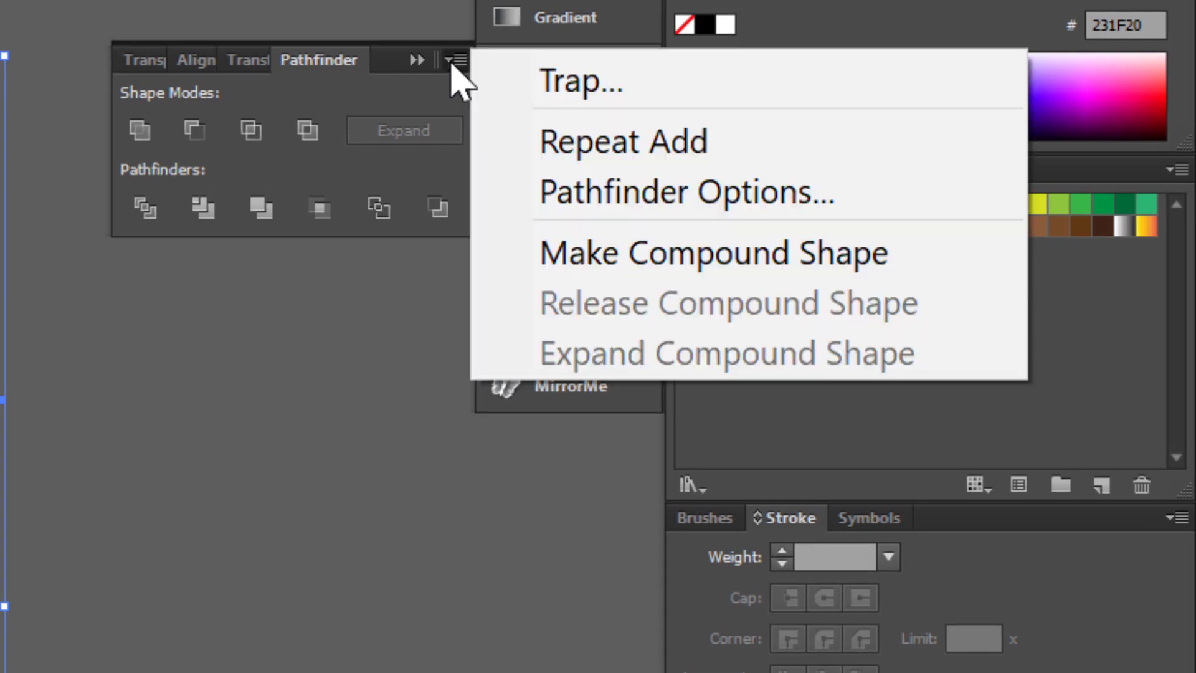
{"action": "left_click", "coordinate": [546, 264]}
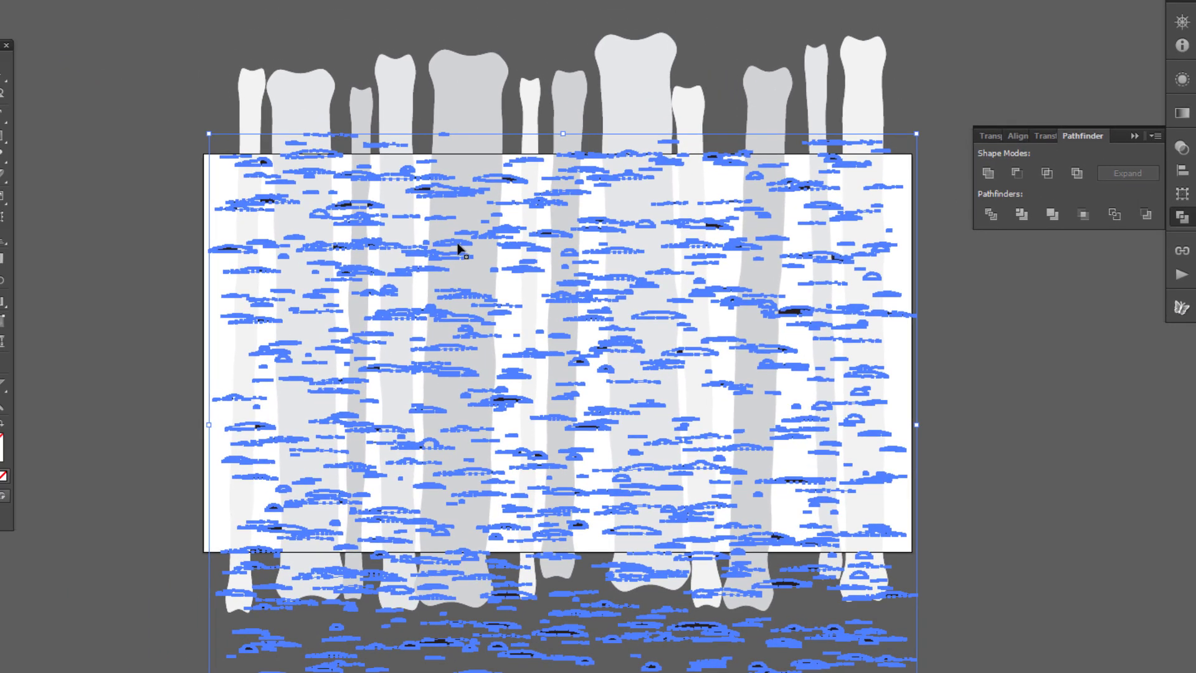
{"action": "mouse_move", "coordinate": [459, 244]}
{"action": "left_mouse_down"}
{"action": "mouse_move", "coordinate": [463, 209]}
{"action": "mouse_move", "coordinate": [467, 229]}
{"action": "left_mouse_up"}
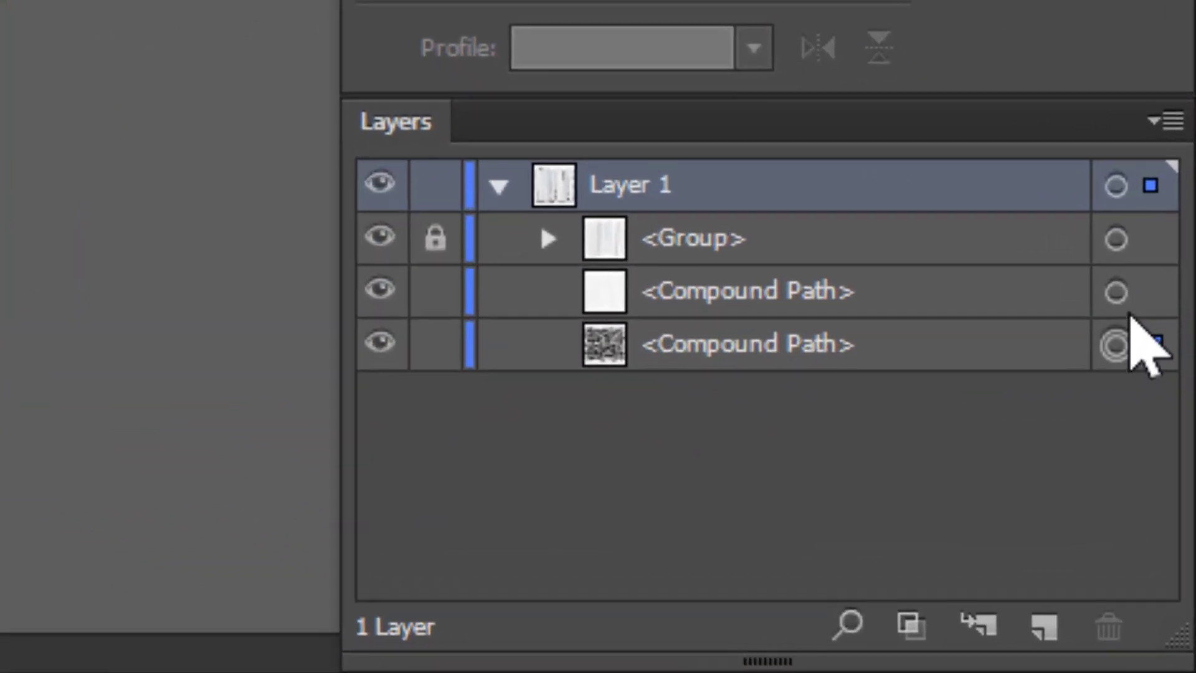
- Select both the white and the dark bark-mark compound paths together in Layers
{"action": "left_click", "coordinate": [1168, 538]}
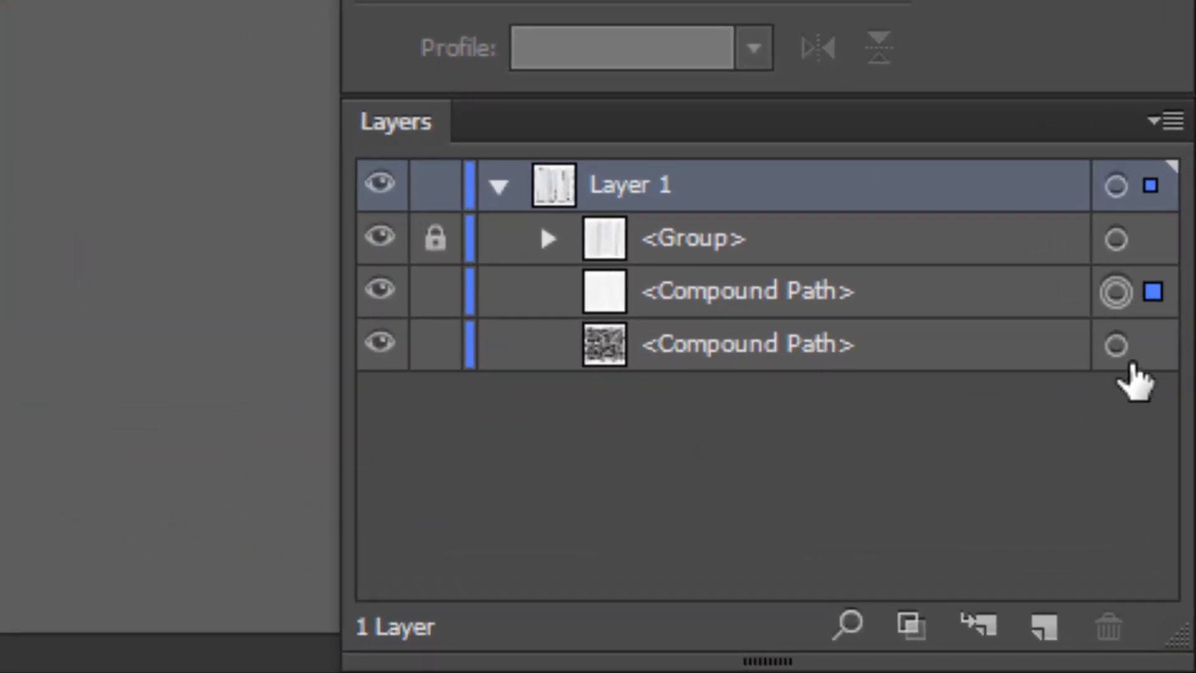
{"action": "left_click", "coordinate": [1115, 345], "text": "shift"}
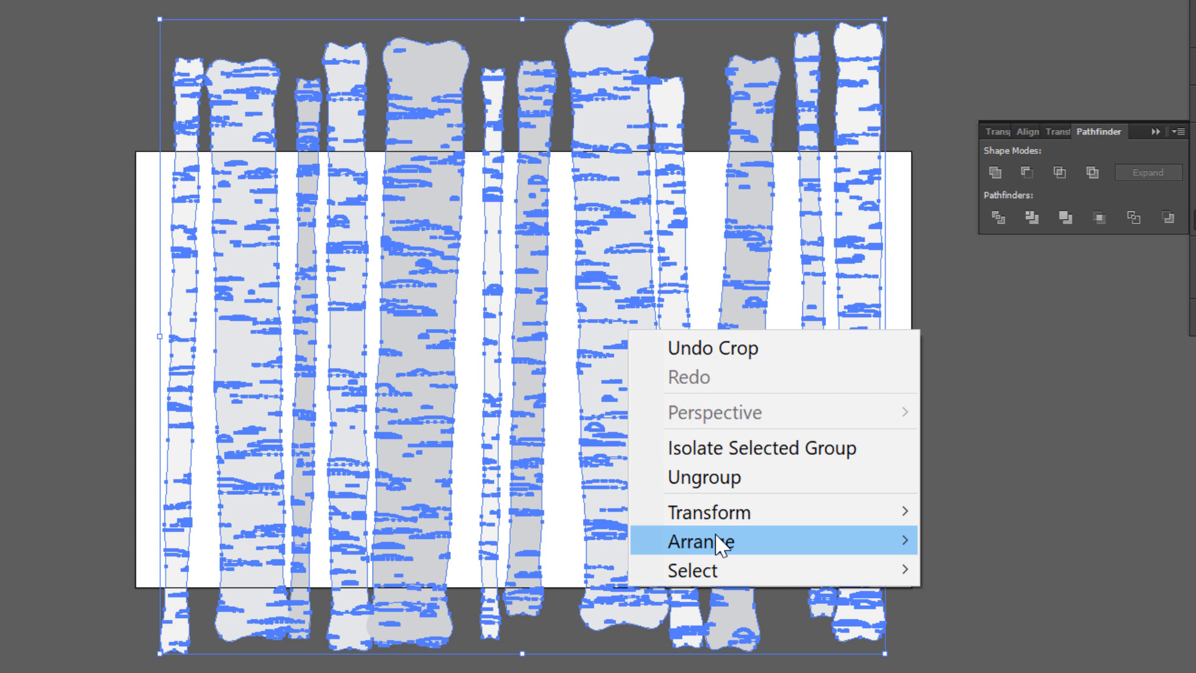
{"action": "mouse_move", "coordinate": [719, 551]}
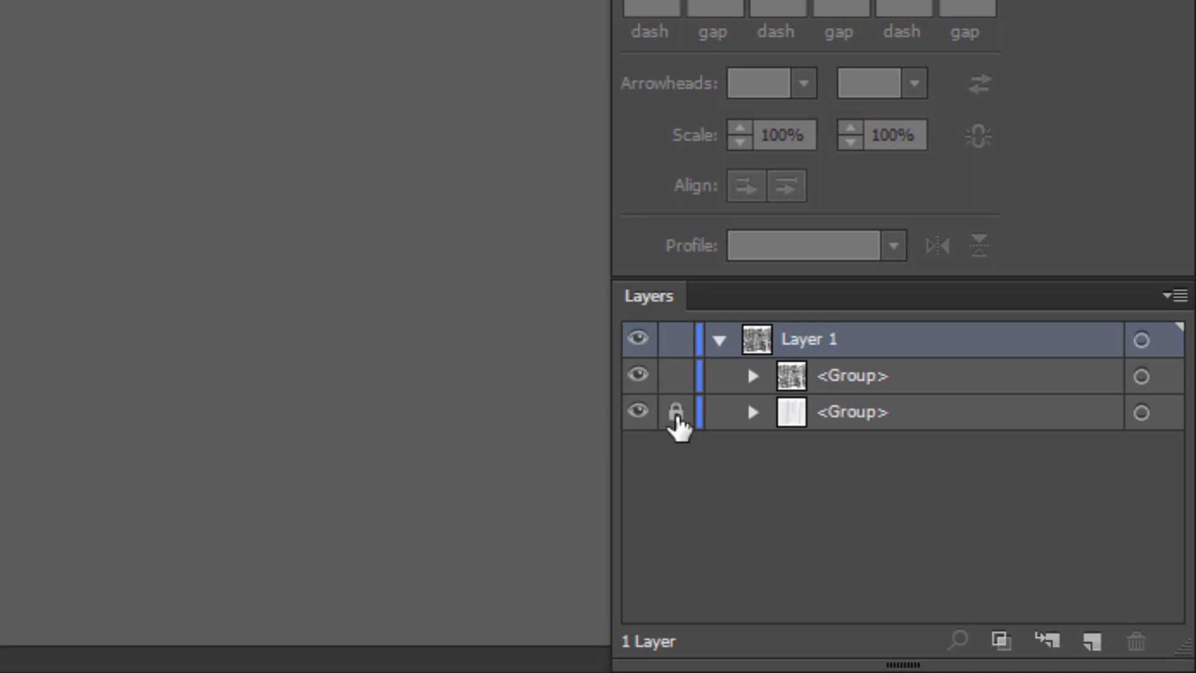
- Unlock the trunk group, paste a copy of it in front, and isolate that copy for editing
{"action": "left_click", "coordinate": [894, 522]}
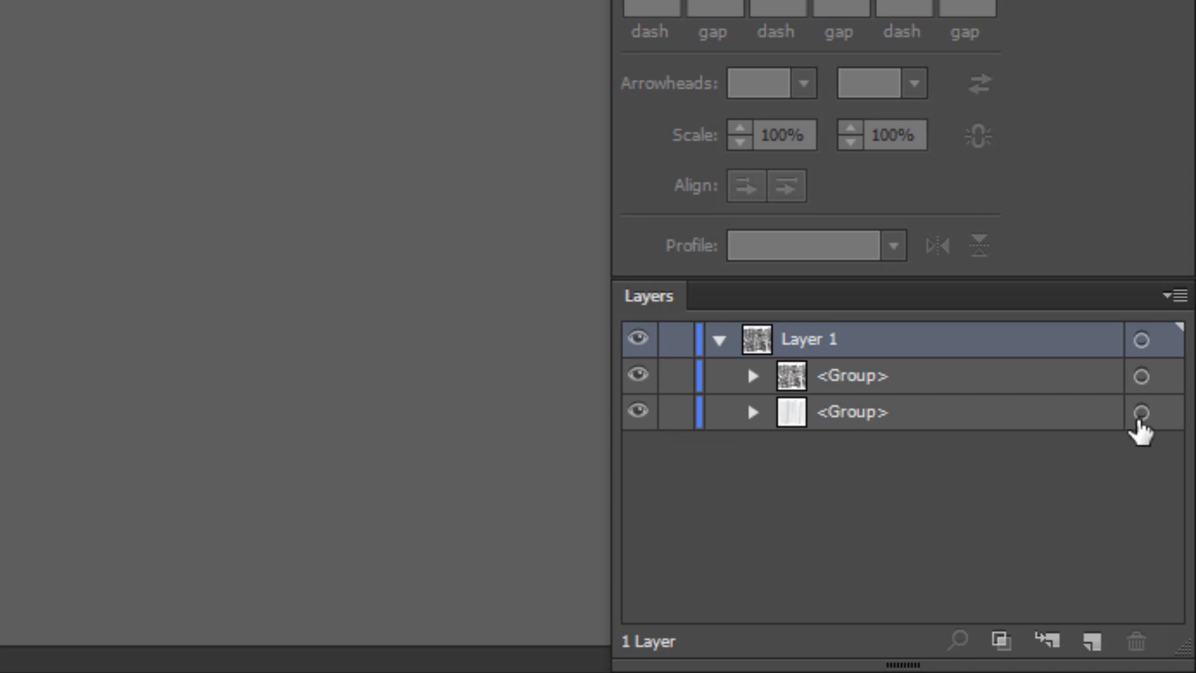
{"action": "left_click", "coordinate": [1141, 411]}
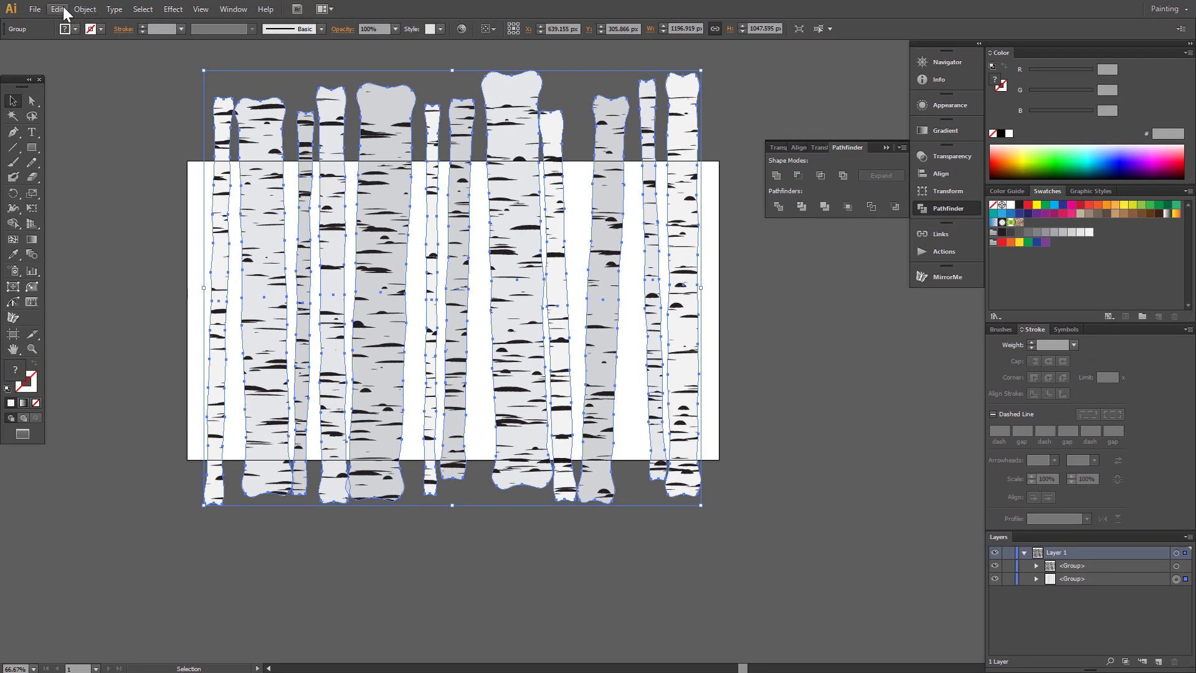
{"action": "left_click", "coordinate": [63, 9]}
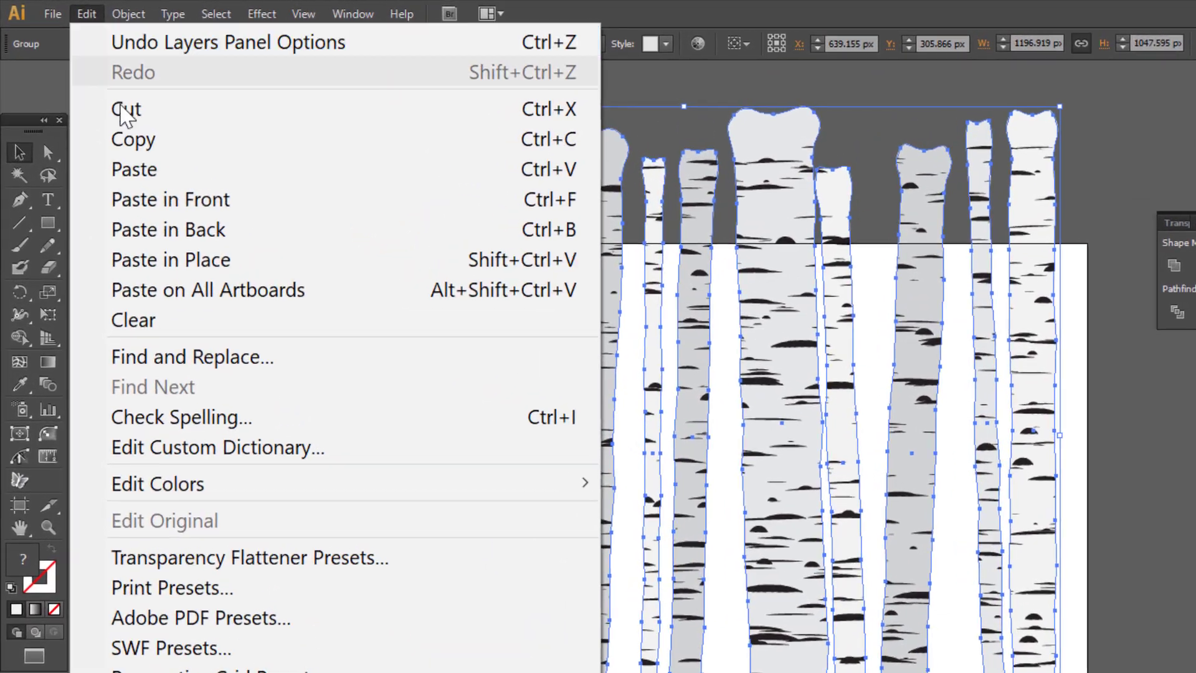
{"action": "left_click", "coordinate": [92, 92]}
{"action": "left_click", "coordinate": [87, 13]}
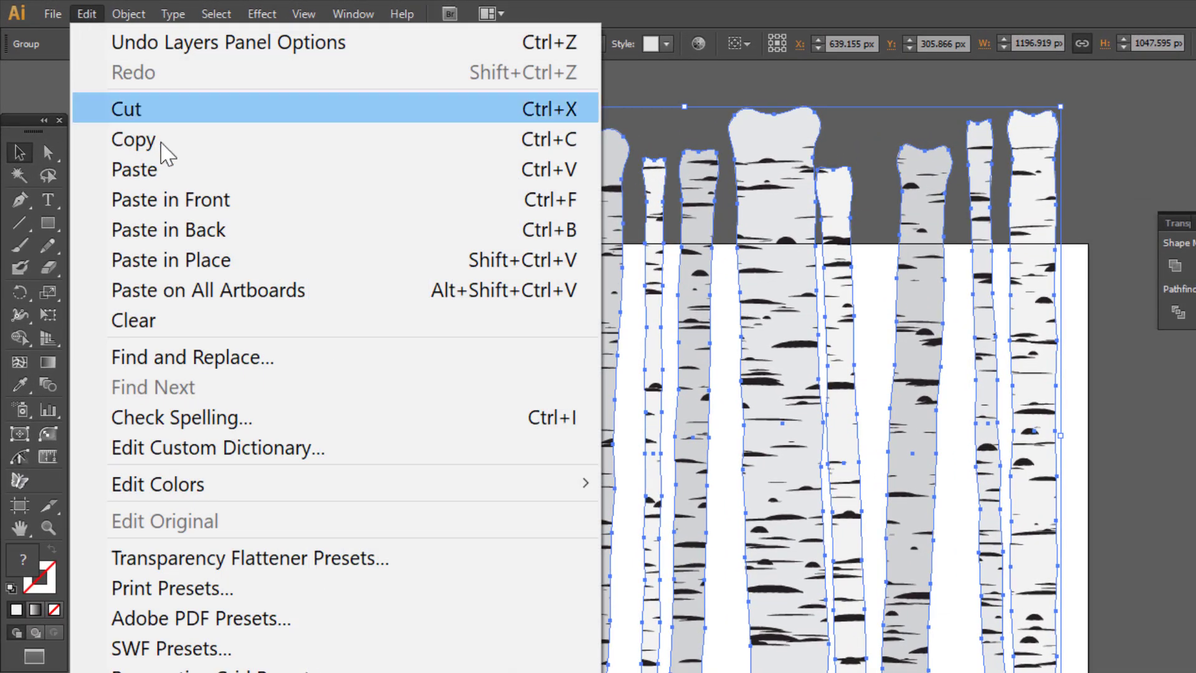
{"action": "left_click", "coordinate": [204, 206]}
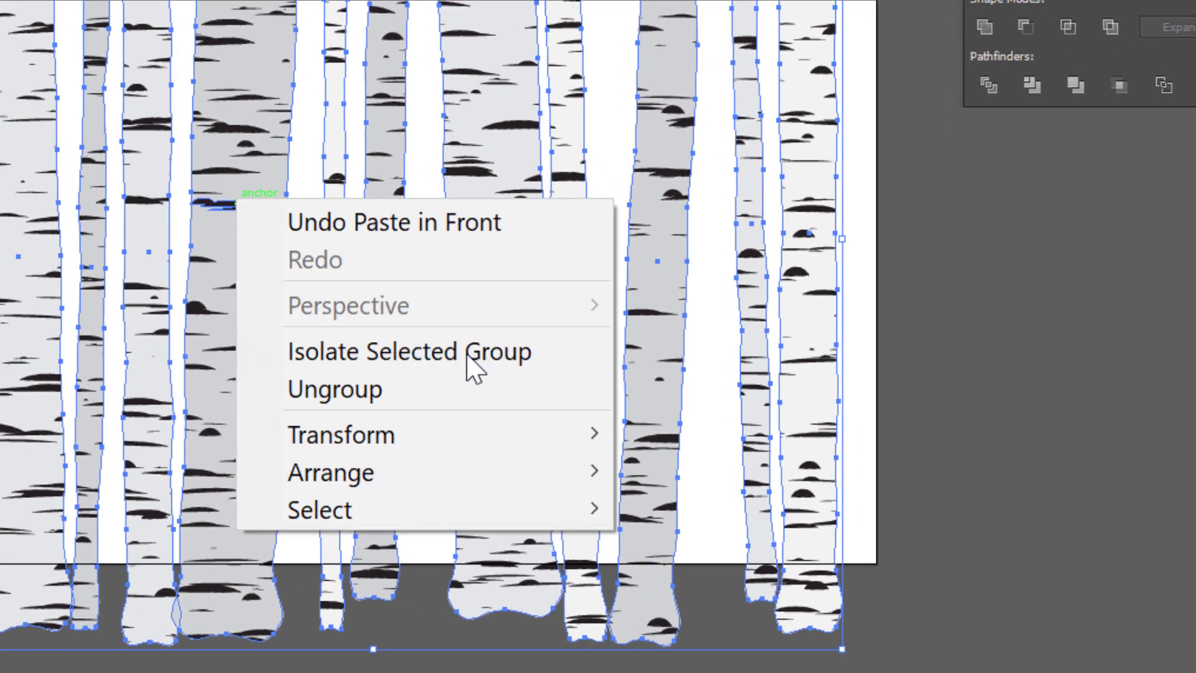
{"action": "left_click", "coordinate": [467, 352]}
{"action": "left_click", "coordinate": [632, 427]}
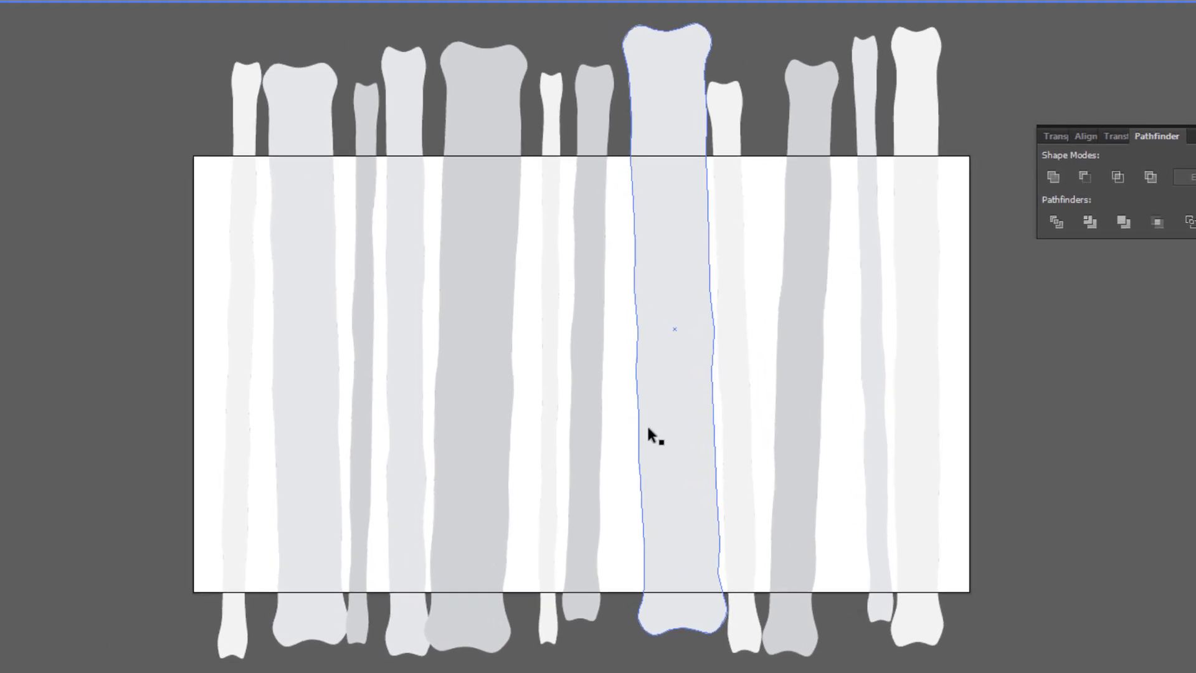
- Select all the isolated trunk shapes, copy them and paste in front
{"action": "left_click_drag", "start_coordinate": [163, 86], "coordinate": [1022, 672]}
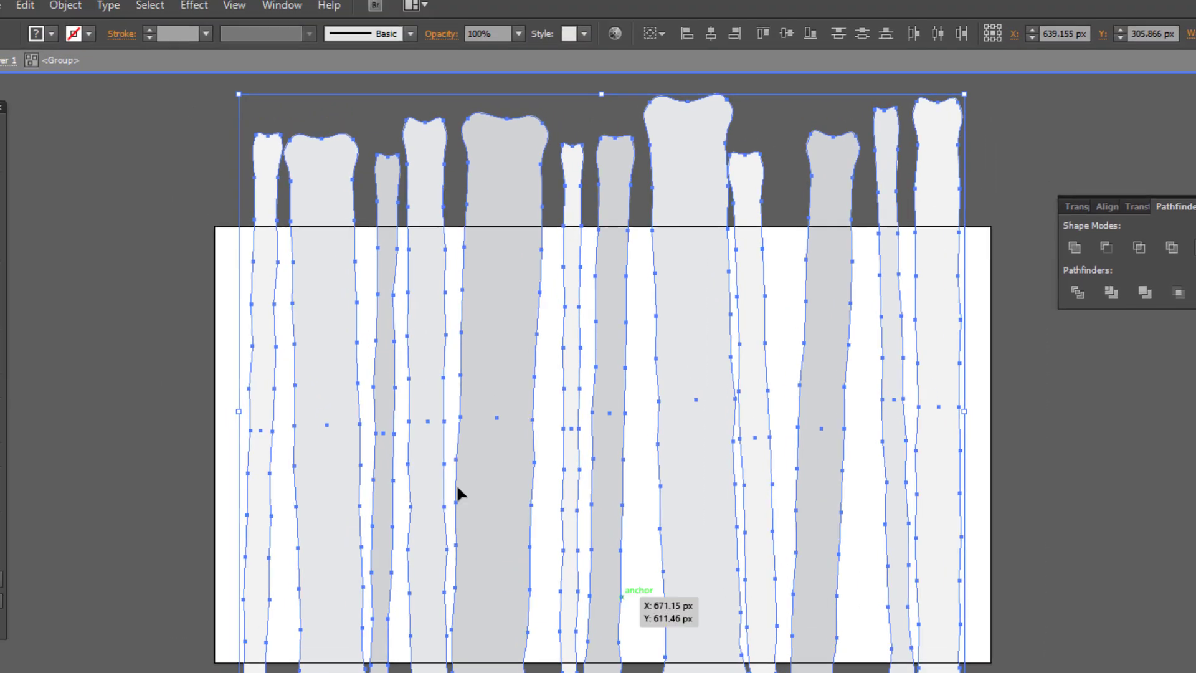
{"action": "left_click", "coordinate": [28, 13]}
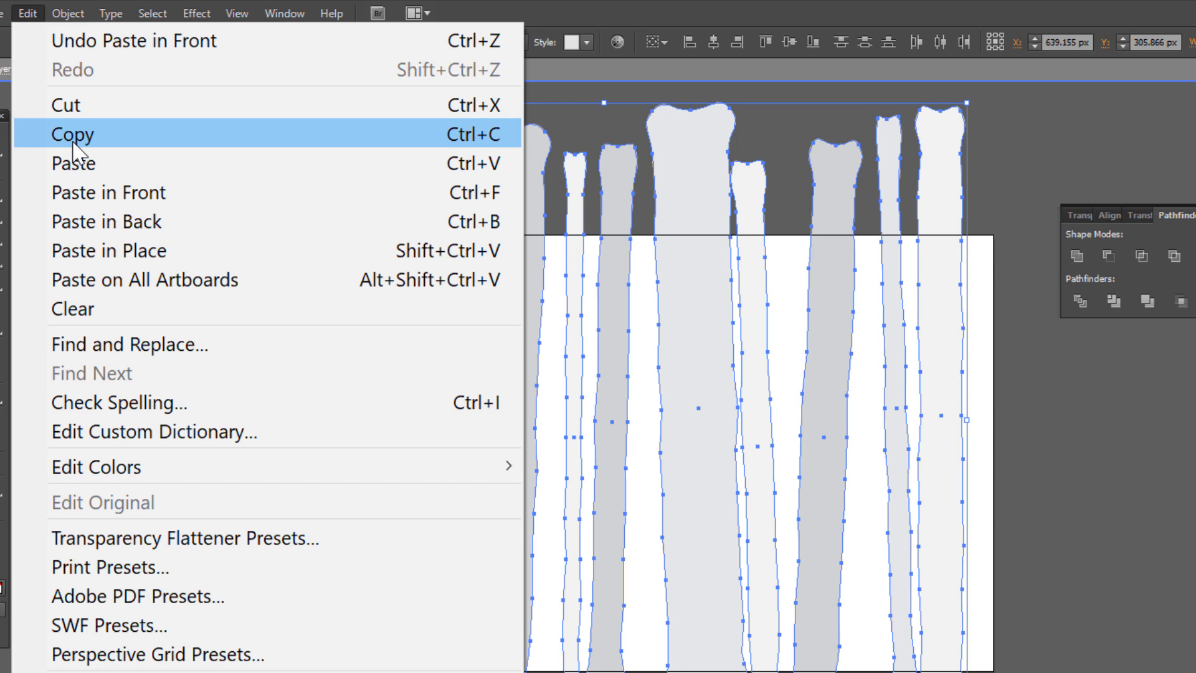
{"action": "left_click", "coordinate": [63, 135]}
{"action": "left_click", "coordinate": [28, 13]}
{"action": "left_click", "coordinate": [180, 195]}
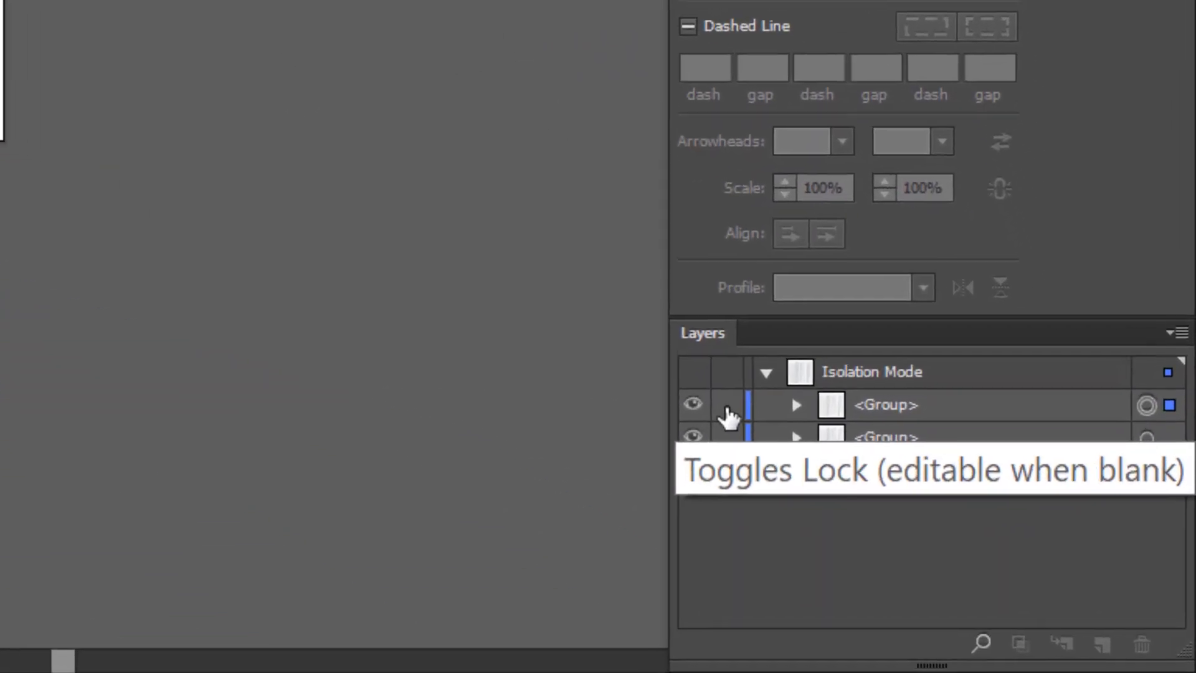
- Lock the top trunk group and merge the lower one into an expanded compound shape
{"action": "left_click", "coordinate": [726, 406]}
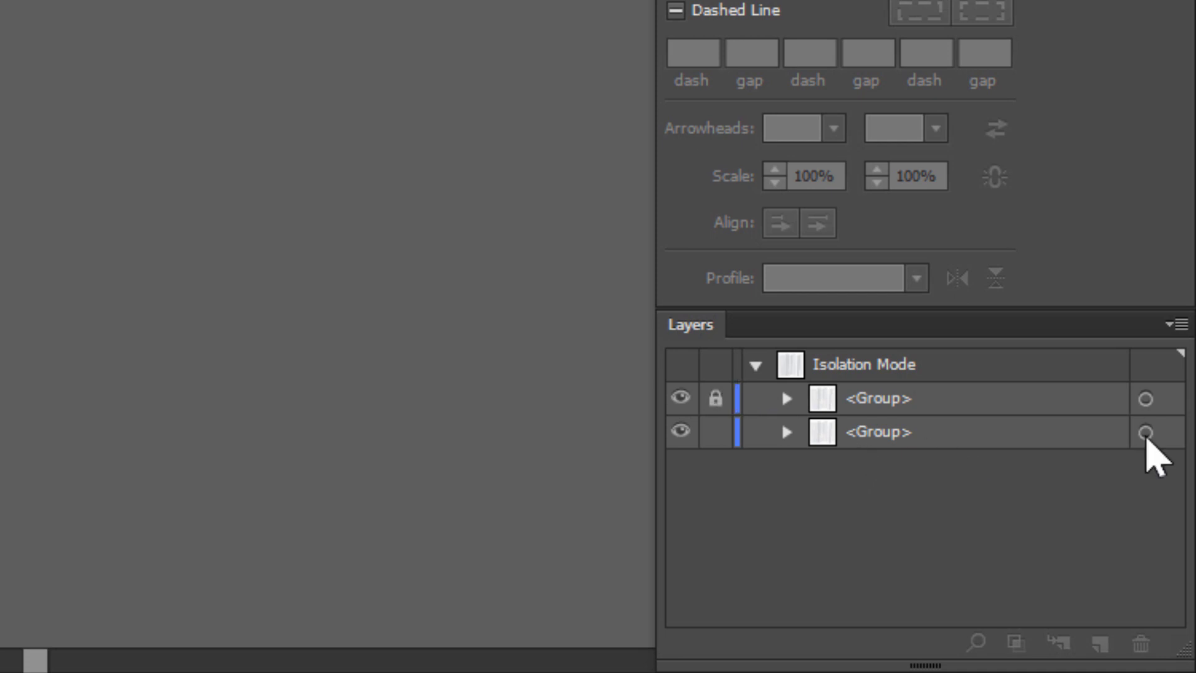
{"action": "left_click", "coordinate": [1145, 432]}
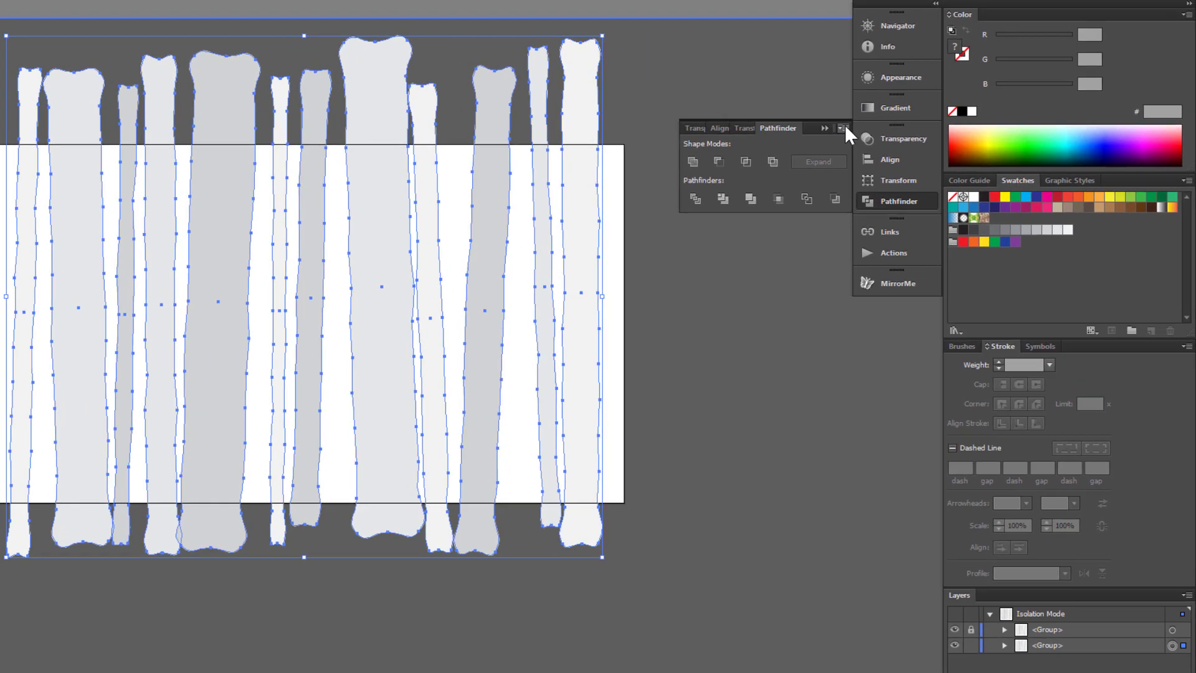
{"action": "left_click", "coordinate": [883, 113]}
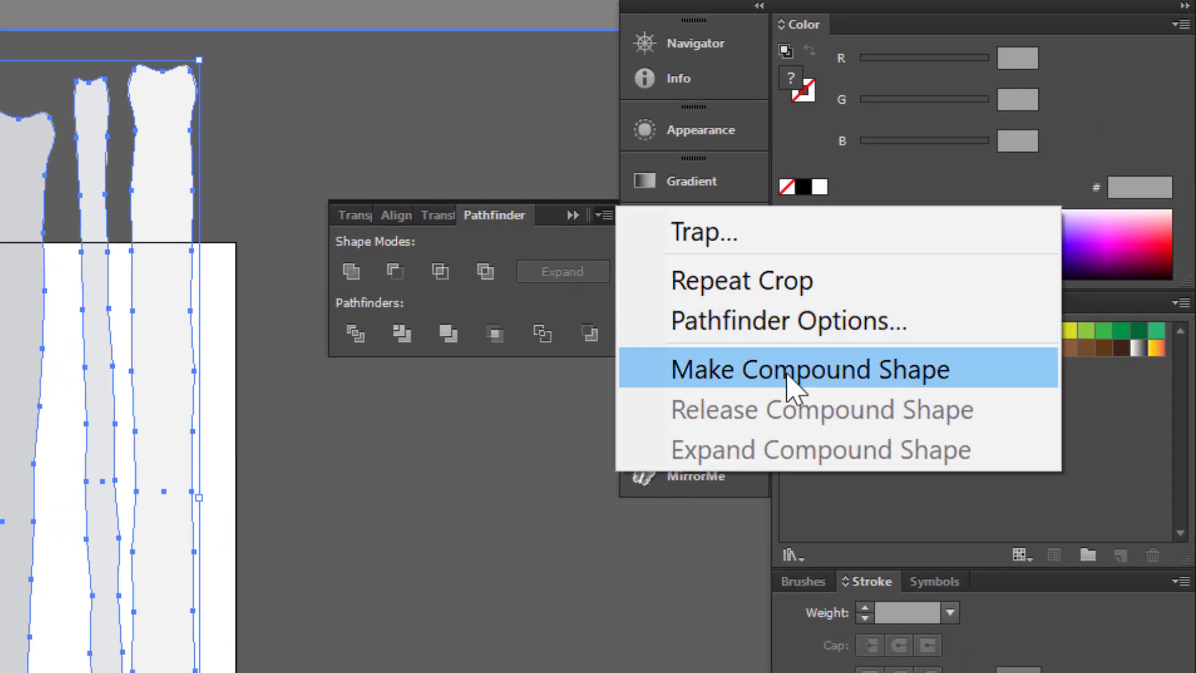
{"action": "left_click", "coordinate": [787, 373]}
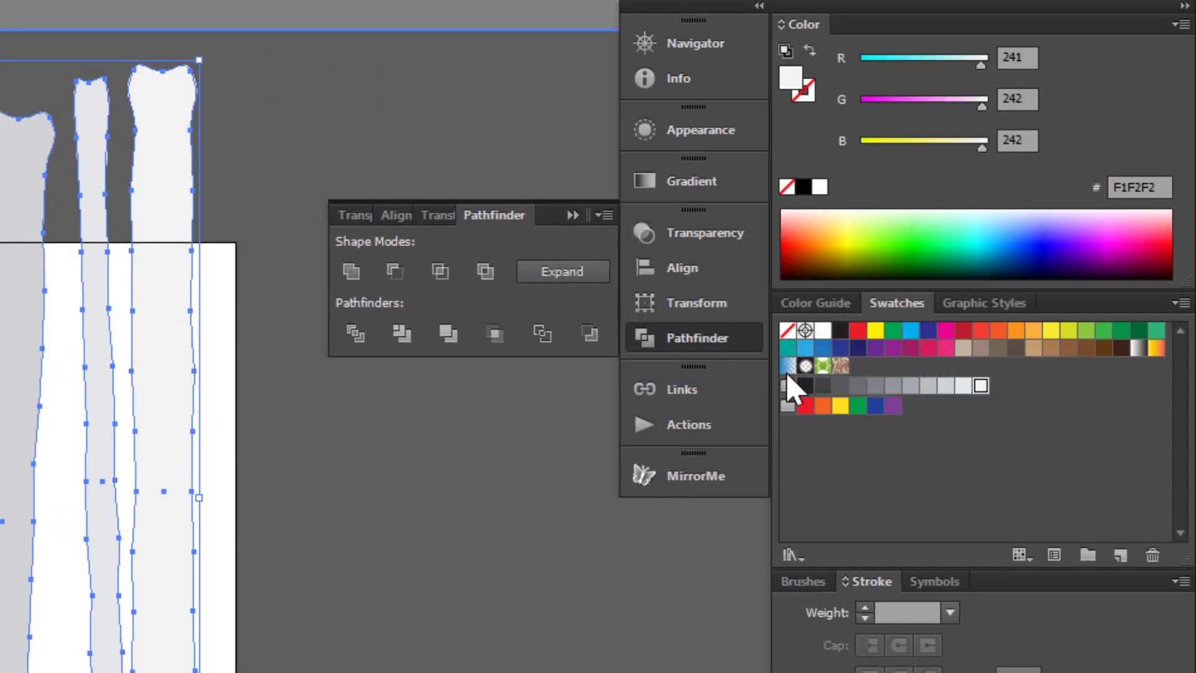
{"action": "left_click", "coordinate": [589, 274]}
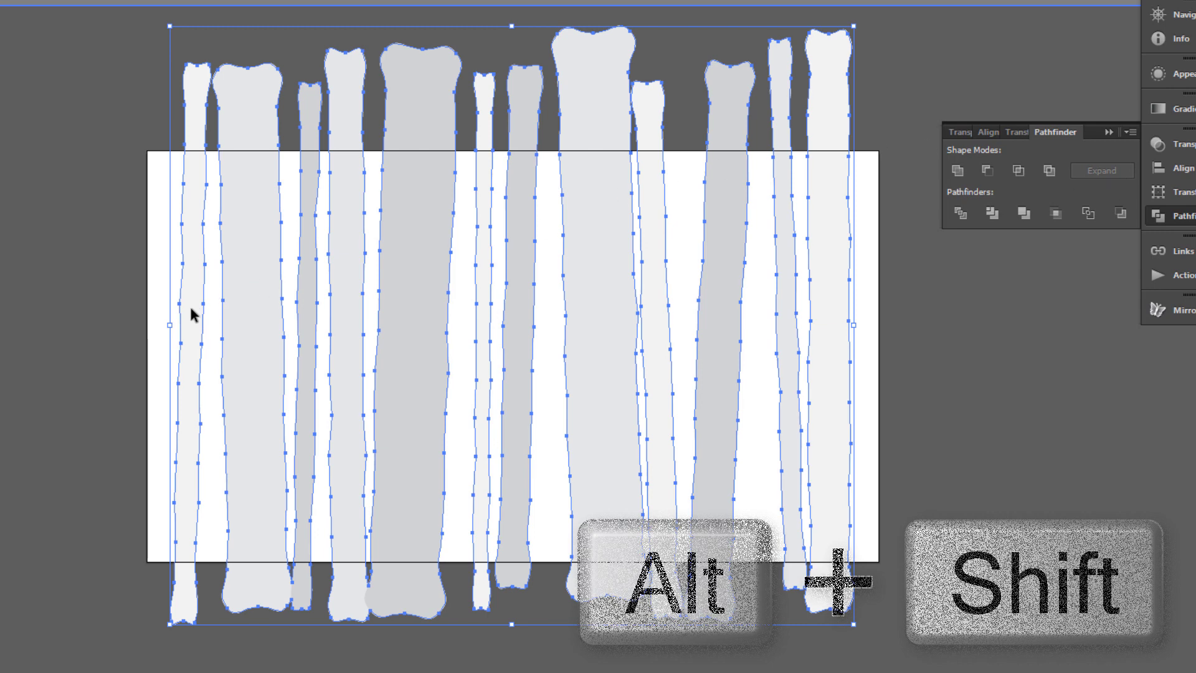
- Subtract an offset copy with Minus Front to leave edge slivers, and fill them white
{"action": "key", "text": "ctrl+shift+a"}
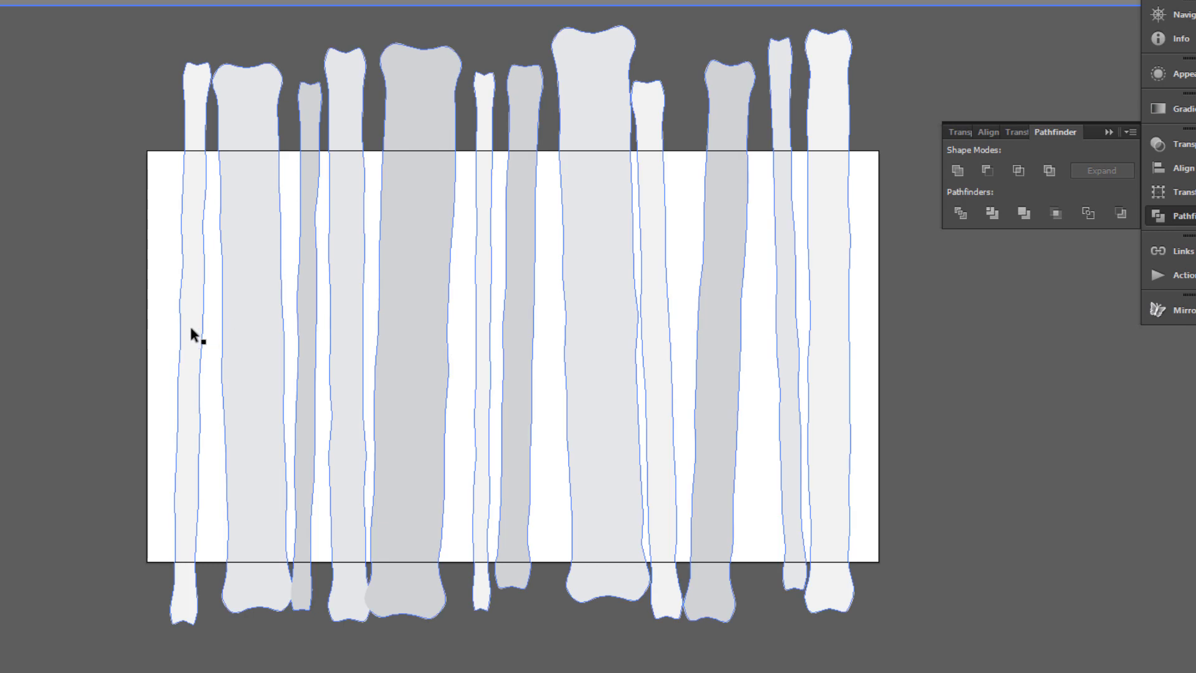
{"action": "left_click_drag", "start_coordinate": [191, 328], "coordinate": [198, 328]}
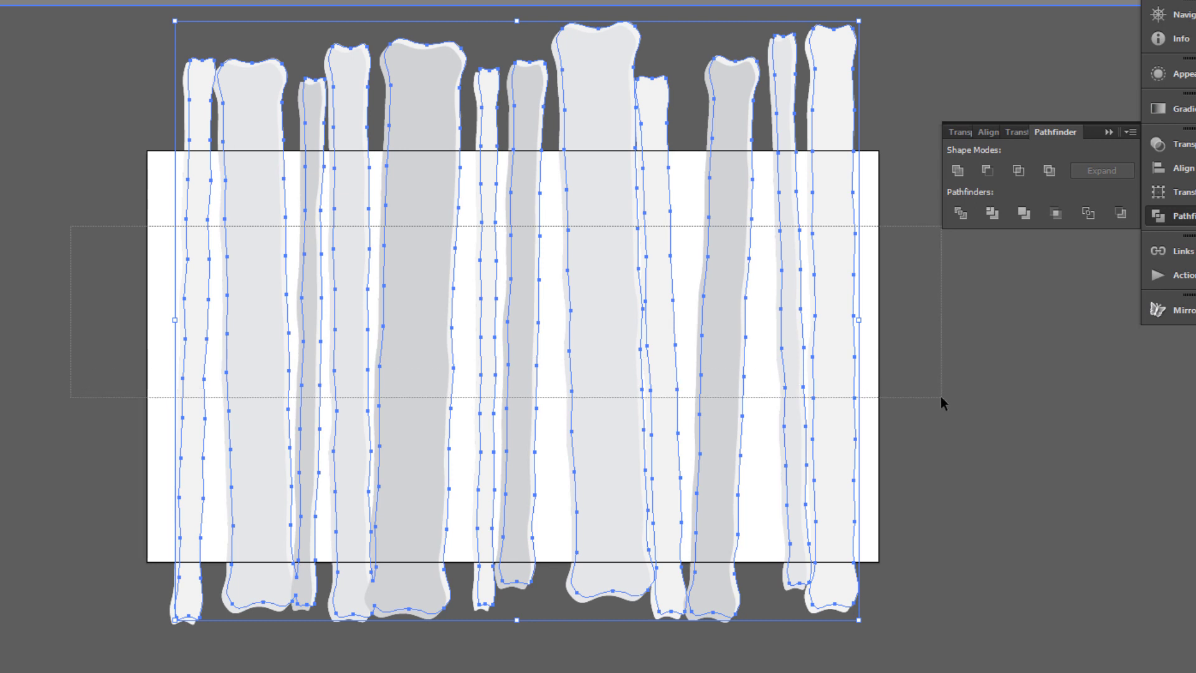
{"action": "key", "text": "ctrl+a"}
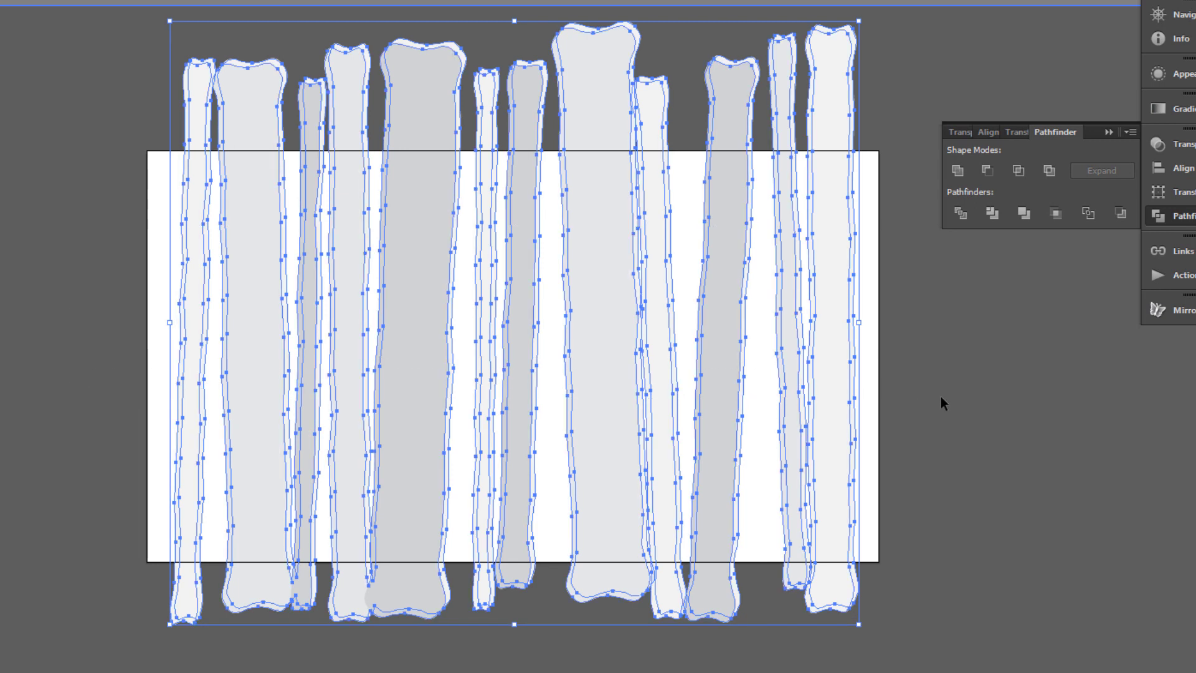
{"action": "left_click", "coordinate": [987, 170]}
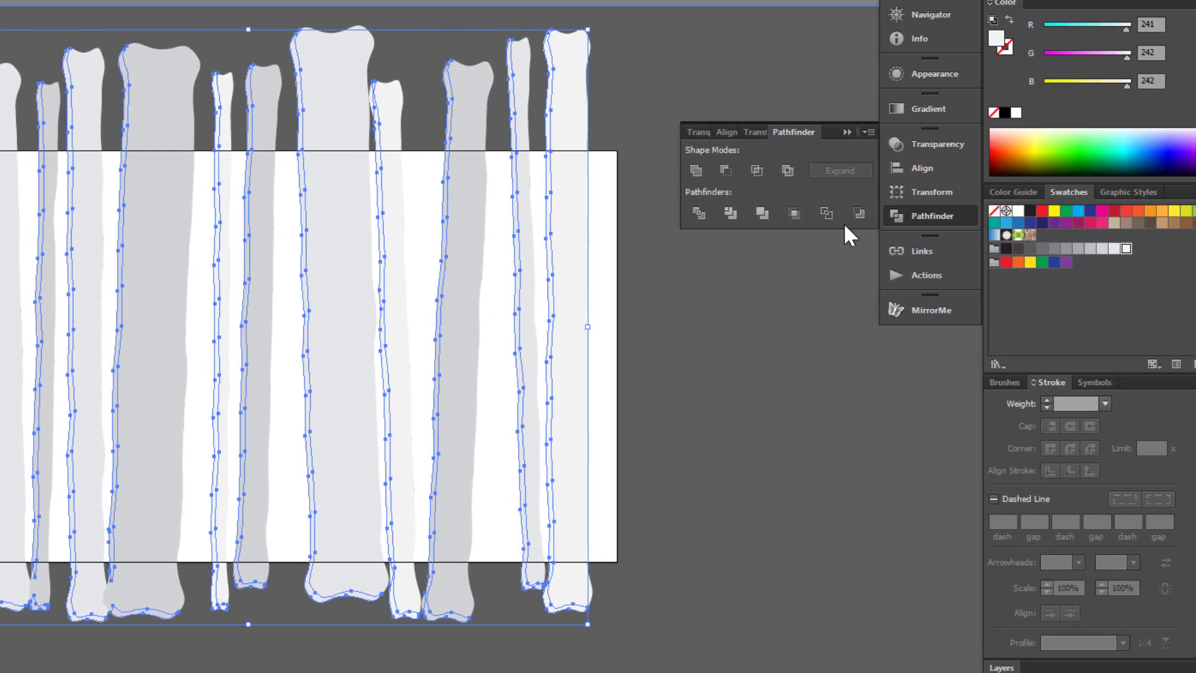
{"action": "left_click", "coordinate": [1015, 113]}
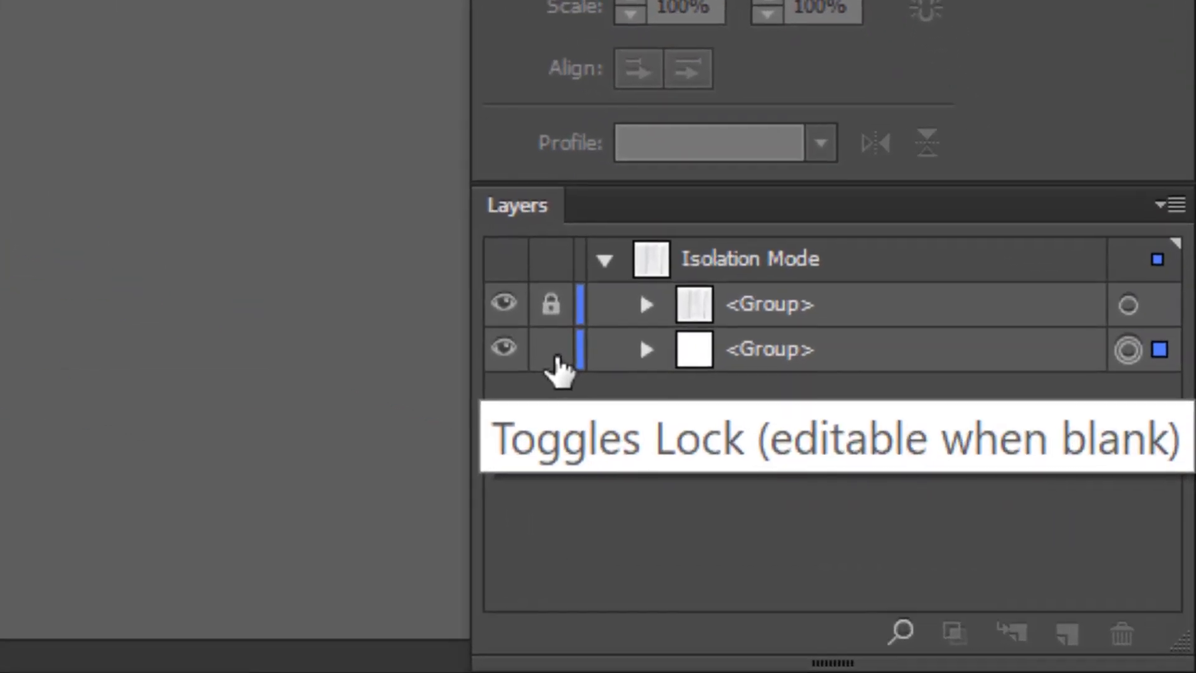
- Lock the white highlights, then merge the other trunk group into one expanded light grey (F1F2F2) shape
{"action": "left_click", "coordinate": [556, 358]}
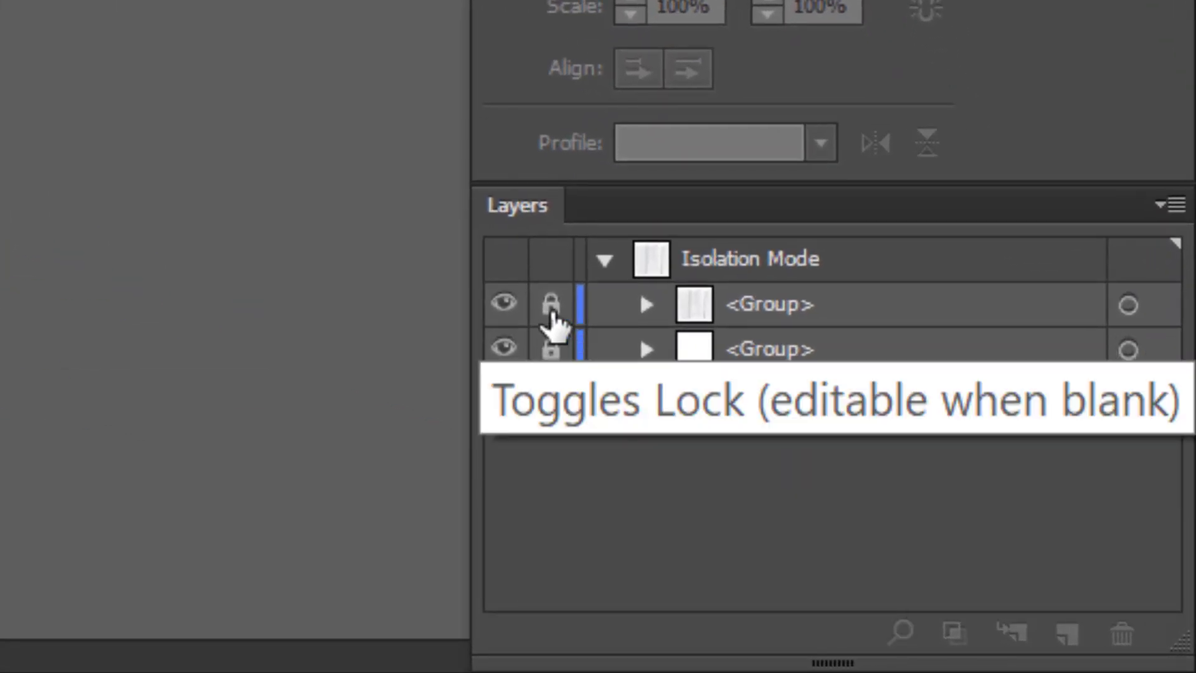
{"action": "left_click", "coordinate": [551, 312]}
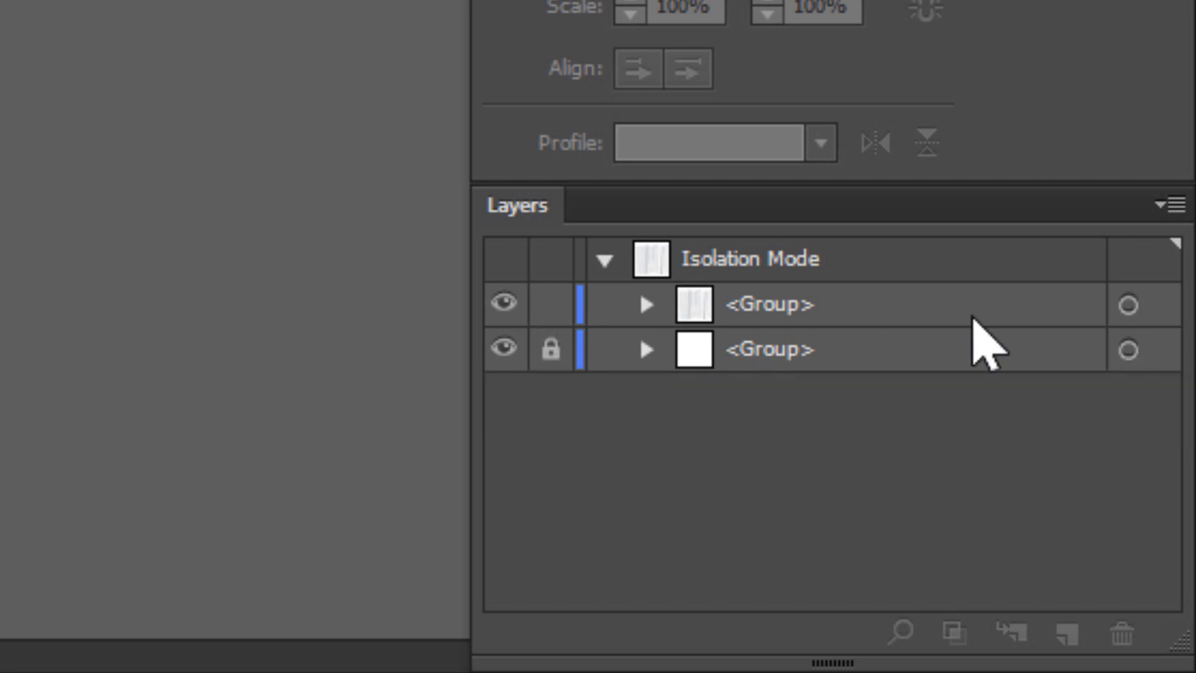
{"action": "left_click", "coordinate": [1128, 306]}
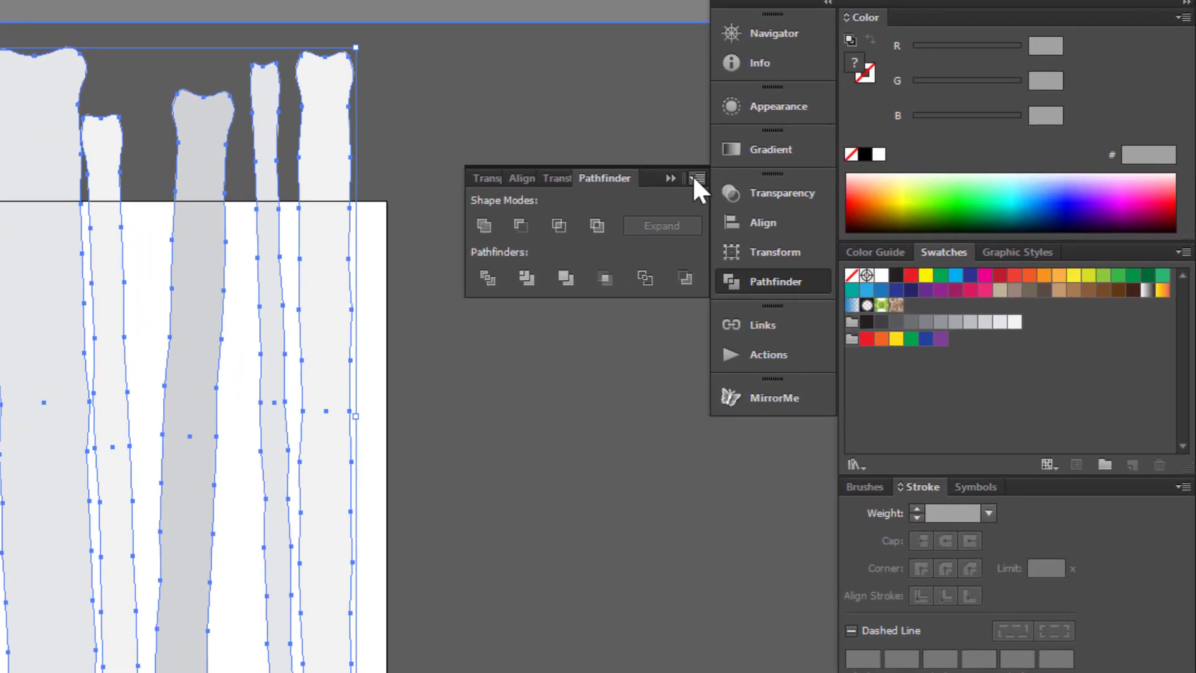
{"action": "left_click", "coordinate": [693, 177]}
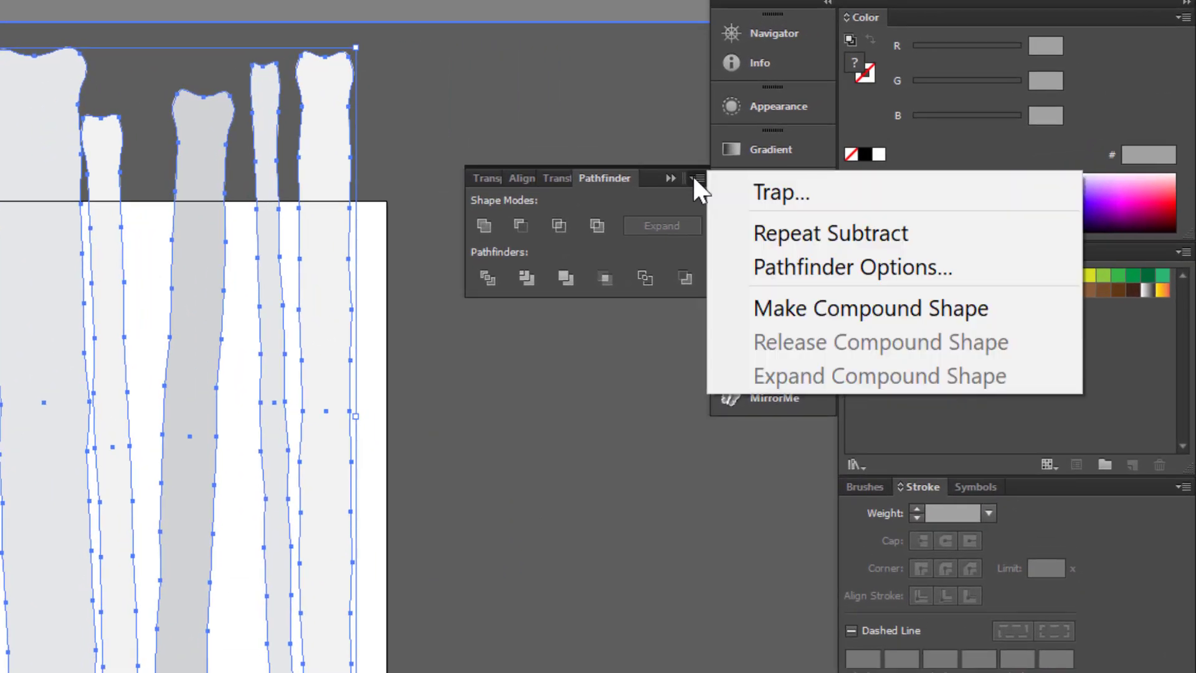
{"action": "left_click", "coordinate": [775, 316]}
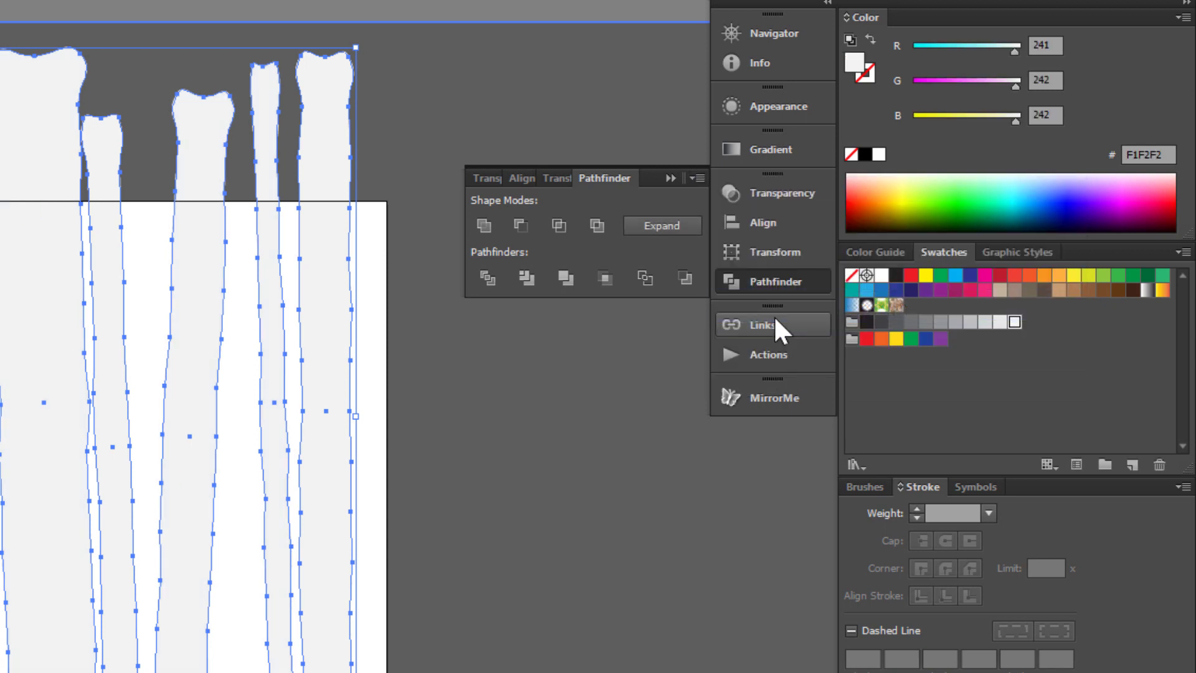
{"action": "left_click", "coordinate": [659, 225]}
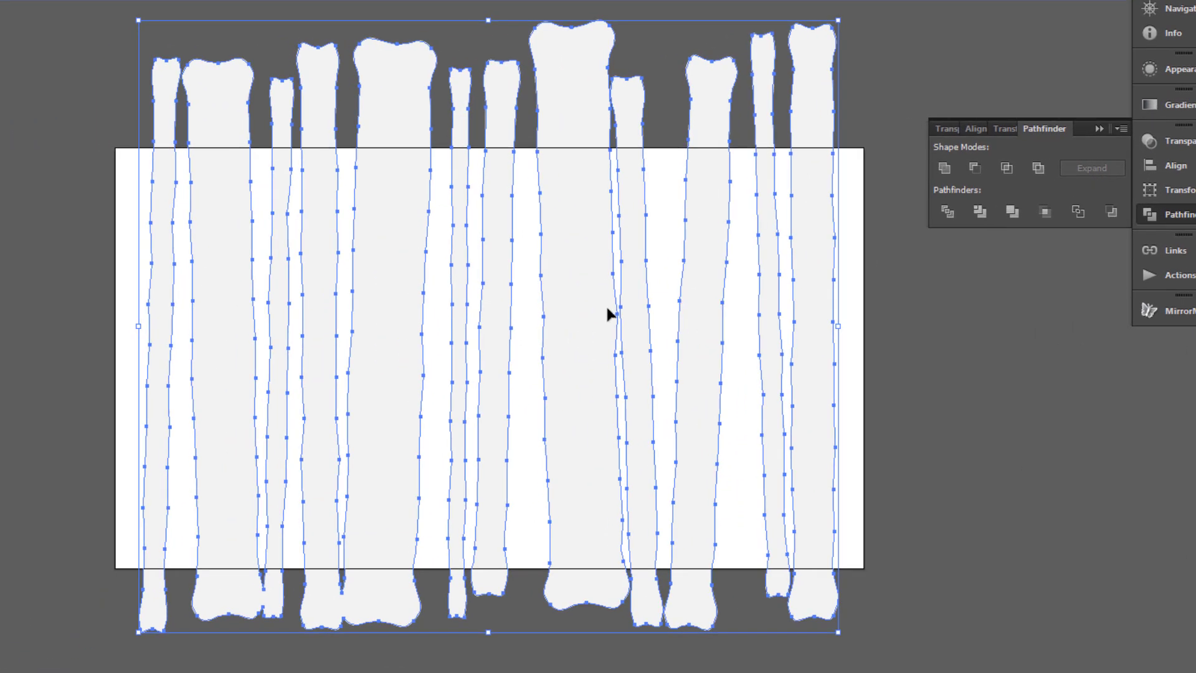
- Alt-drag a copy of the trunks about 14 px to the left
{"action": "key", "text": "alt+shift"}
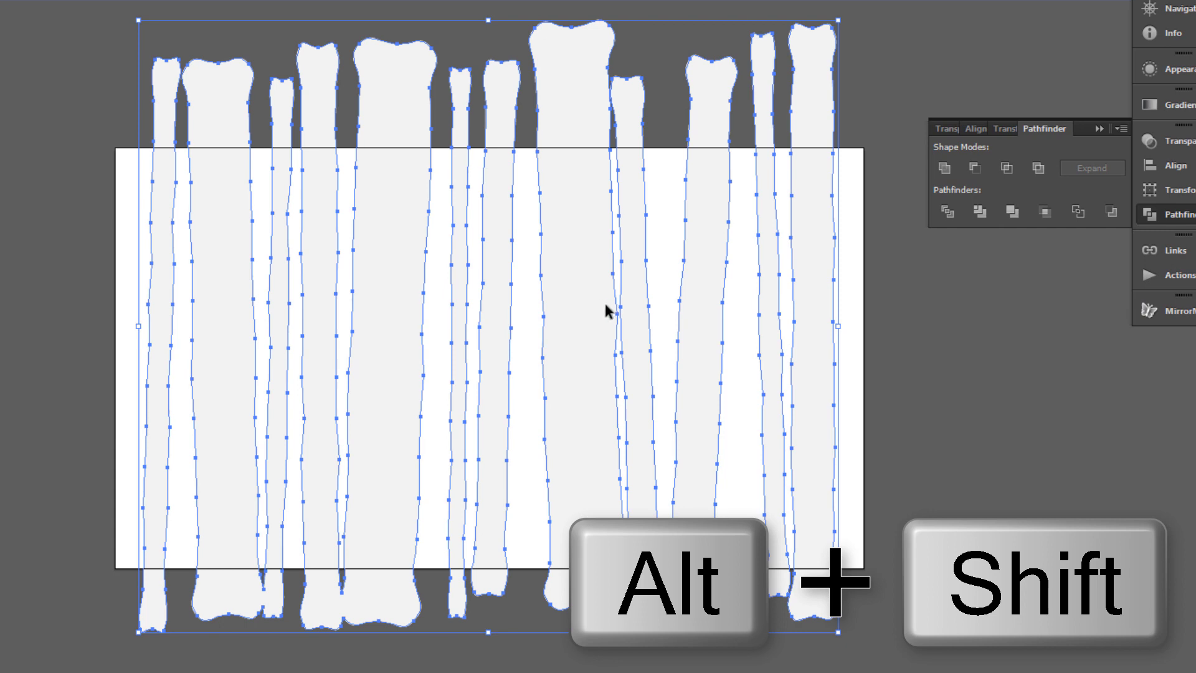
{"action": "left_click", "coordinate": [604, 304], "text": "alt+shift"}
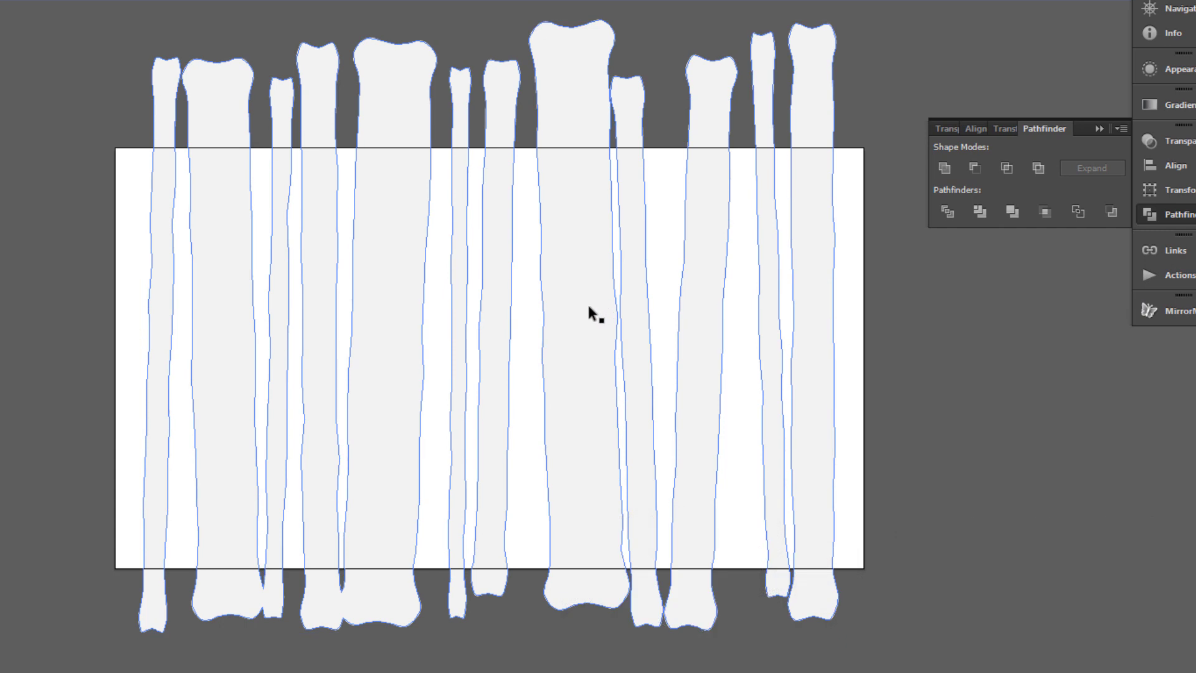
{"action": "left_click_drag", "start_coordinate": [592, 306], "coordinate": [585, 306]}
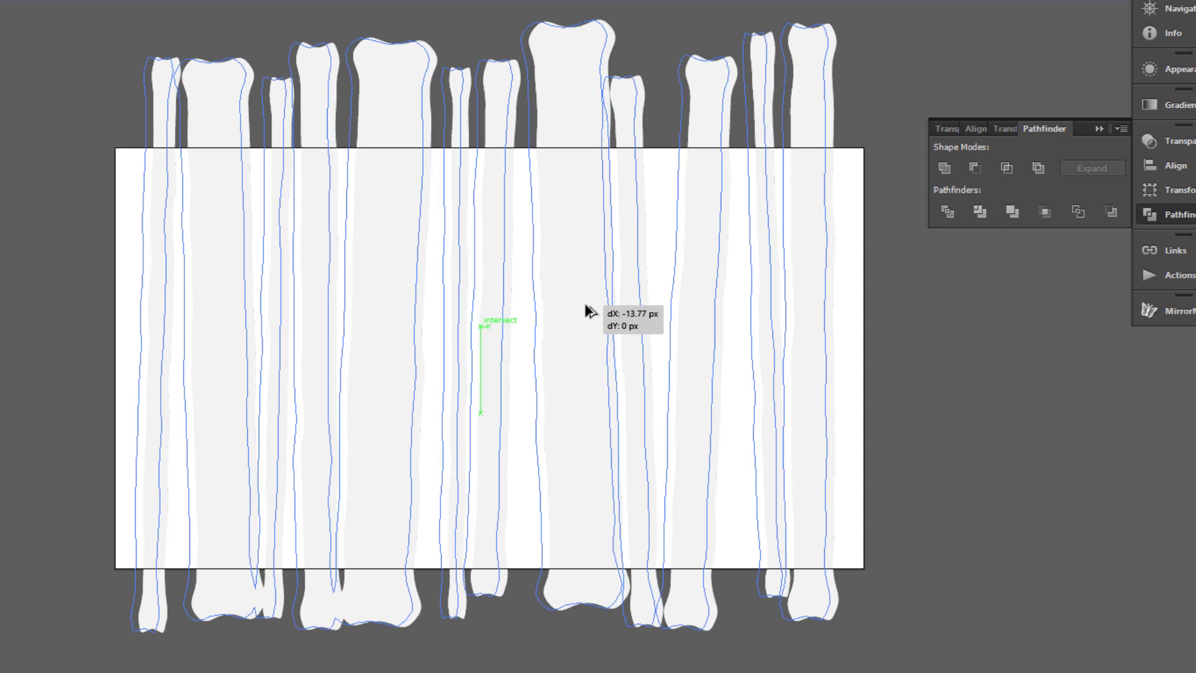
{"action": "left_click_drag", "start_coordinate": [585, 306], "coordinate": [587, 304]}
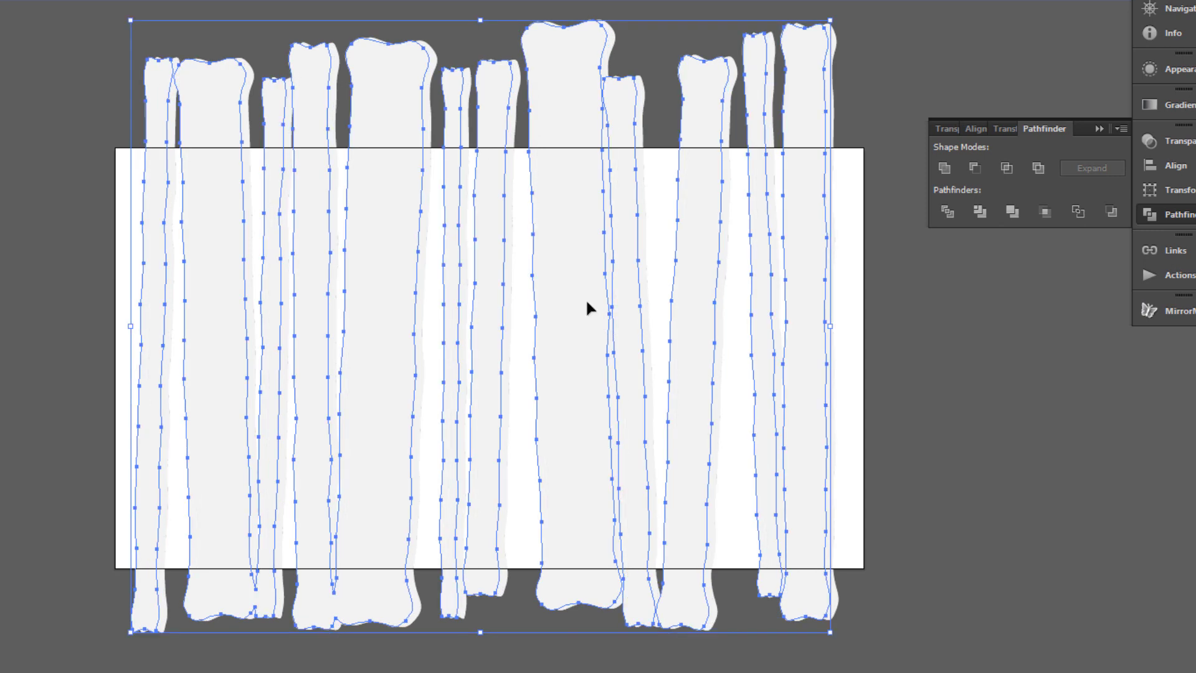
- Minus Front the shifted copies to leave mid grey (A7A9AC) edge slivers, then unlock the lower group
{"action": "left_click_drag", "start_coordinate": [93, 305], "coordinate": [981, 350]}
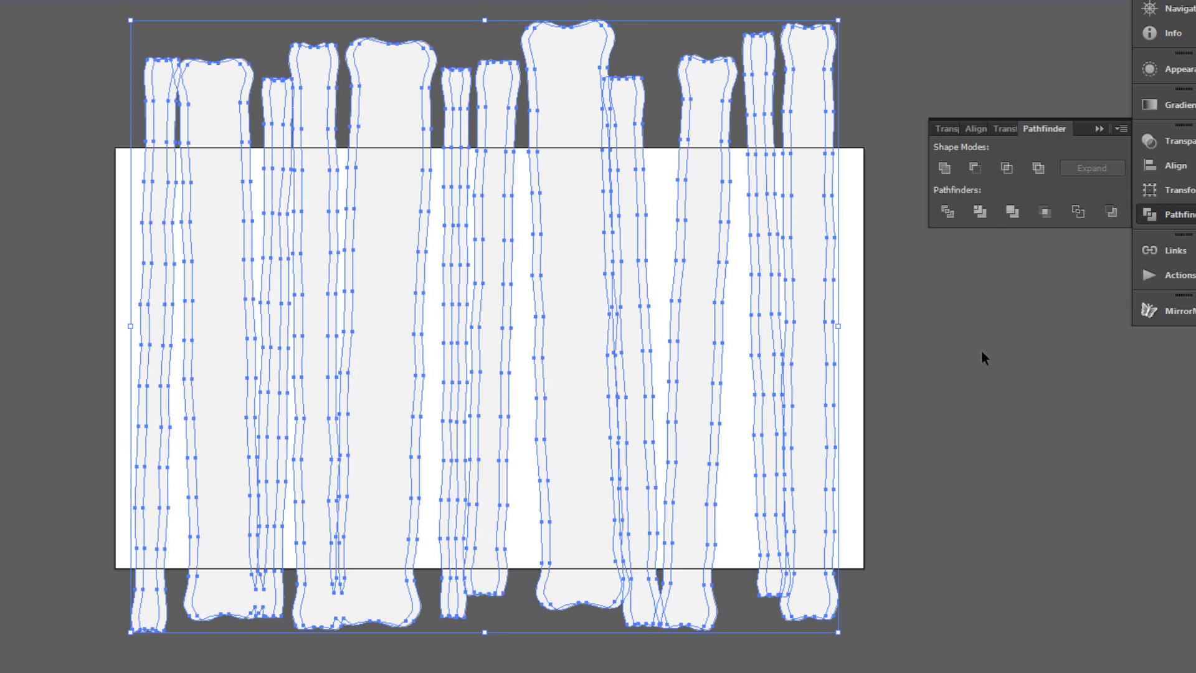
{"action": "left_click", "coordinate": [976, 172]}
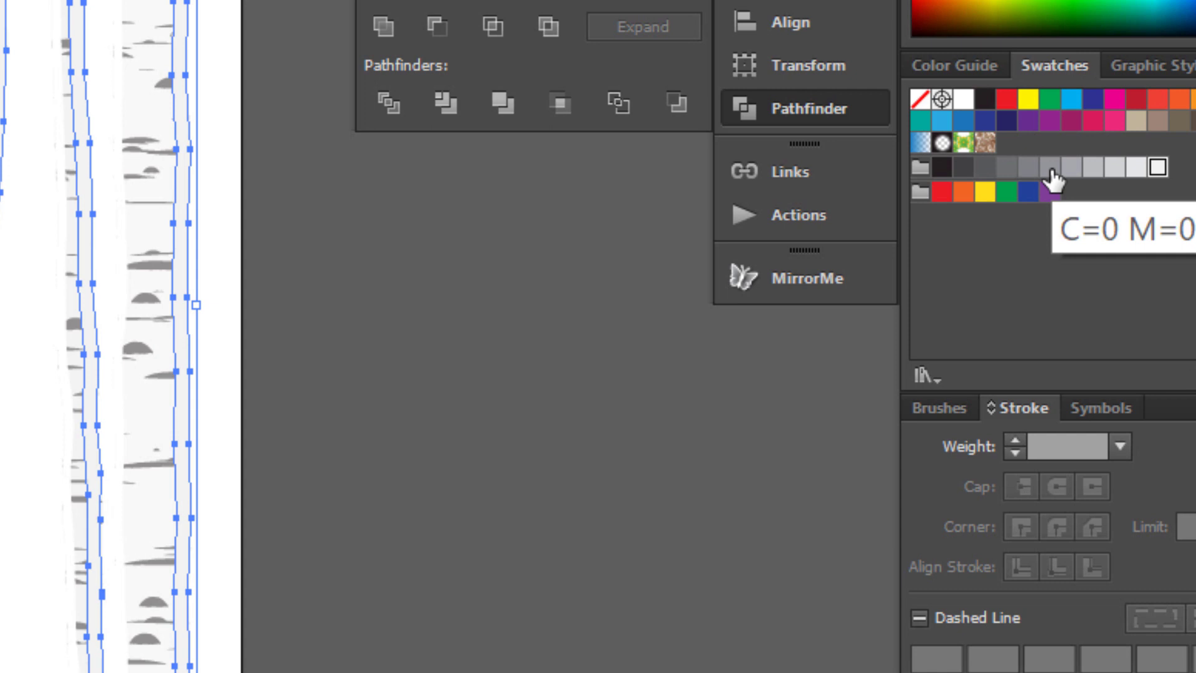
{"action": "left_click", "coordinate": [1051, 168]}
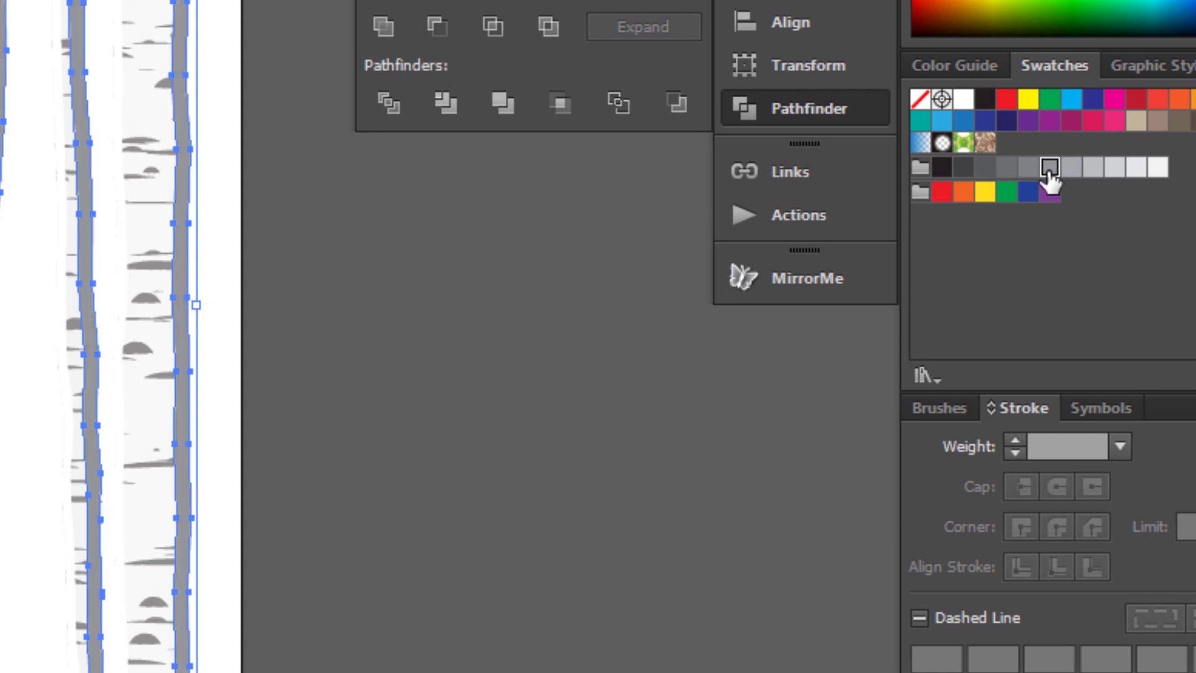
{"action": "left_click", "coordinate": [1071, 169]}
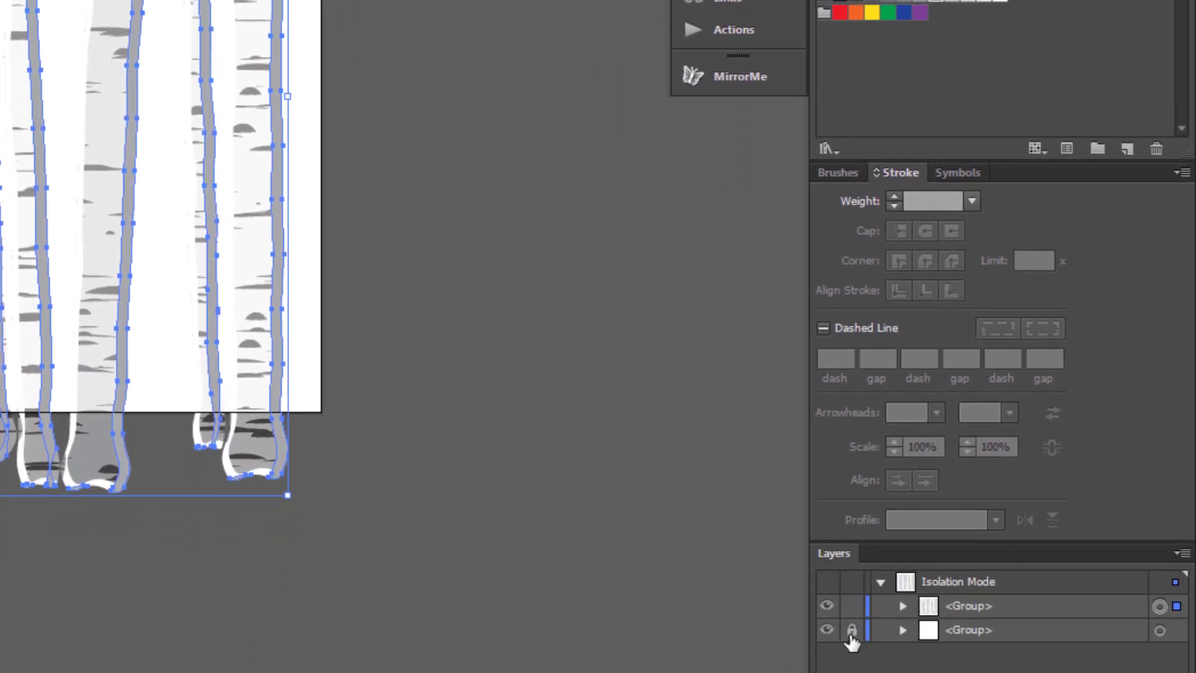
{"action": "left_click", "coordinate": [852, 630]}
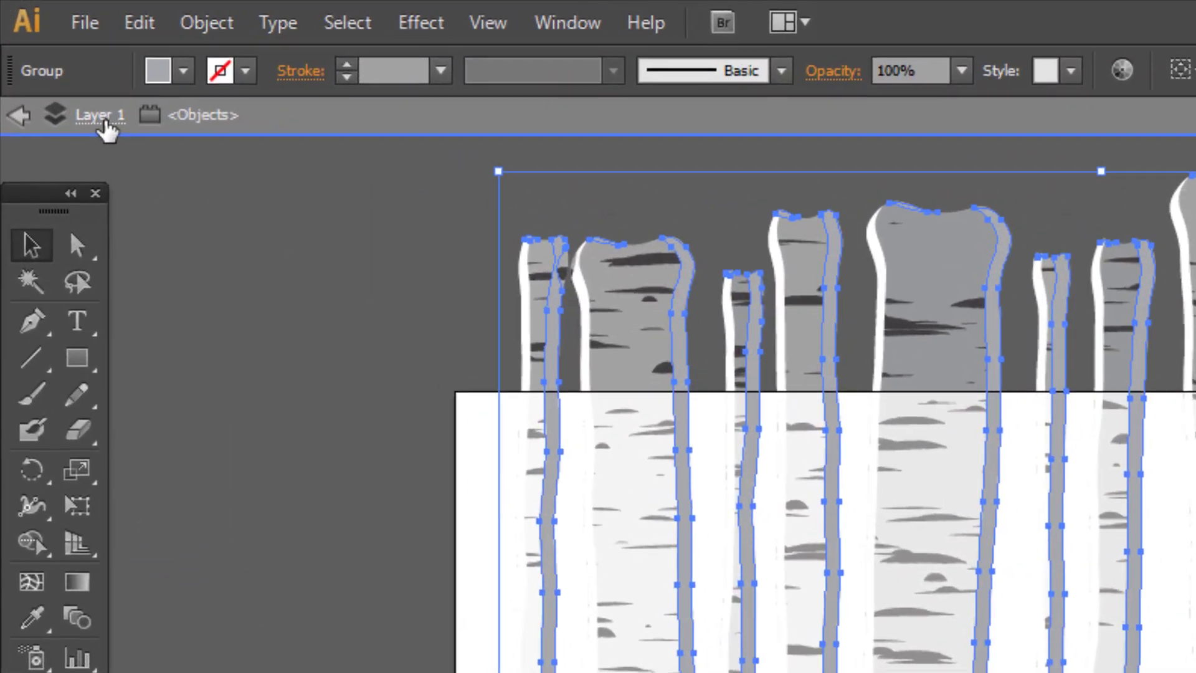
- Leave isolation mode, marquee-select all the birch trunks and bark marks, and group them
{"action": "left_click", "coordinate": [42, 122]}
{"action": "left_click", "coordinate": [18, 117]}
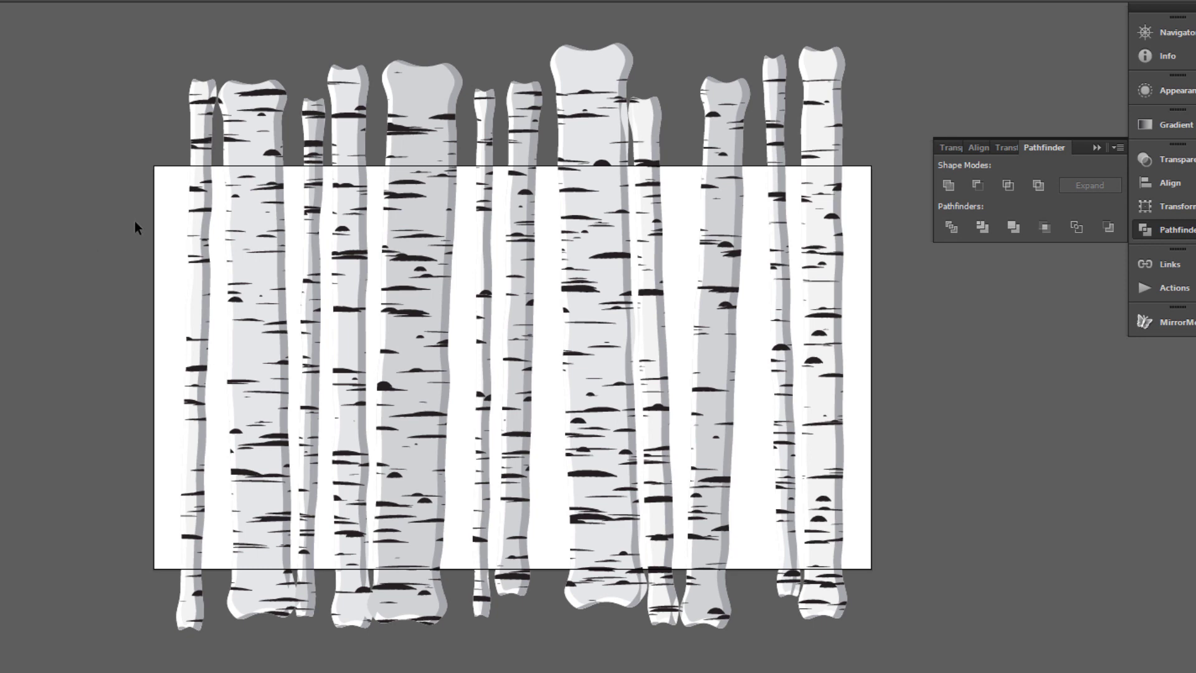
{"action": "left_click_drag", "start_coordinate": [136, 222], "coordinate": [932, 543]}
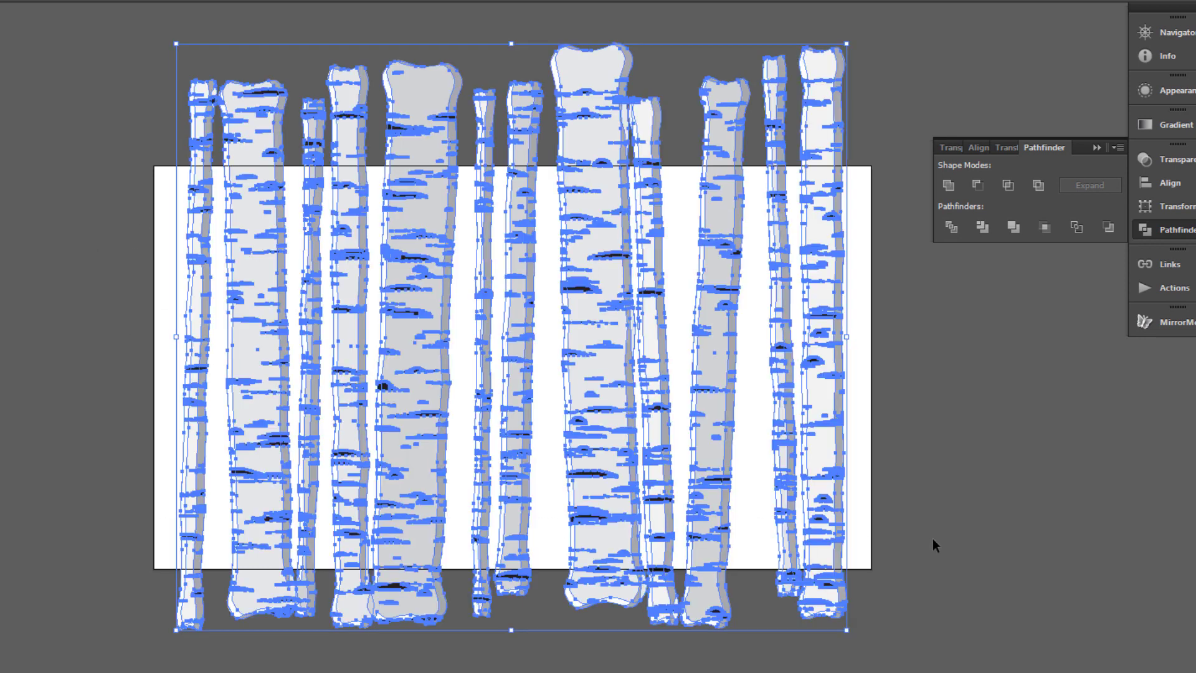
{"action": "right_click", "coordinate": [434, 344]}
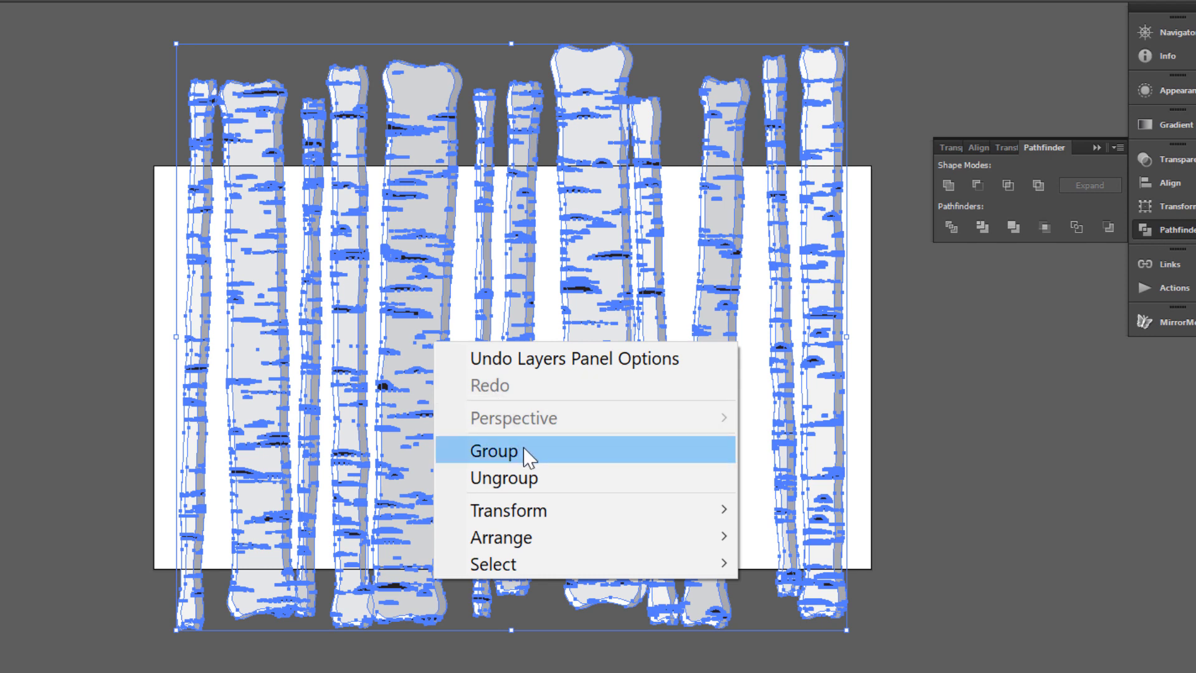
{"action": "left_click", "coordinate": [526, 453]}
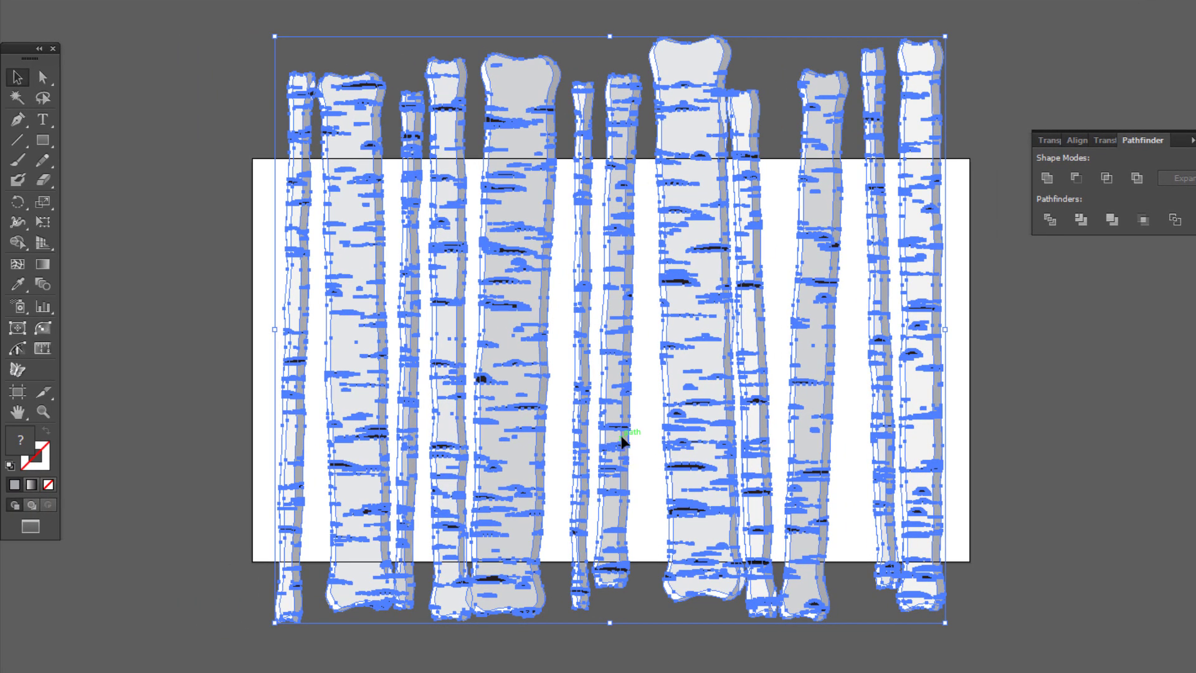
- Draw a rectangle over the artboard and fill it bright blue (2B95FF)
{"action": "left_click", "coordinate": [45, 142]}
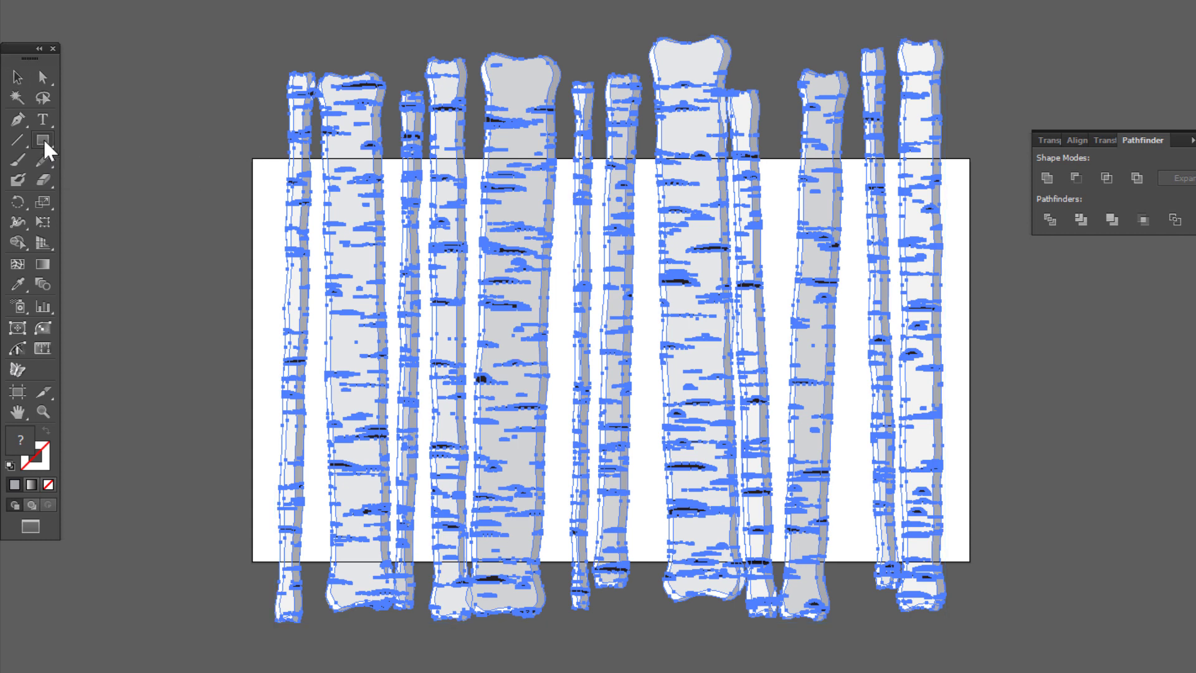
{"action": "mouse_move", "coordinate": [271, 158]}
{"action": "left_mouse_down"}
{"action": "mouse_move", "coordinate": [401, 324]}
{"action": "mouse_move", "coordinate": [841, 448]}
{"action": "mouse_move", "coordinate": [843, 401]}
{"action": "mouse_move", "coordinate": [911, 458]}
{"action": "mouse_move", "coordinate": [919, 553]}
{"action": "mouse_move", "coordinate": [956, 554]}
{"action": "left_mouse_up"}
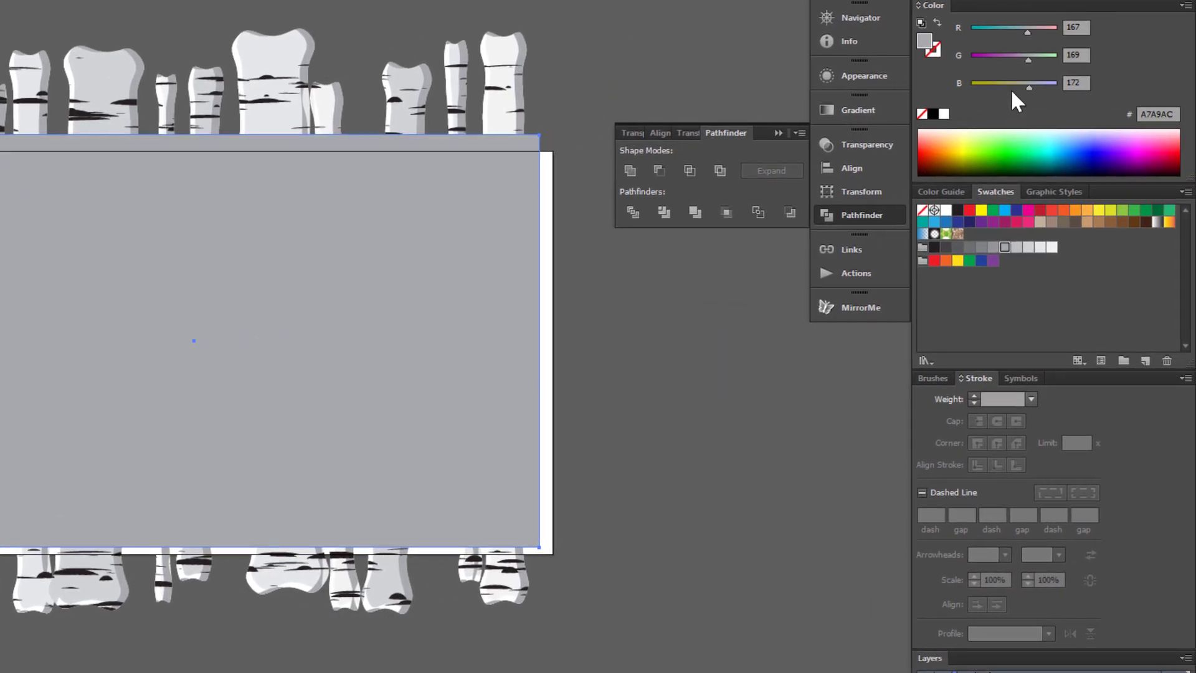
{"action": "left_click", "coordinate": [1092, 145]}
{"action": "left_click", "coordinate": [1066, 149]}
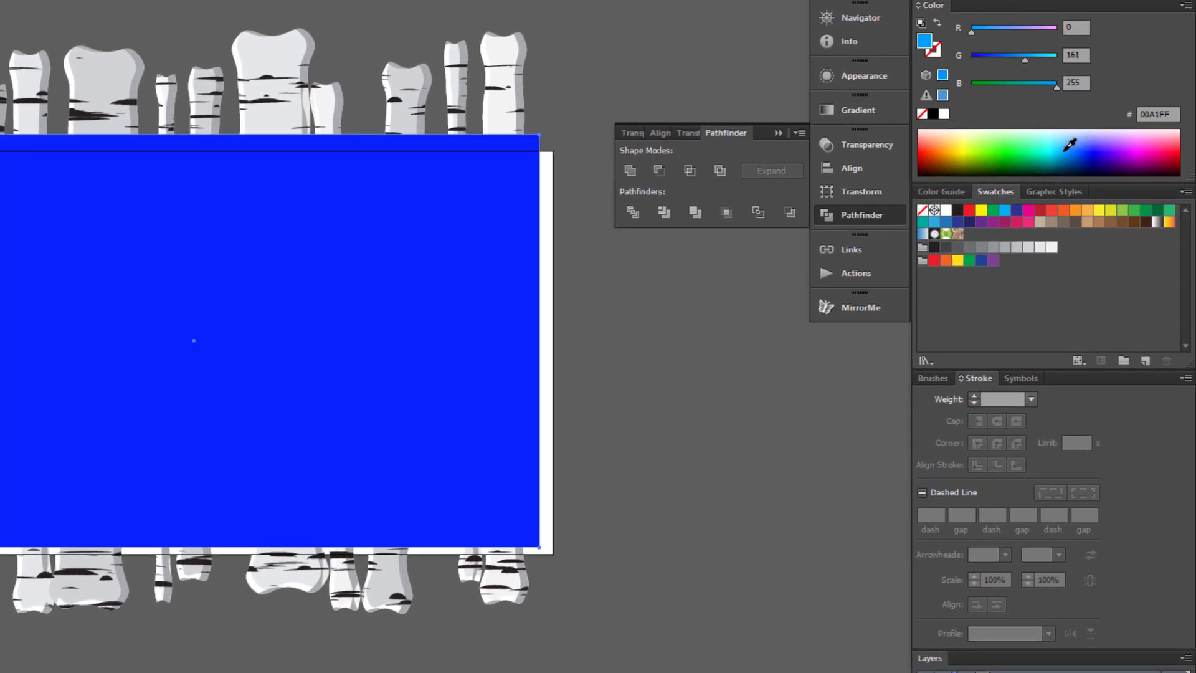
{"action": "left_click", "coordinate": [1067, 148]}
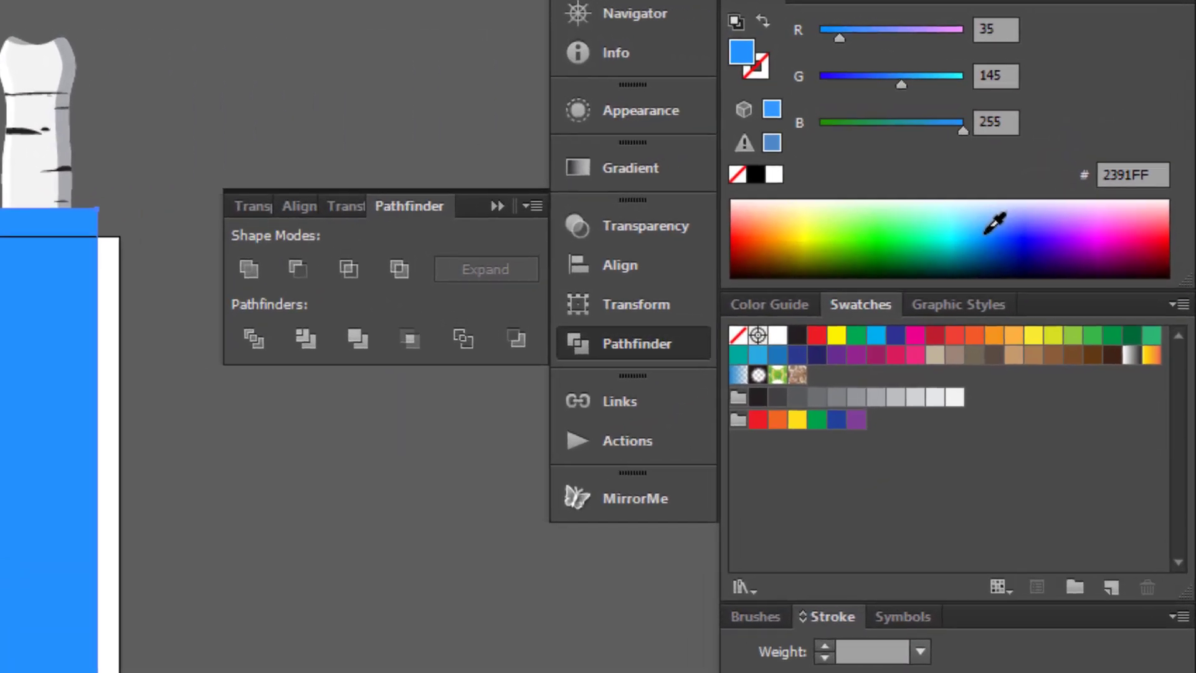
{"action": "left_click", "coordinate": [984, 244]}
{"action": "left_click_drag", "start_coordinate": [984, 245], "coordinate": [985, 224]}
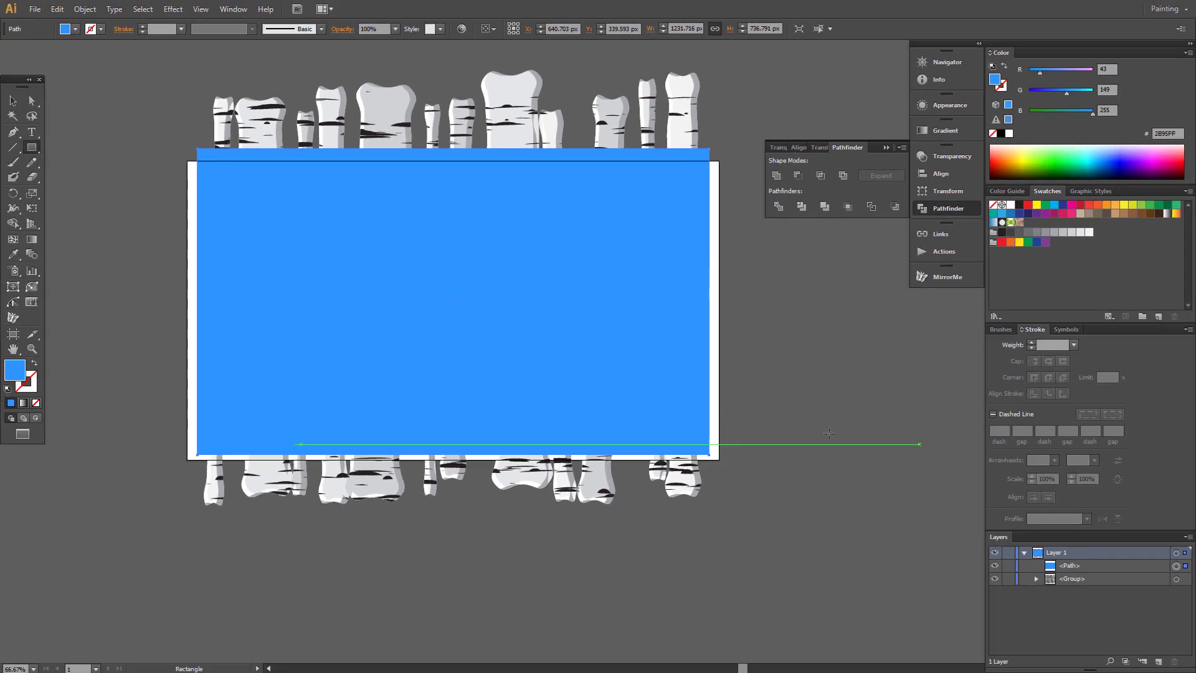
- Copy the blue rectangle and paste a duplicate directly in front of it
{"action": "left_click", "coordinate": [84, 10]}
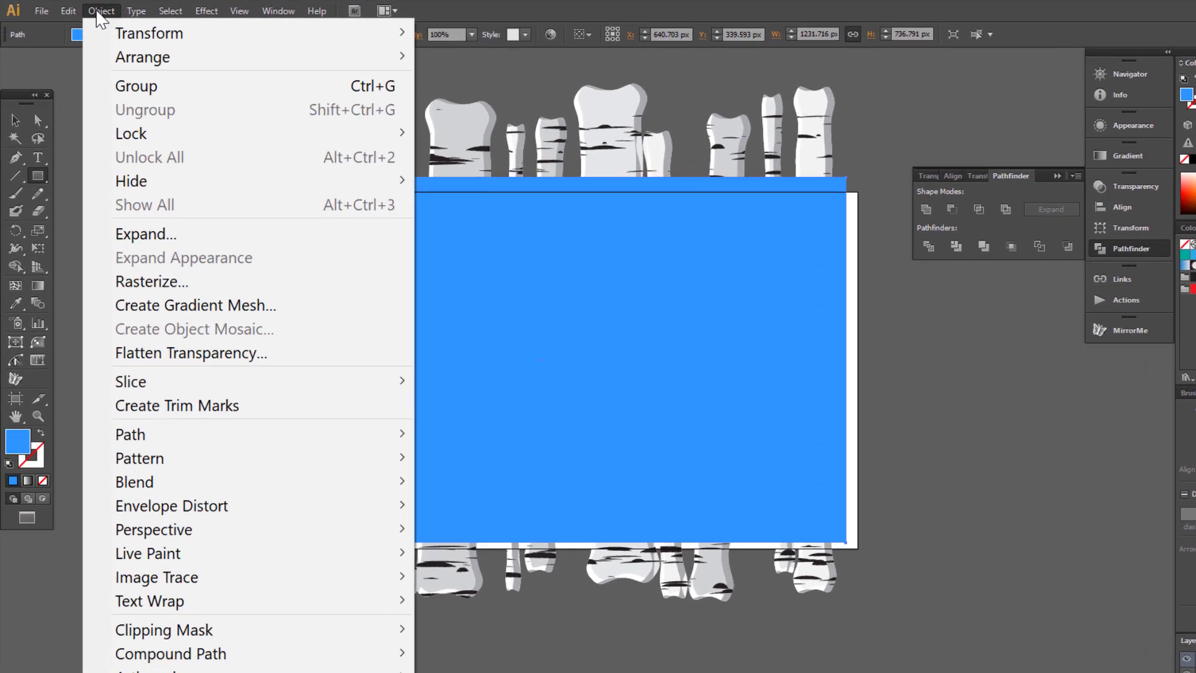
{"action": "mouse_move", "coordinate": [68, 10]}
{"action": "left_click", "coordinate": [100, 108]}
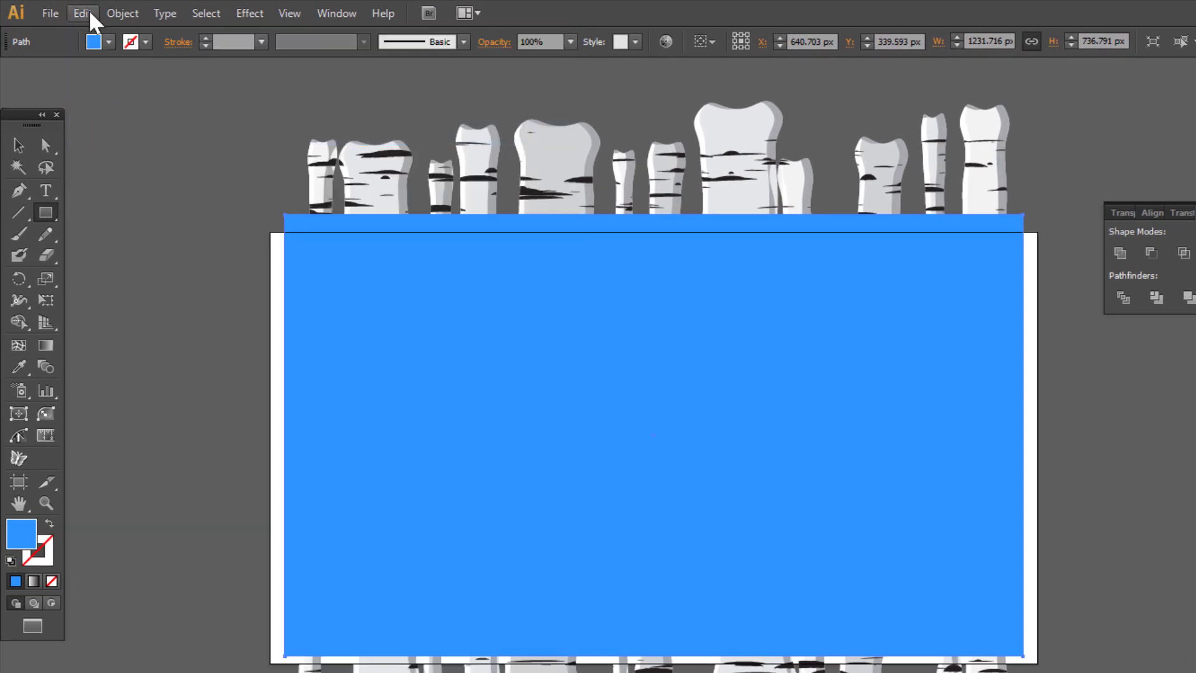
{"action": "left_click", "coordinate": [87, 13]}
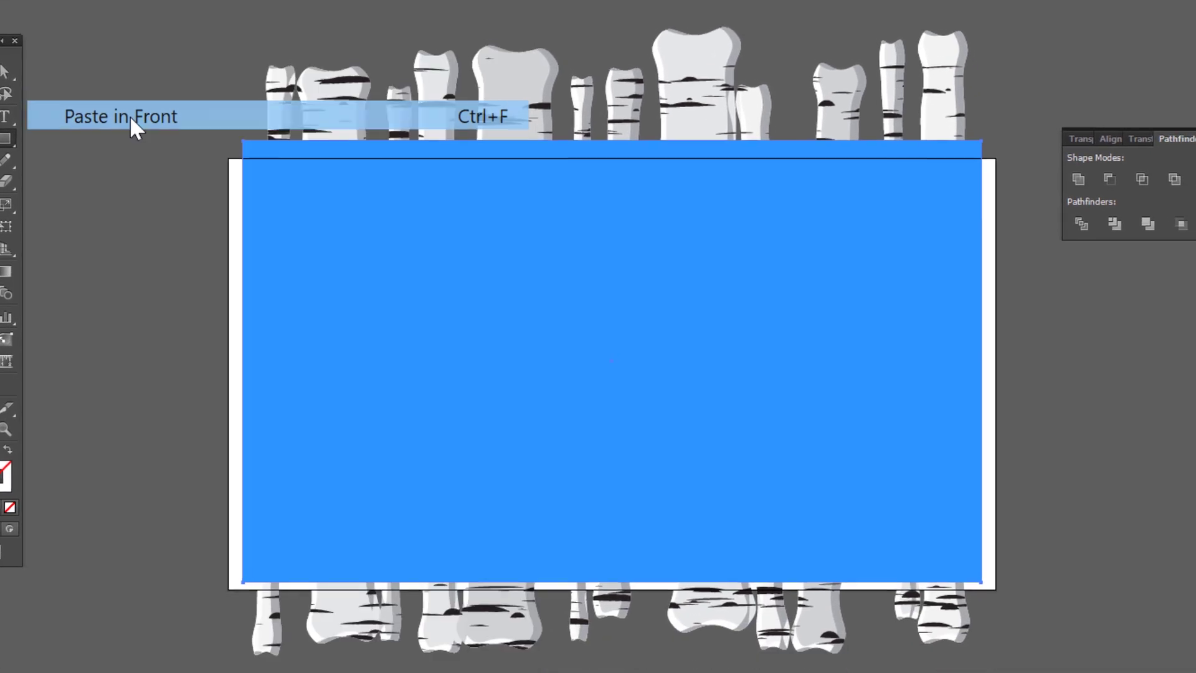
{"action": "left_click", "coordinate": [170, 187]}
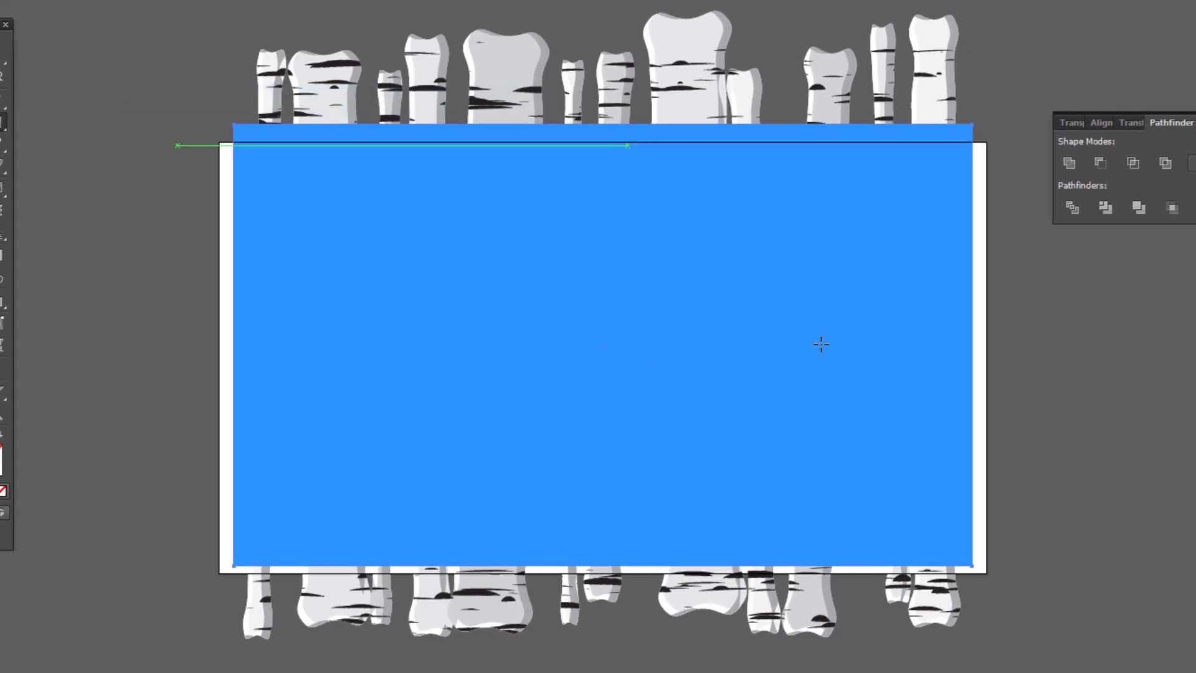
- Send the rectangle copy to the back, behind all the birch trees
{"action": "right_click", "coordinate": [696, 290]}
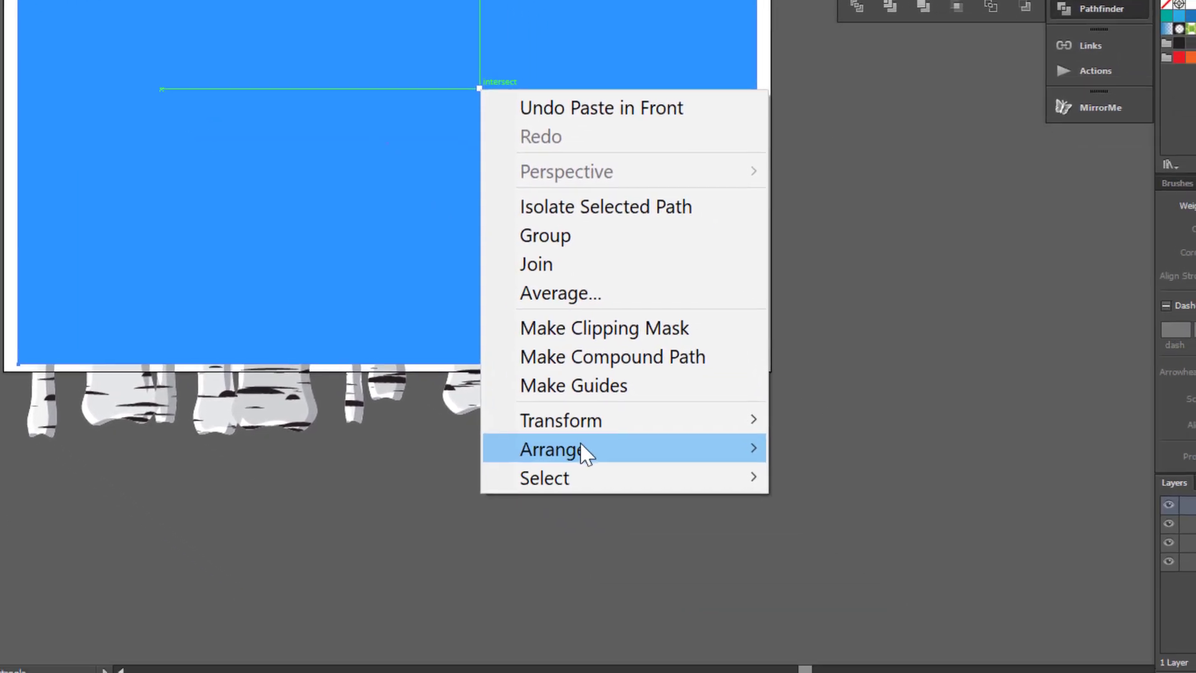
{"action": "mouse_move", "coordinate": [799, 619]}
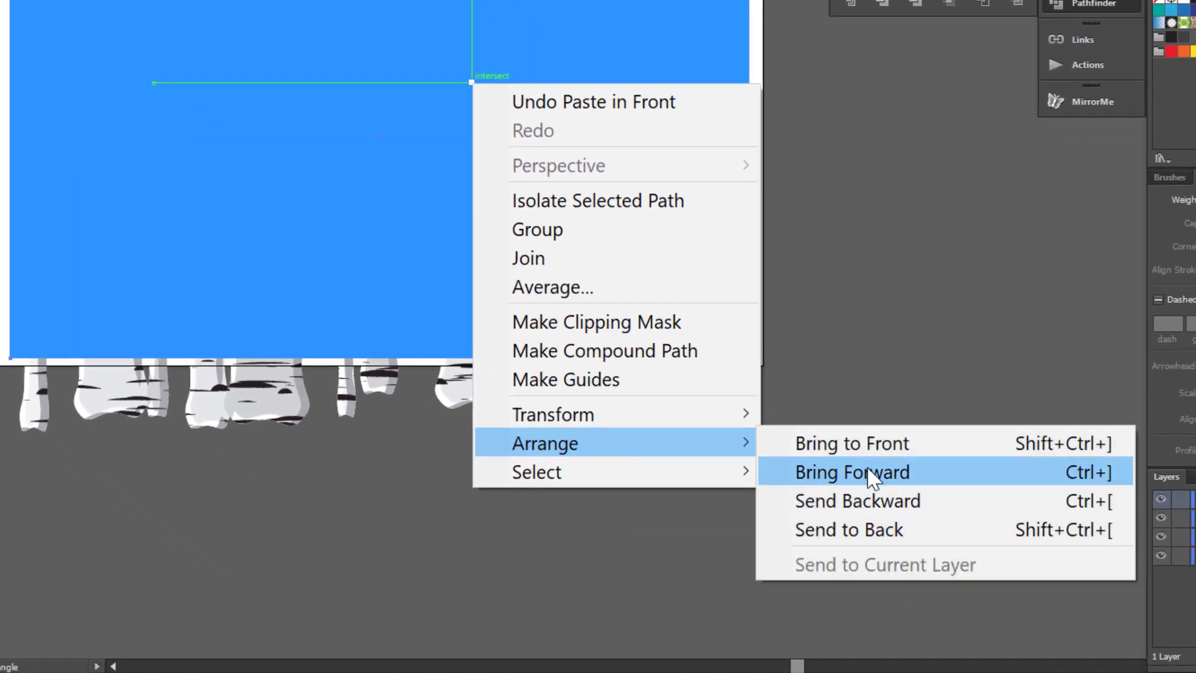
{"action": "left_click", "coordinate": [867, 530]}
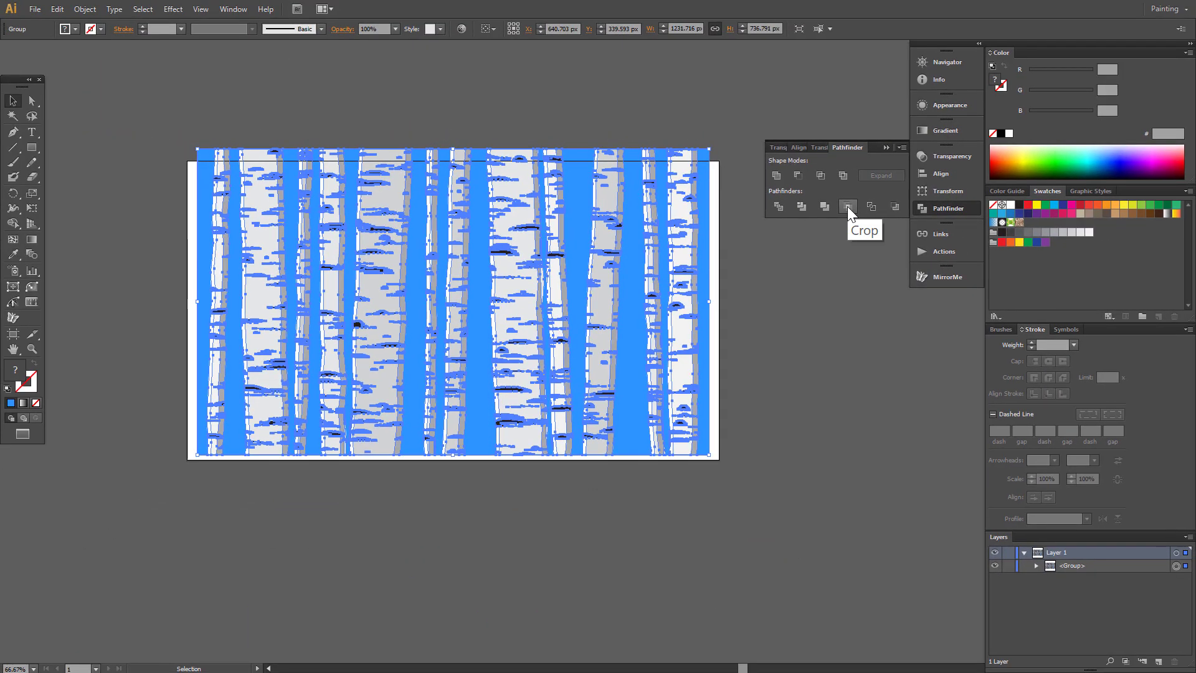
- Deselect the cropped artwork and zoom in to centre the birch forest in view
{"action": "left_click", "coordinate": [343, 114]}
{"action": "key", "text": "z"}
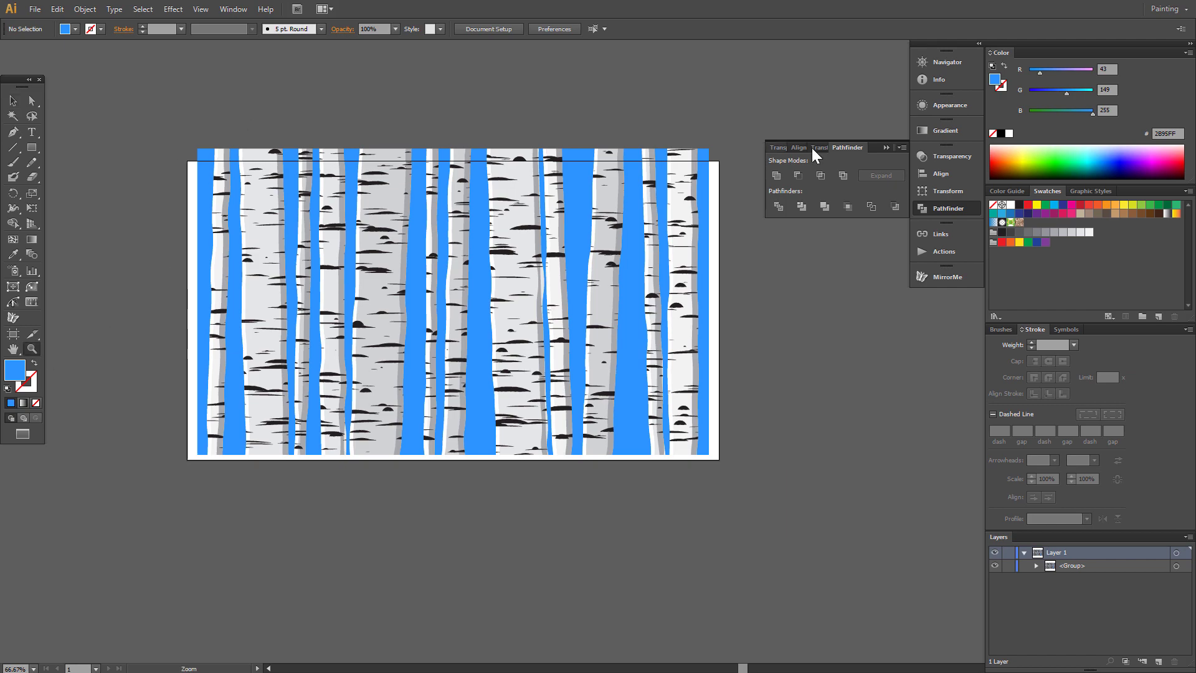
{"action": "left_click_drag", "start_coordinate": [193, 145], "coordinate": [719, 462]}
{"action": "left_click_drag", "start_coordinate": [751, 295], "coordinate": [714, 306]}
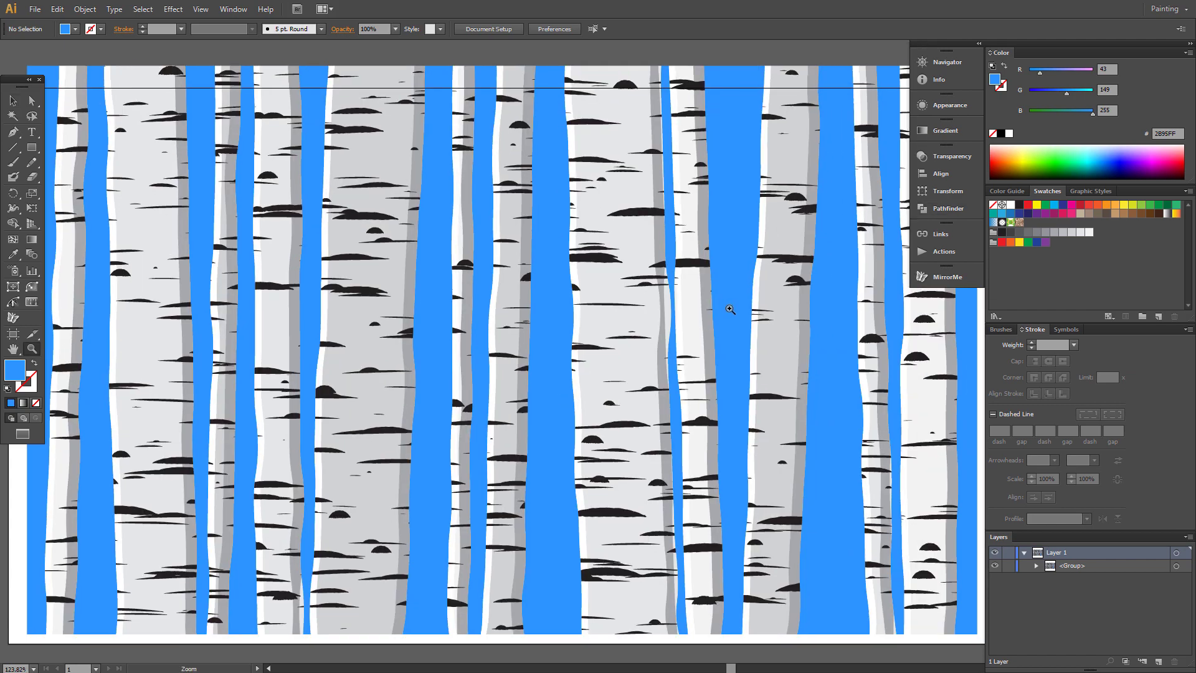